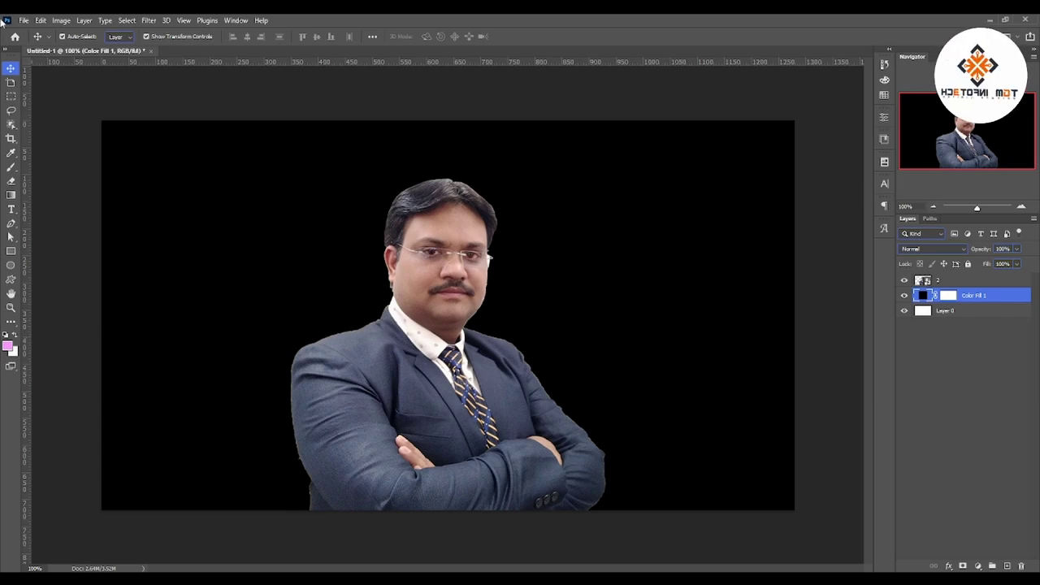
- Add Black & White and Curves adjustment layers above portrait layer 2
left_click(392, 230)
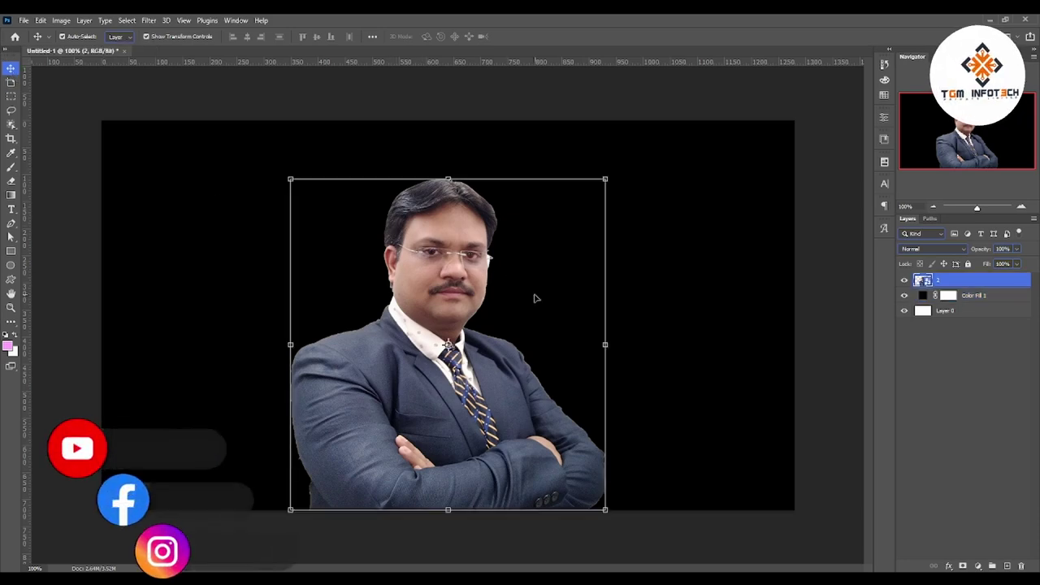
left_click(978, 565)
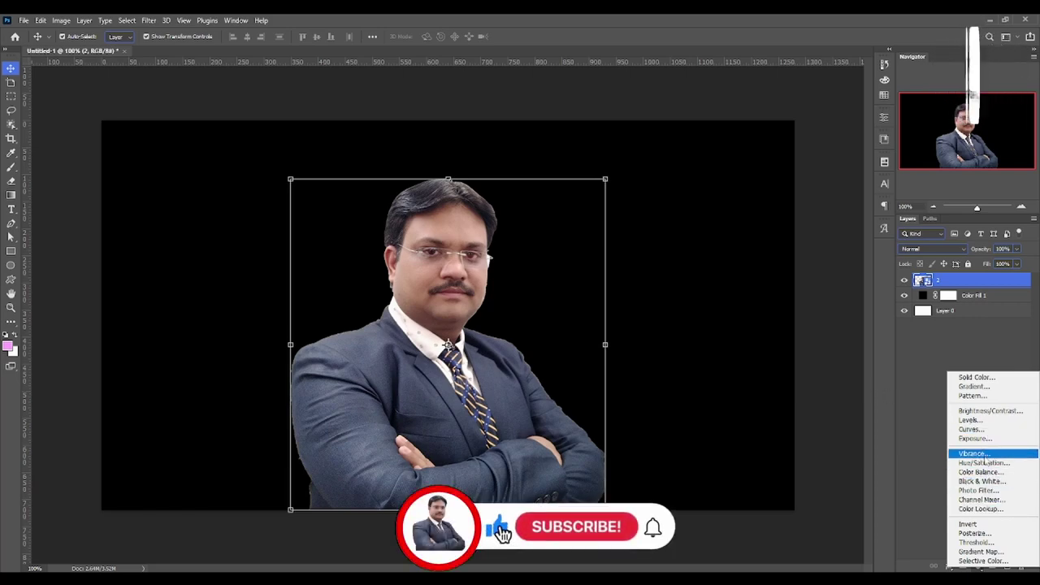
left_click(986, 481)
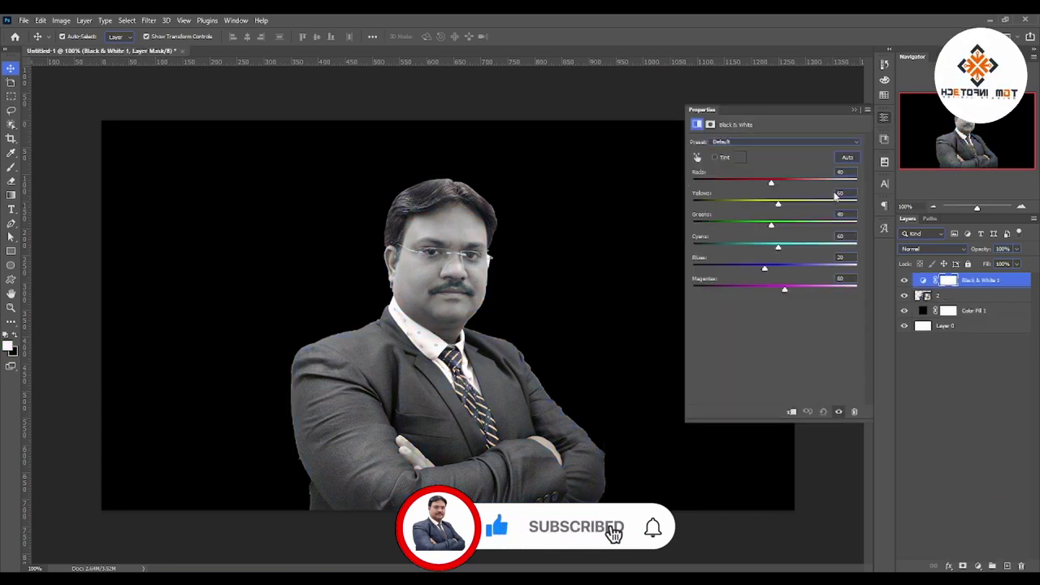
left_click(980, 567)
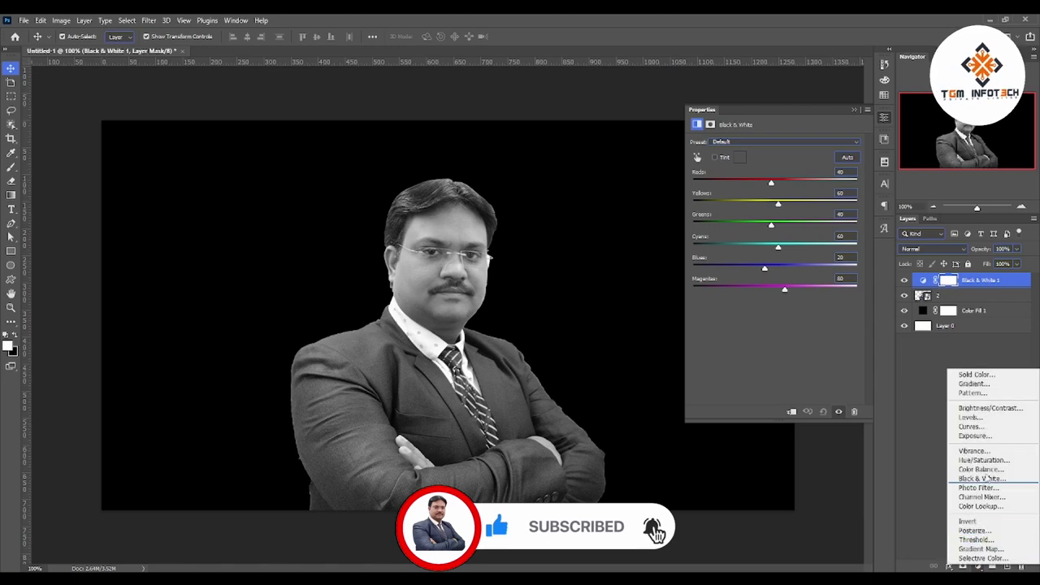
left_click(990, 428)
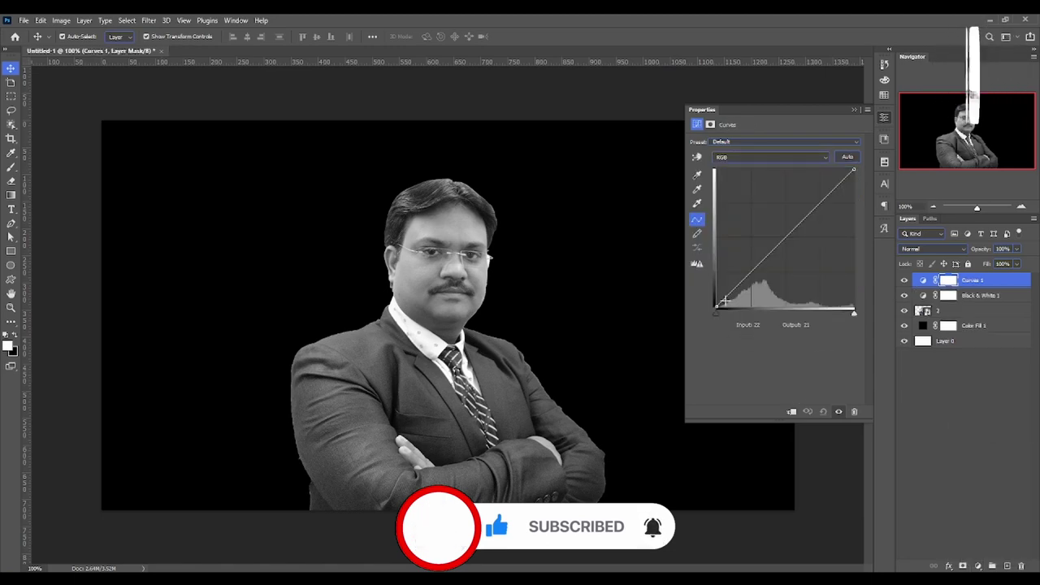
- Bend Curves 1 into an S-curve with darker shadows and lifted highlights, then compare before/after
left_click(854, 168)
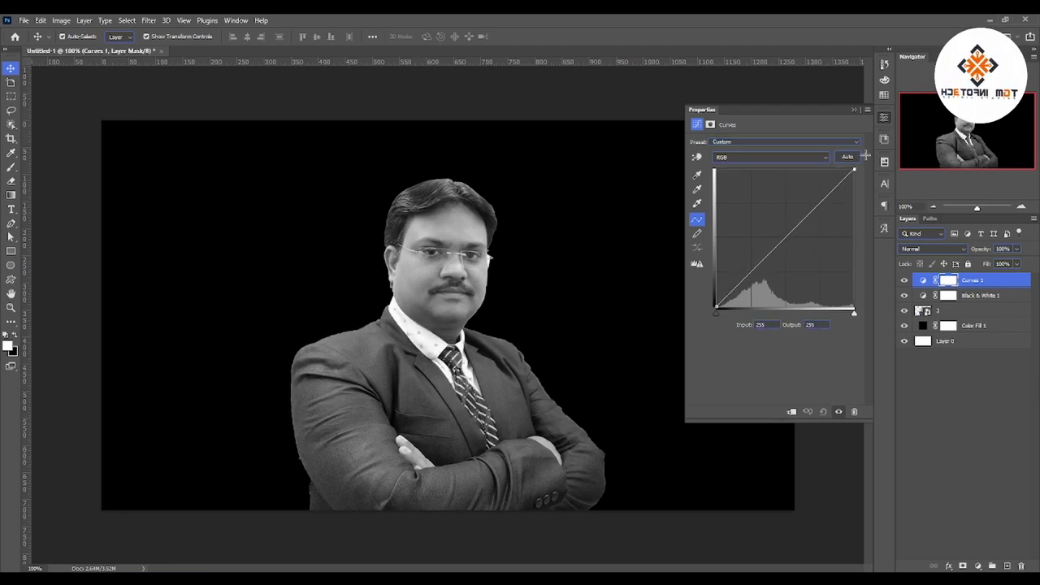
left_click_drag(742, 279, 759, 290)
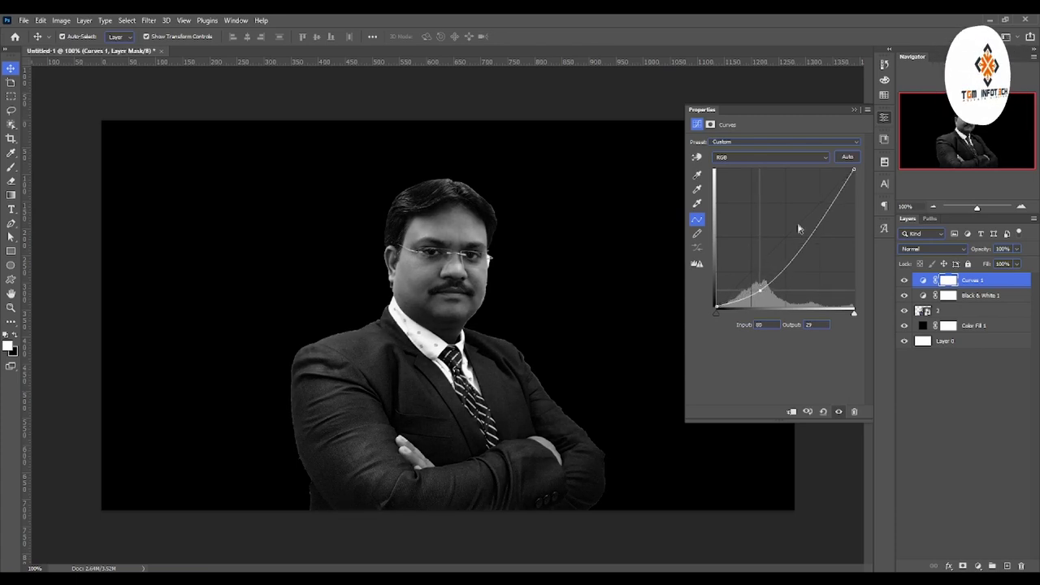
left_click_drag(814, 228, 805, 226)
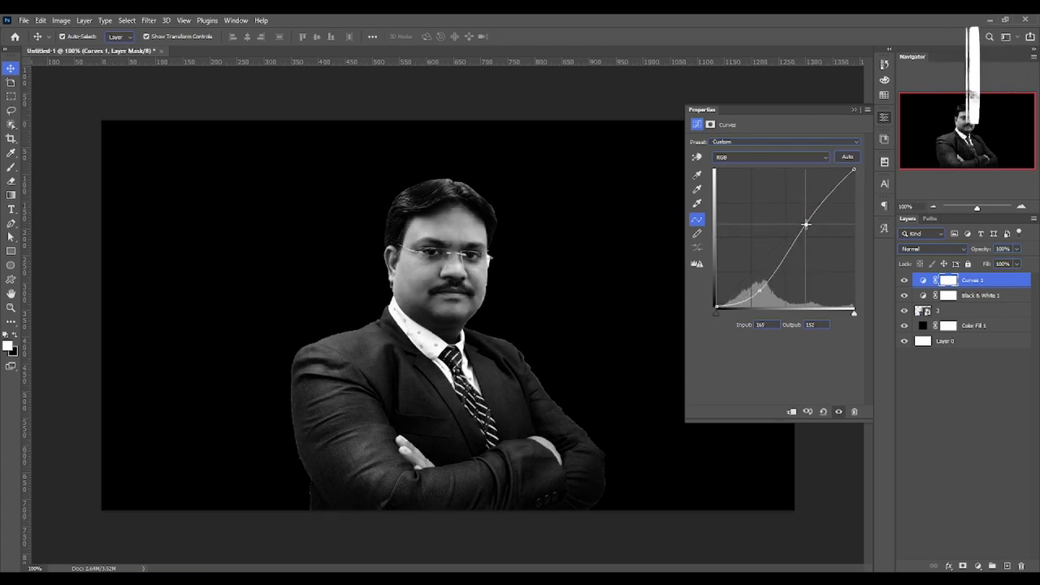
left_click_drag(759, 290, 759, 284)
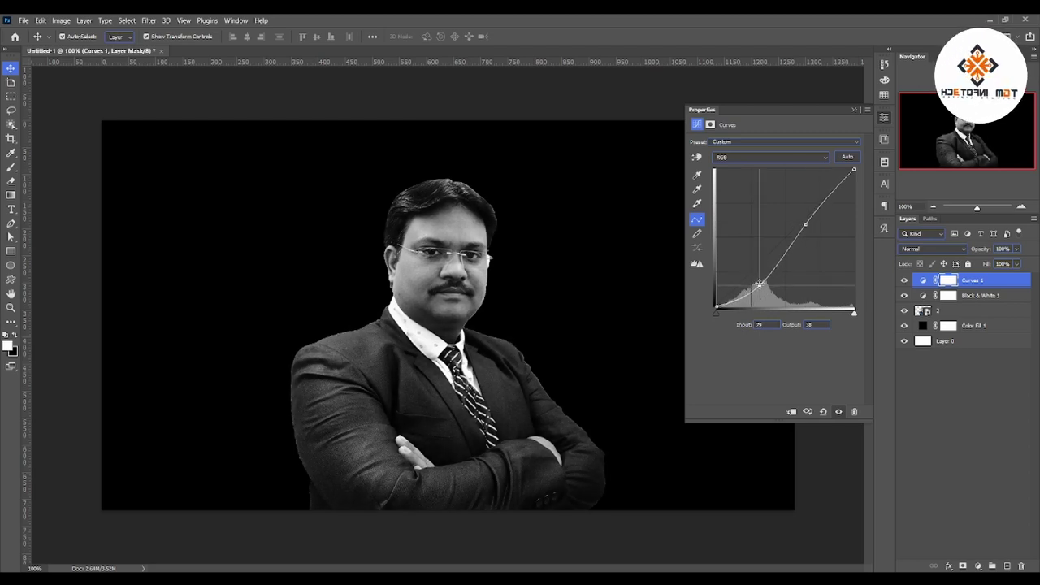
left_click_drag(806, 223, 806, 225)
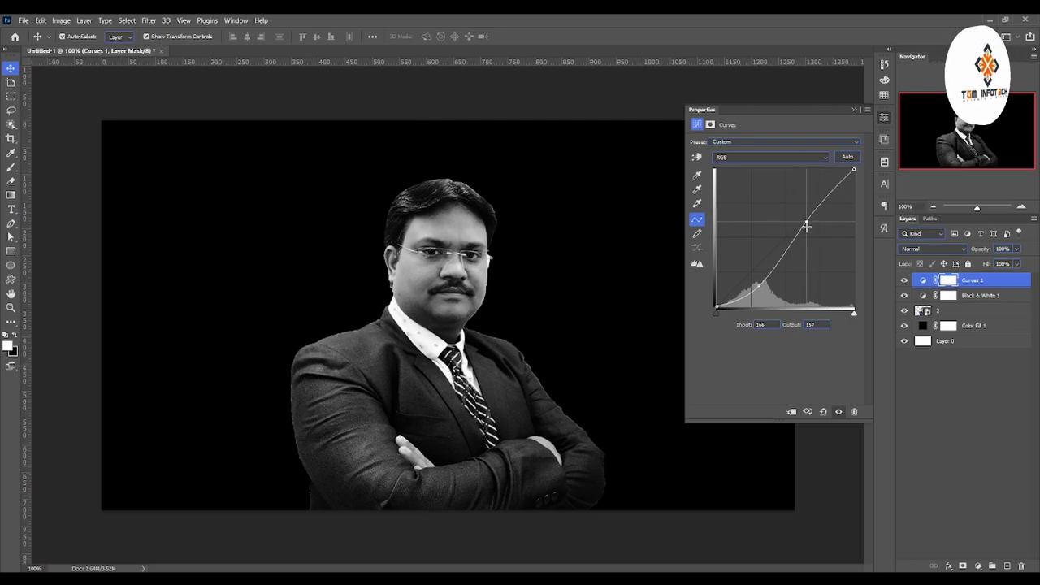
left_click(854, 108)
left_click(904, 281)
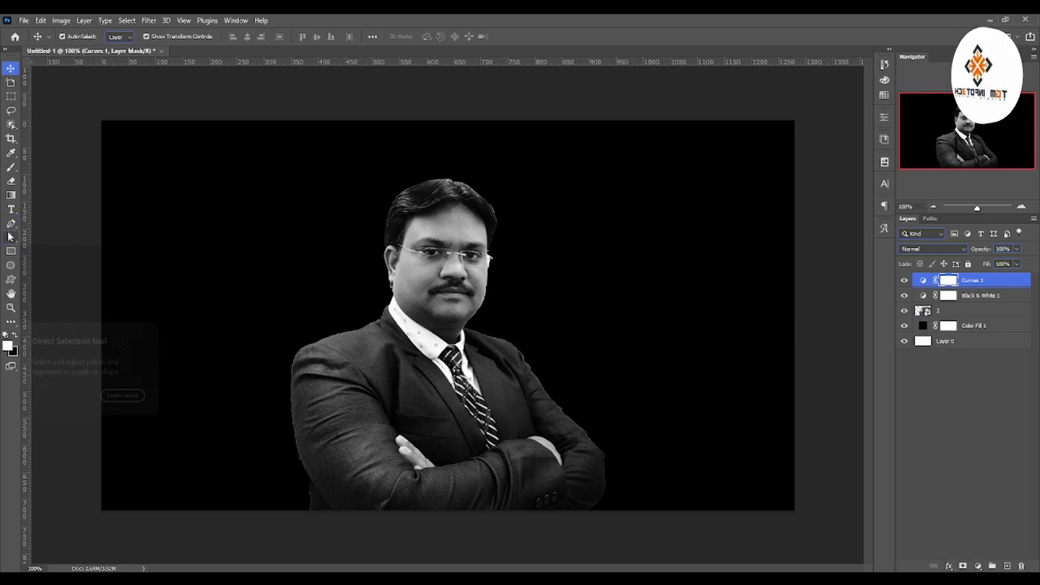
- Draw a closed oval Pen shape path around the man's head and upper body
left_click(11, 265)
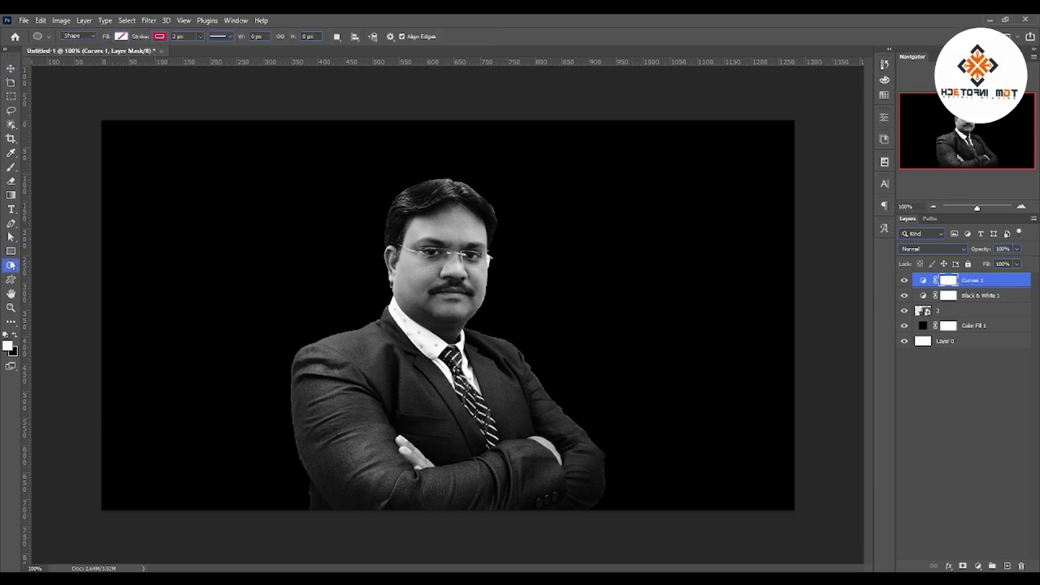
left_click(12, 223)
left_click_drag(347, 209, 263, 213)
mouse_move(264, 405)
left_mouse_down()
mouse_move(322, 449)
mouse_move(324, 473)
left_mouse_up()
left_click_drag(613, 309, 499, 185)
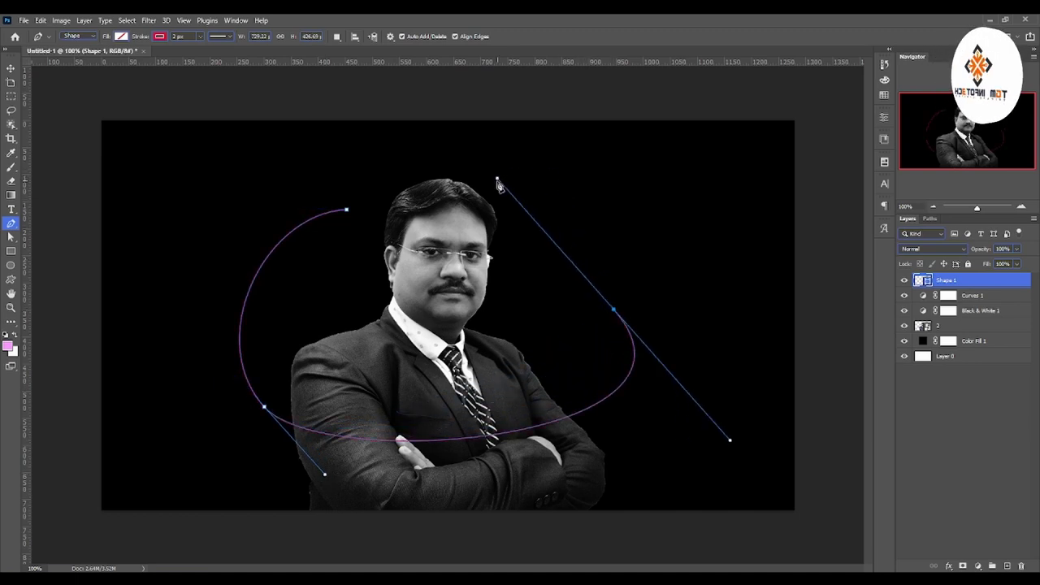
key("ctrl+z")
left_click_drag(600, 412, 623, 344)
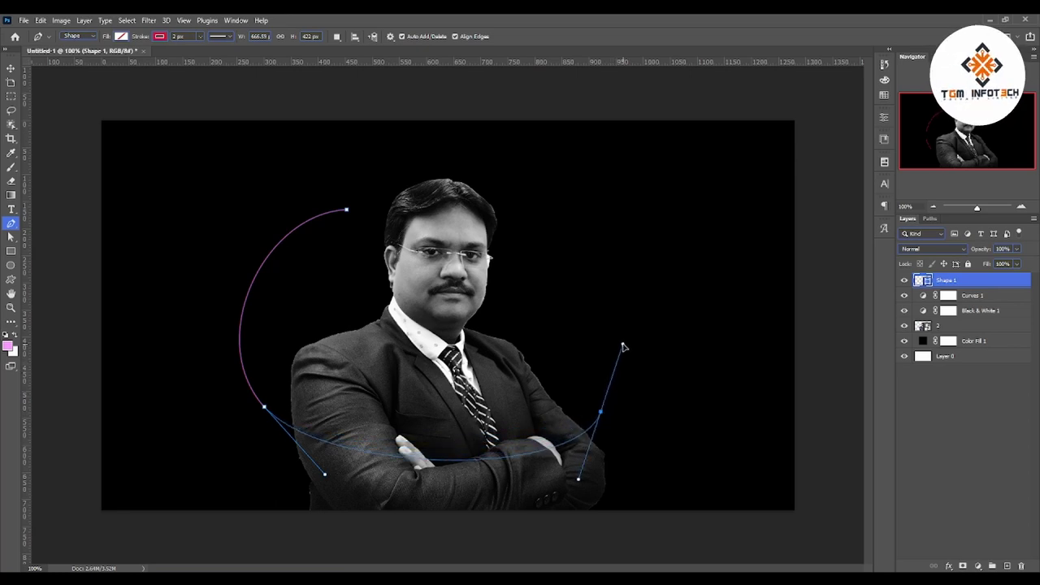
left_click_drag(346, 209, 264, 208)
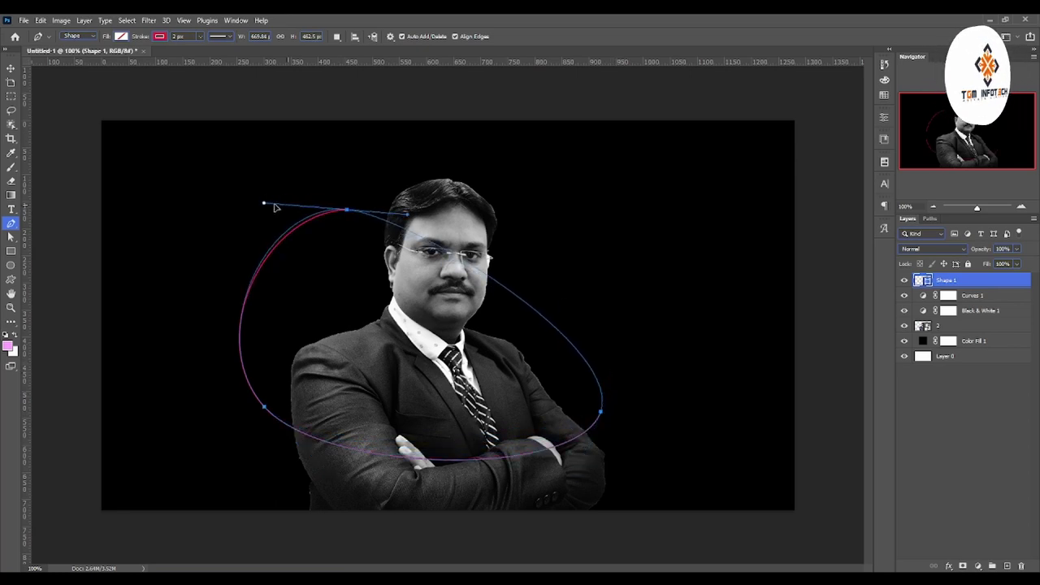
key("Return")
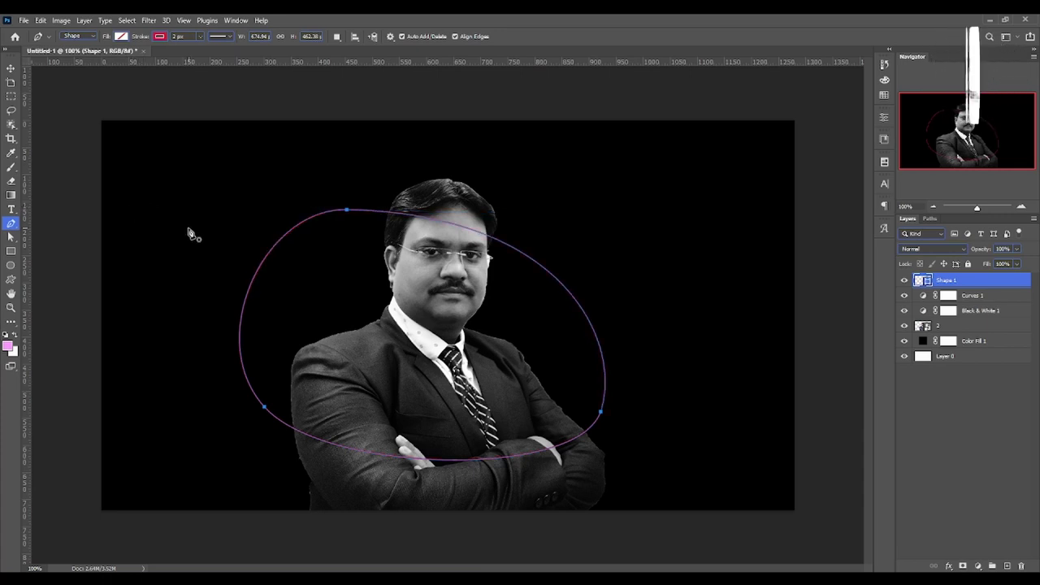
- Give the oval a white stroke about 8.28 px wide
left_click(159, 37)
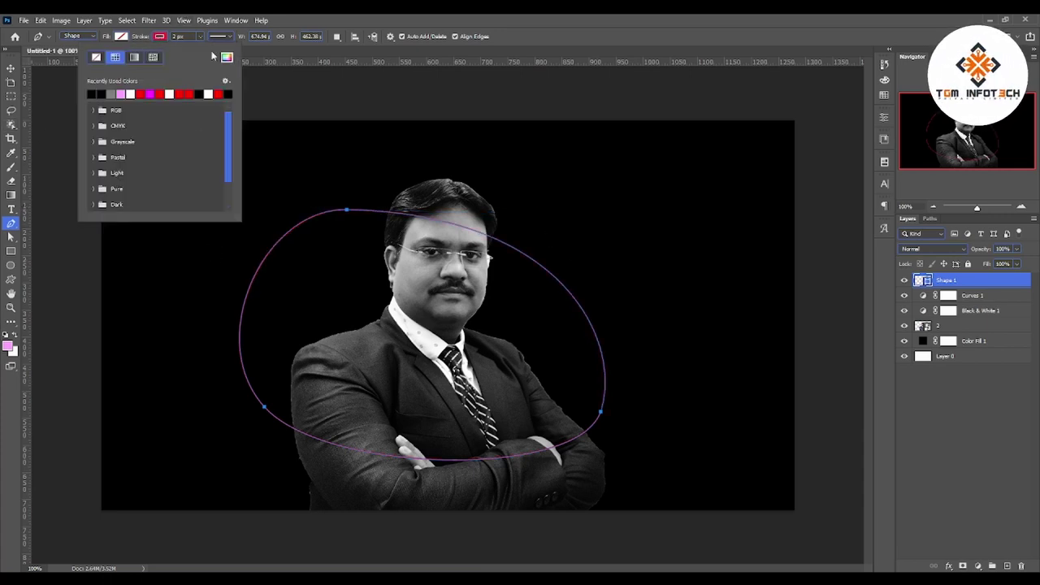
left_click(130, 93)
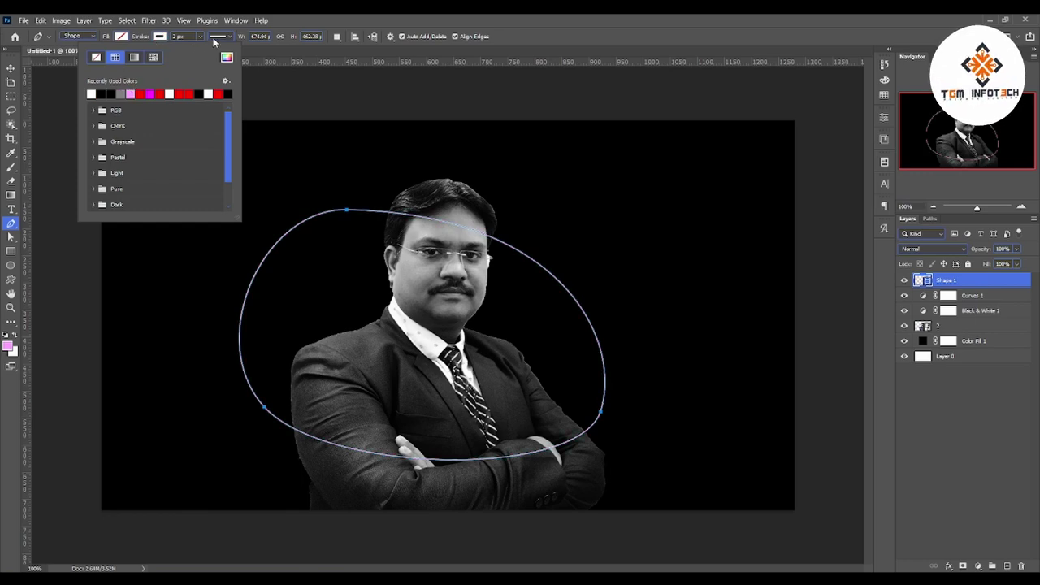
left_click(200, 36)
left_click_drag(195, 50, 207, 51)
left_click(10, 67)
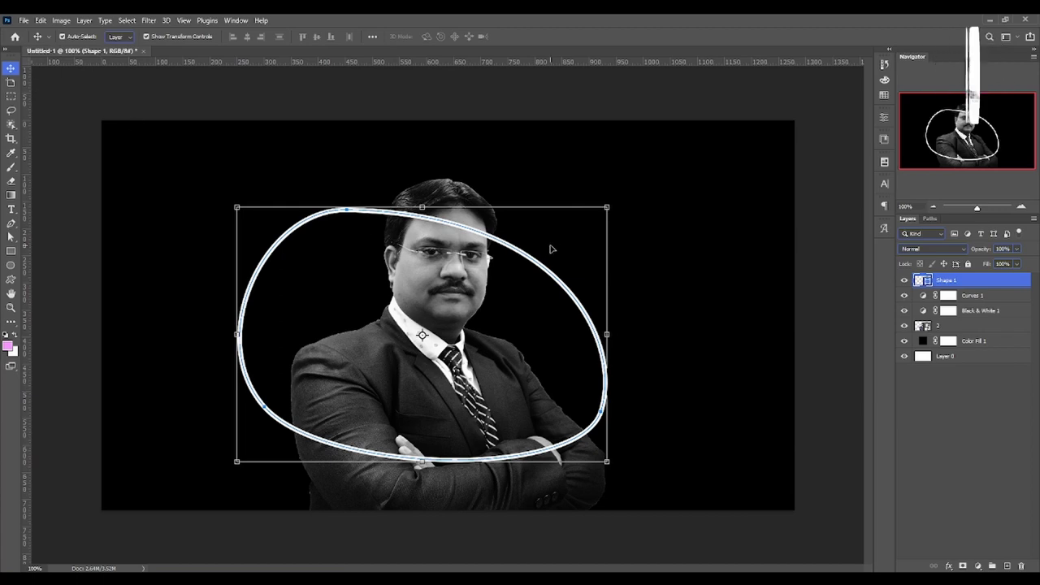
- With Direct Selection, shift the oval's top anchor right and widen its upper-left curve
right_click(11, 236)
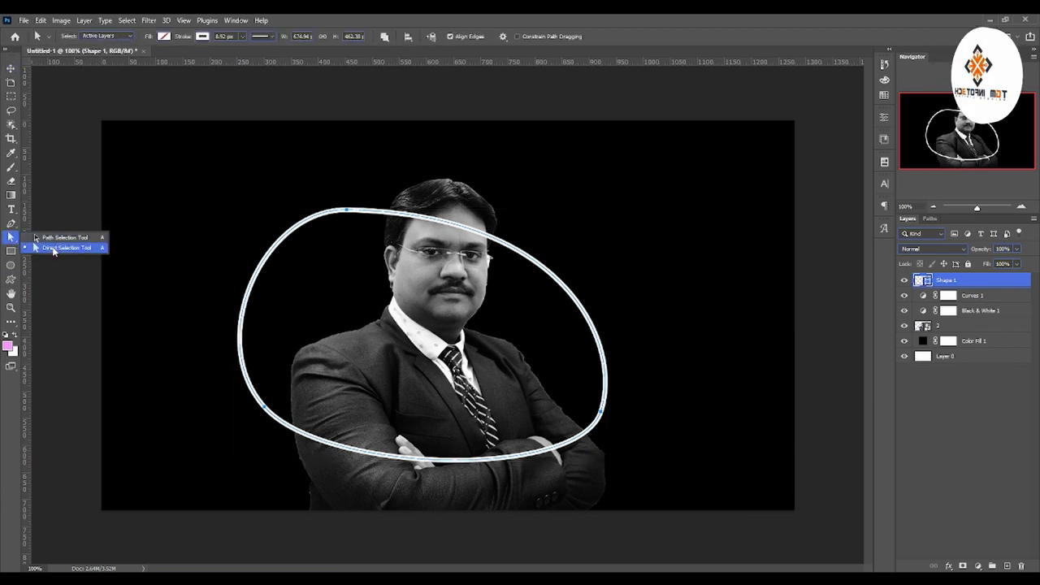
left_click(57, 246)
left_click(347, 214)
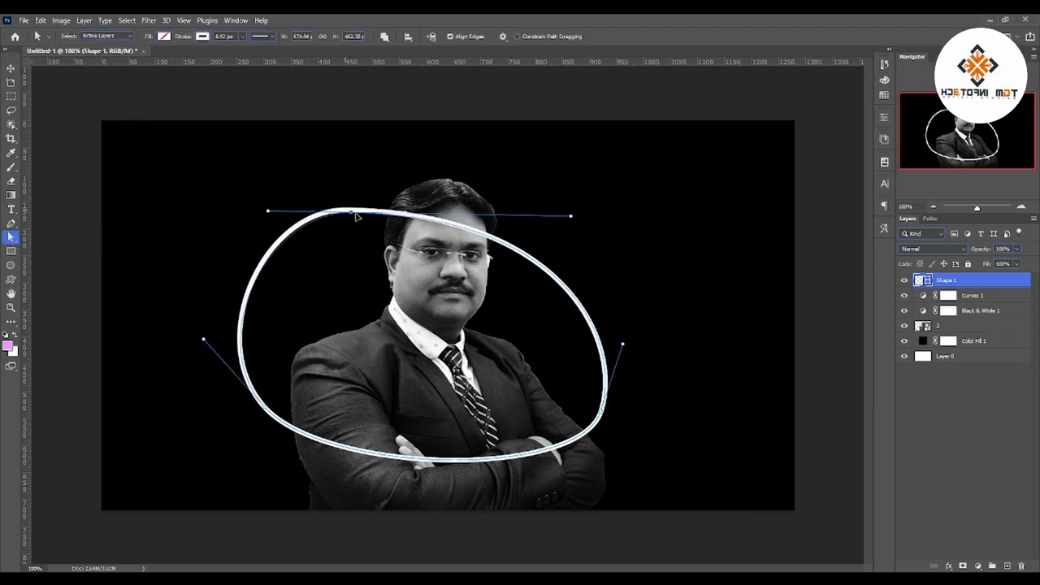
left_click_drag(348, 213, 389, 224)
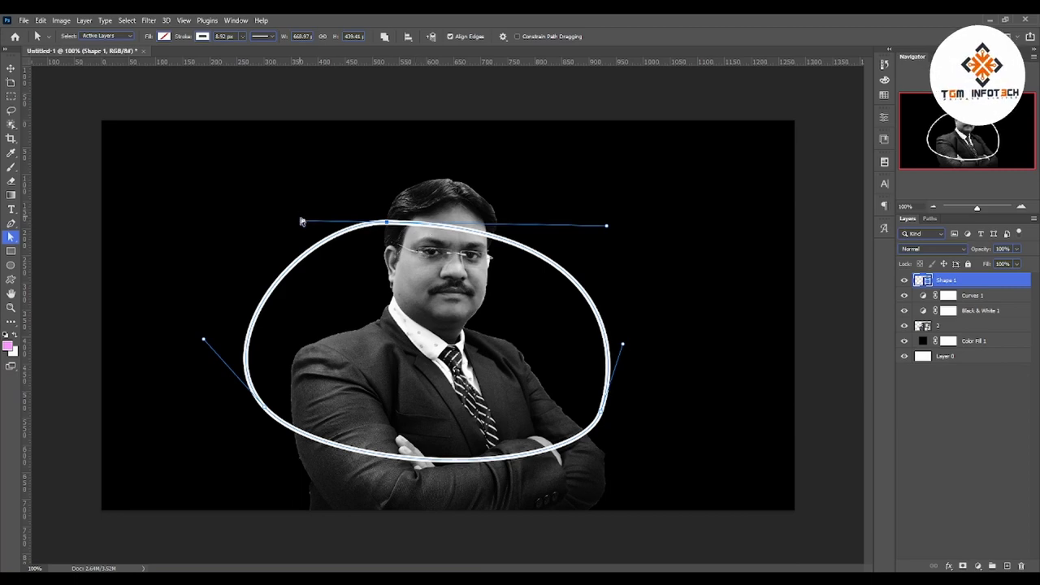
left_click_drag(304, 220, 235, 232)
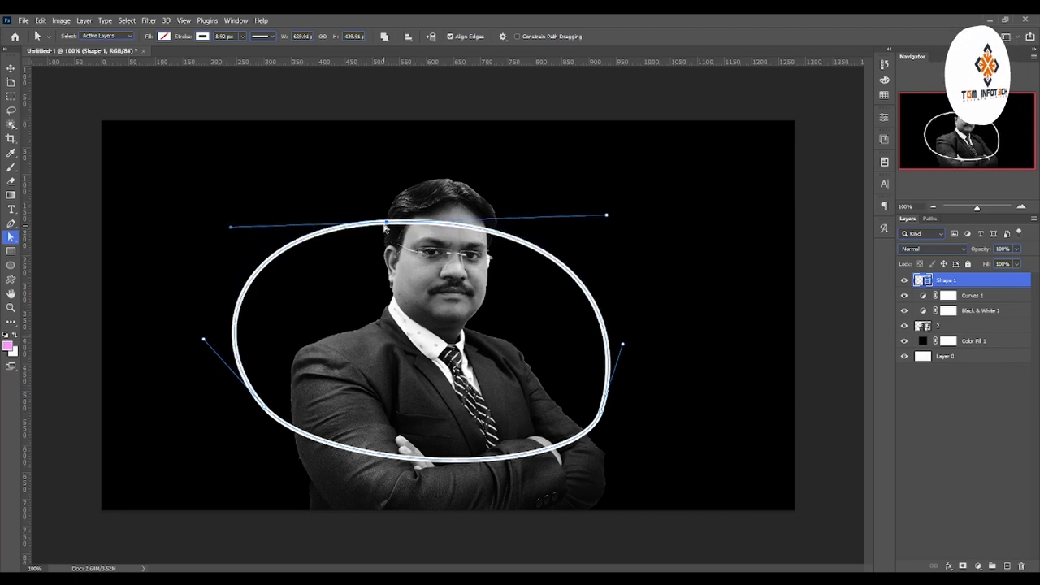
left_click_drag(388, 228, 391, 231)
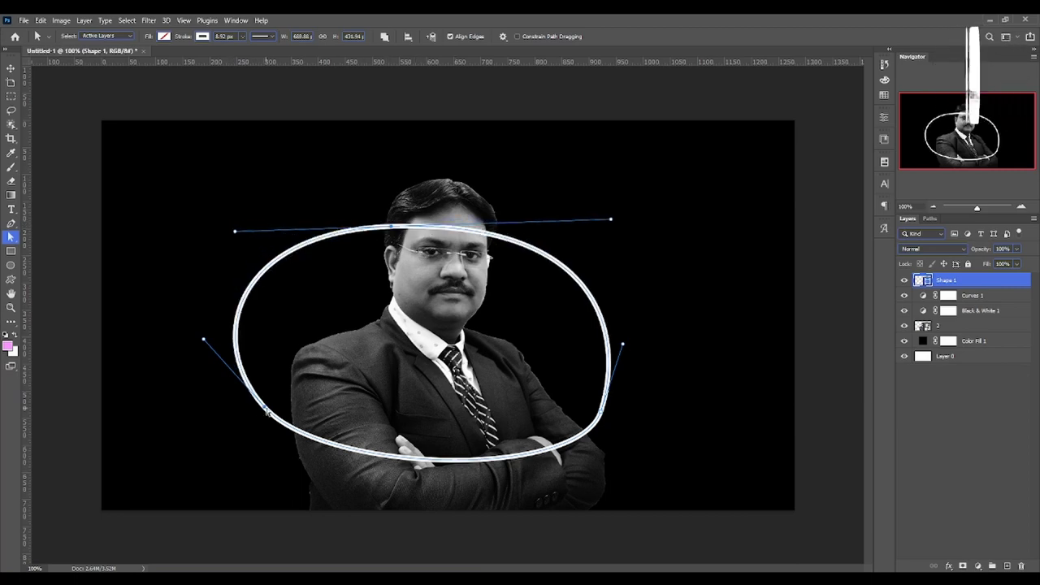
- Pull the bottom lower and even the sides into a smooth ellipse about 650 × 511 px
left_click(264, 408)
left_click_drag(325, 480, 348, 502)
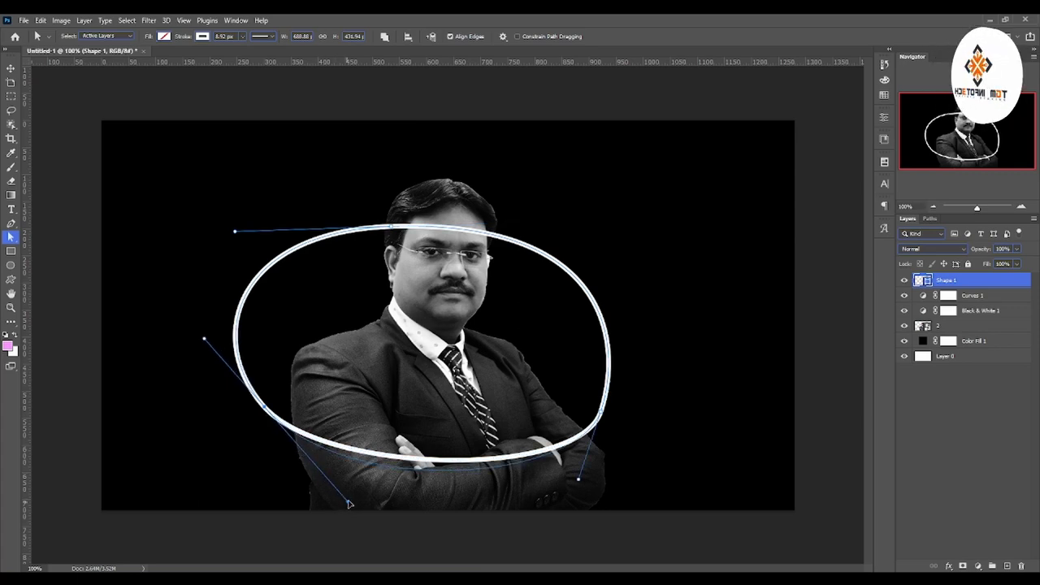
left_click_drag(580, 481, 548, 499)
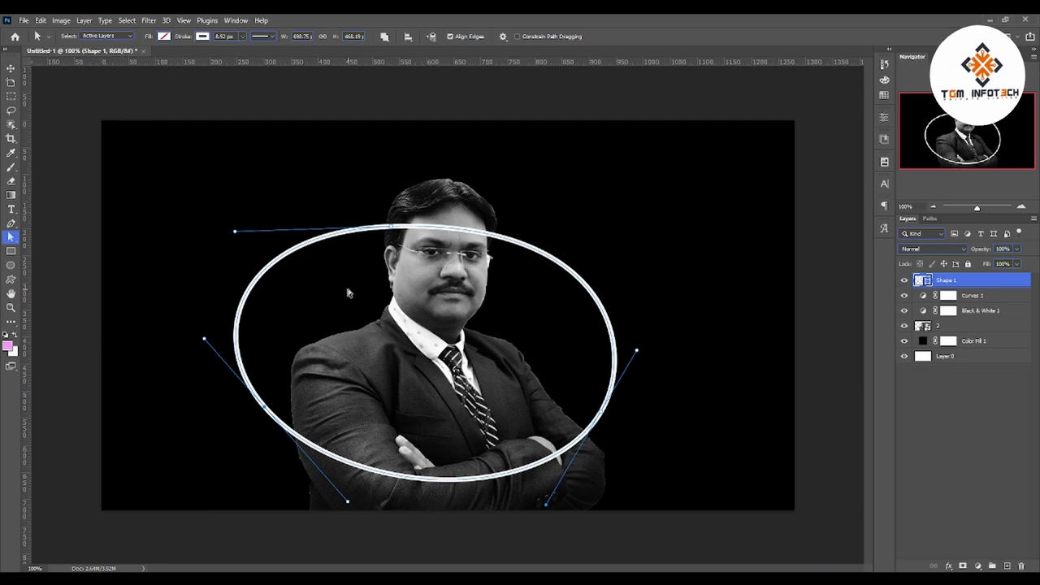
left_click_drag(407, 230, 436, 220)
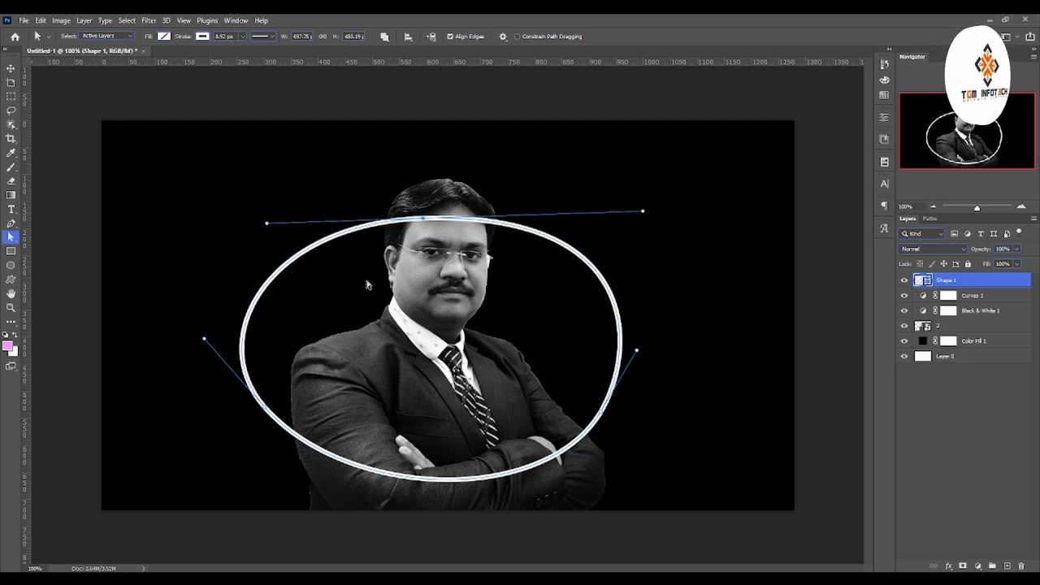
left_click_drag(273, 423, 302, 437)
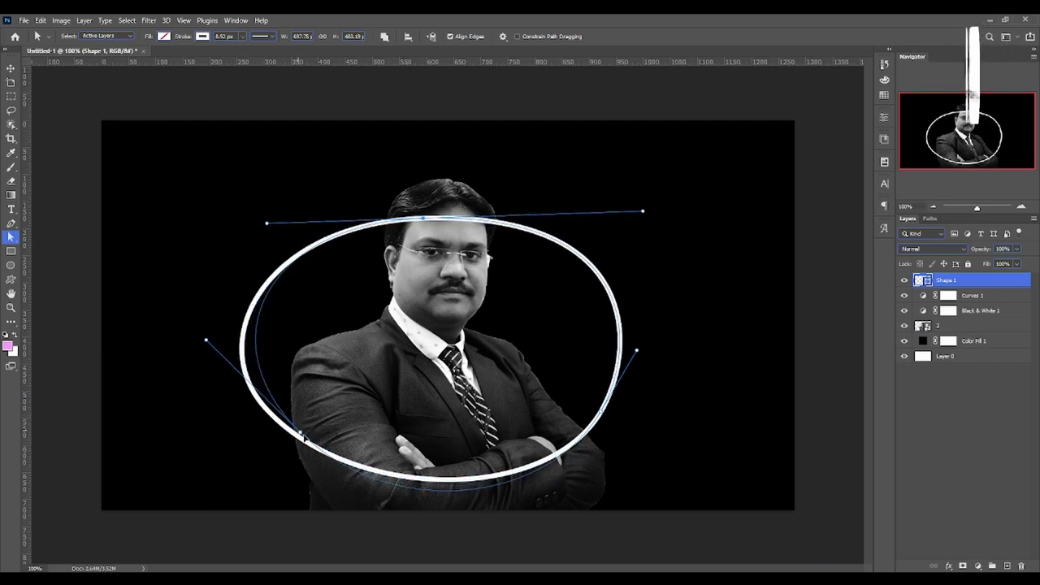
left_click_drag(602, 412, 588, 424)
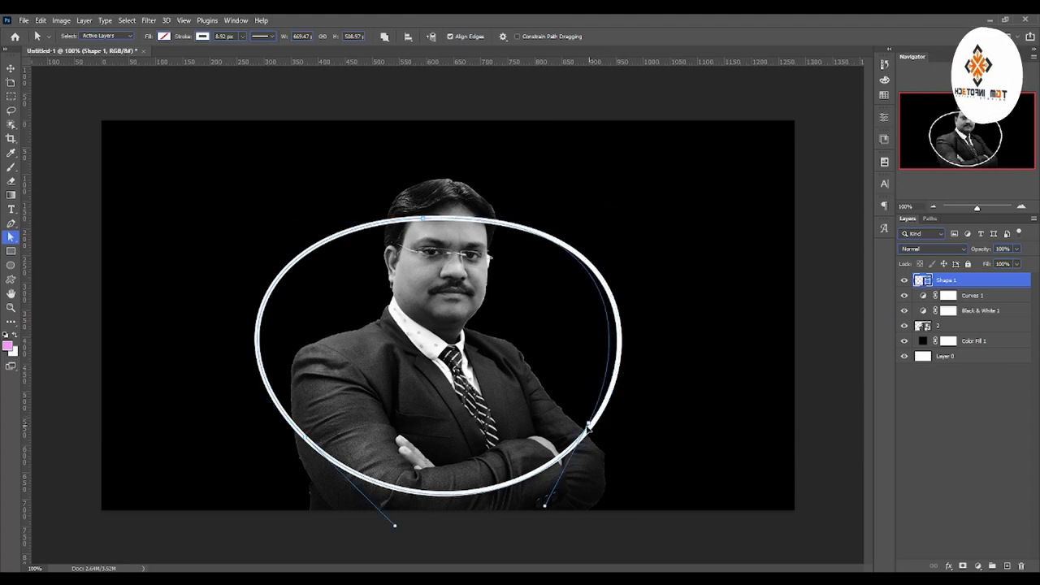
left_click(681, 292)
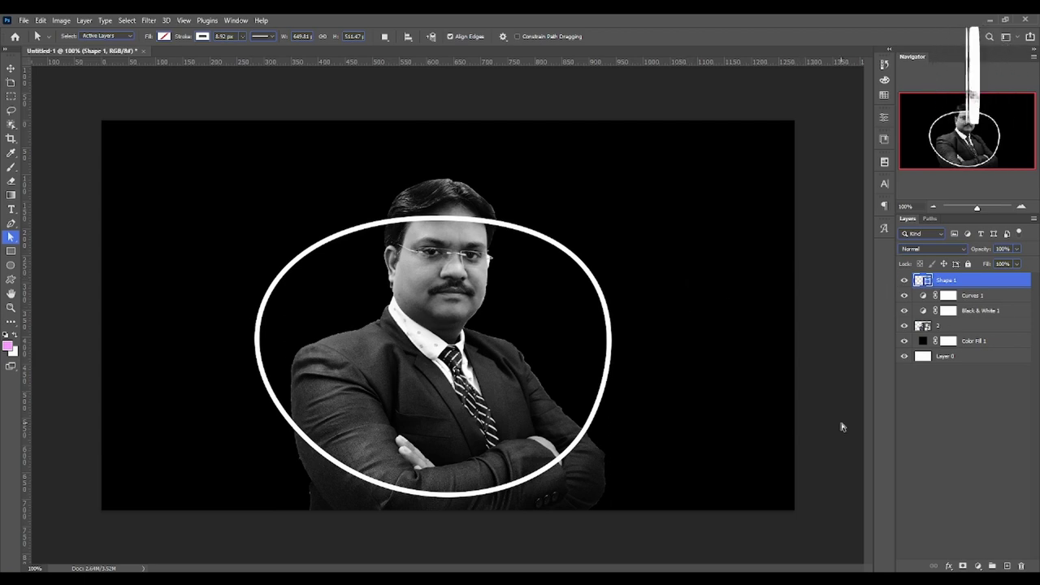
- Add an Inner Glow to the ring with a sky-blue colour
left_click(949, 566)
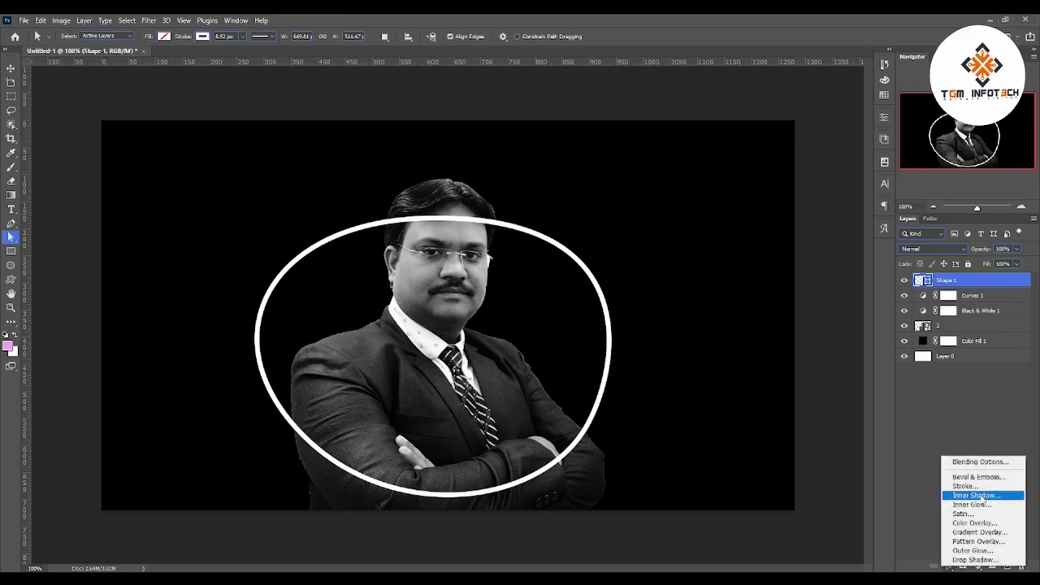
left_click(973, 504)
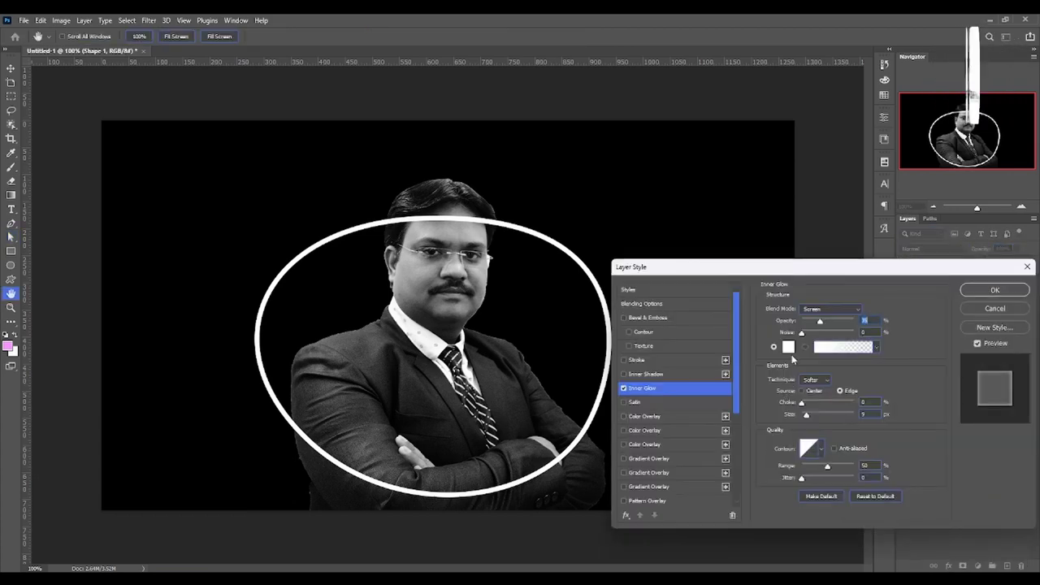
left_click(787, 348)
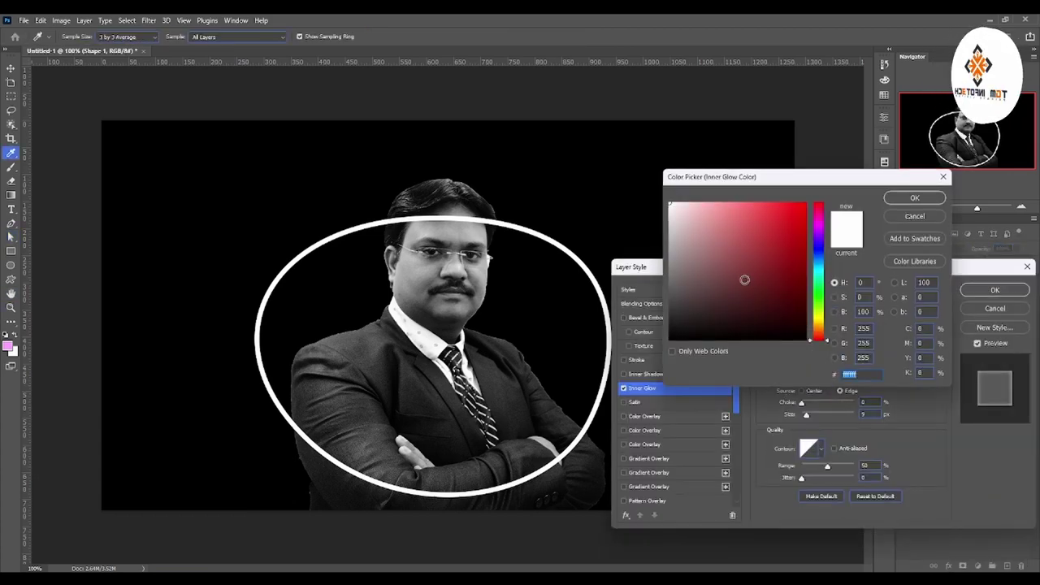
left_click(818, 274)
left_click_drag(800, 209, 852, 154)
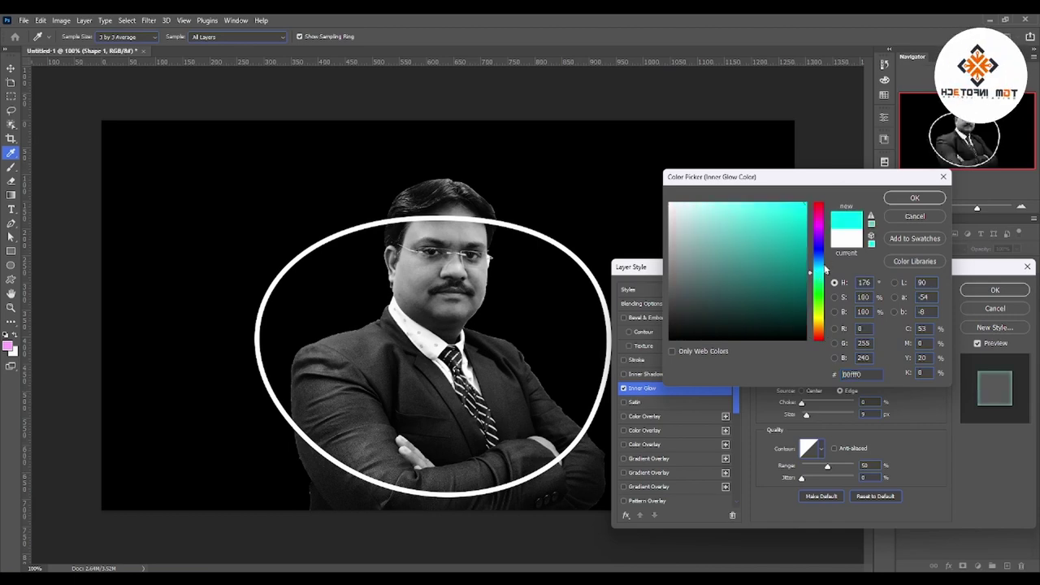
left_click_drag(826, 269, 822, 266)
left_click(911, 199)
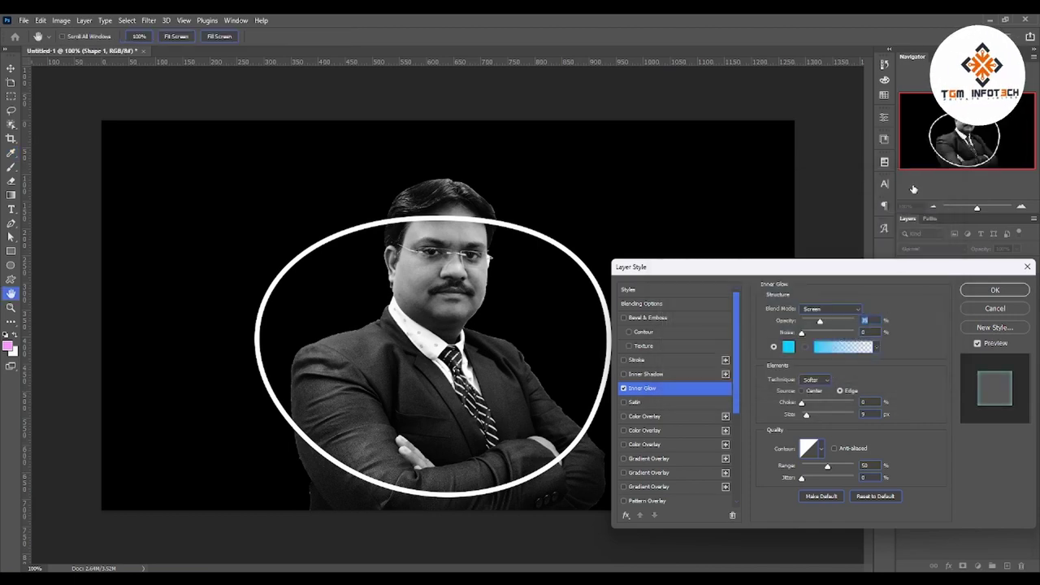
- Try the inner glow at 100% opacity and 142 px, then reset and disable it
left_click_drag(819, 328, 853, 324)
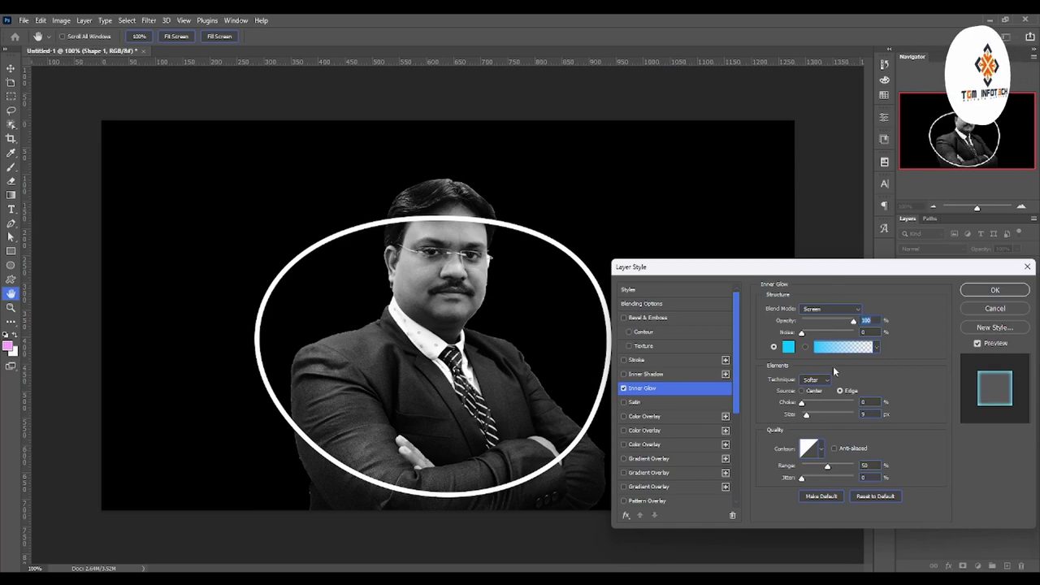
left_click_drag(803, 412, 841, 414)
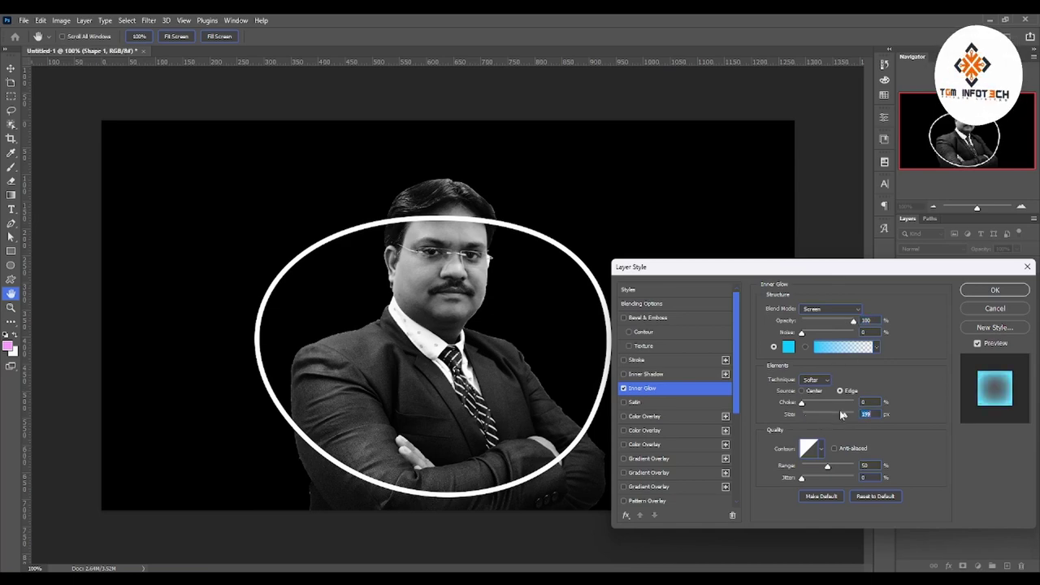
left_click(887, 498)
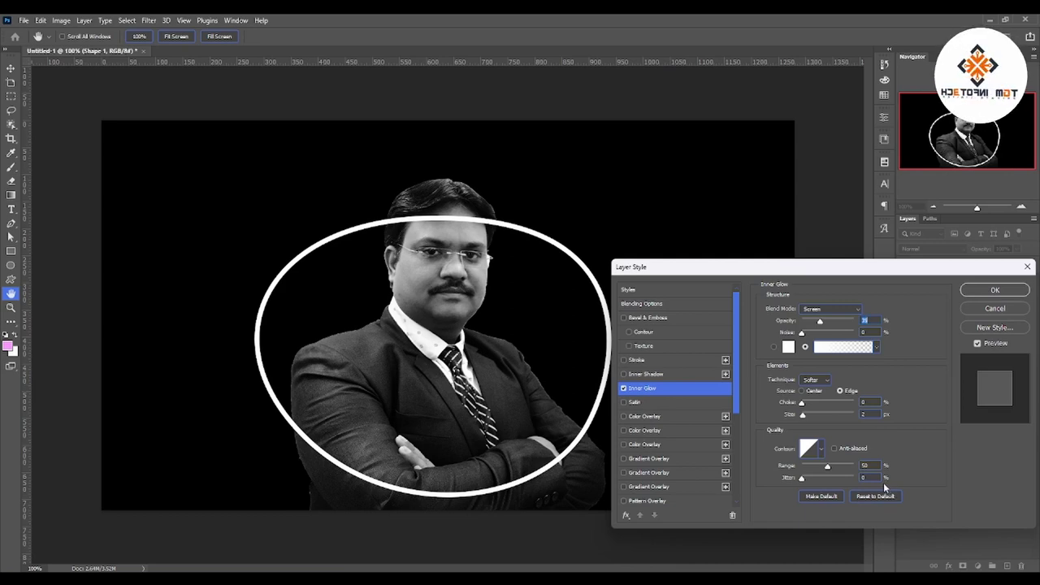
left_click(623, 388)
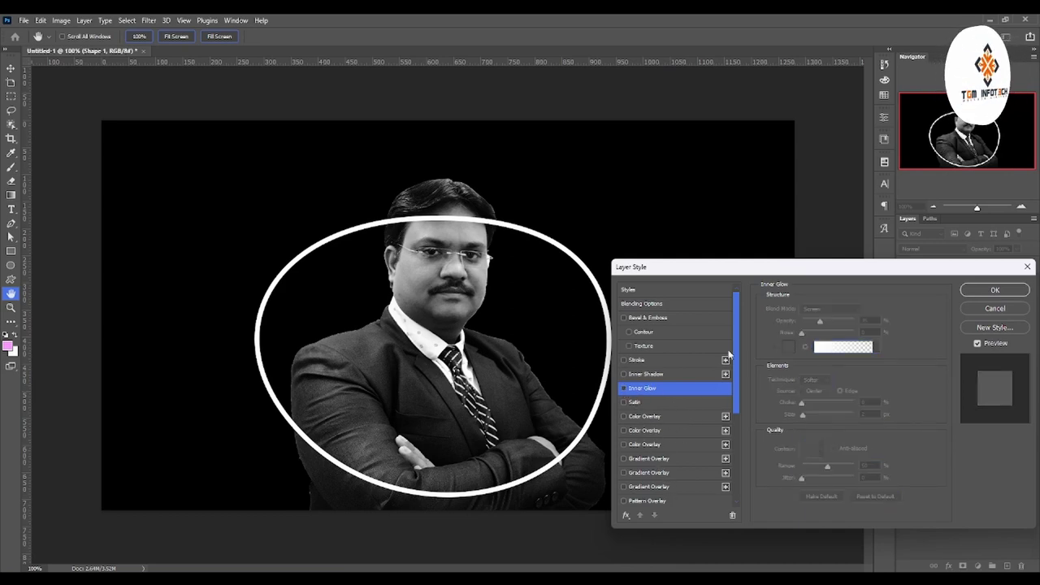
scroll(730, 365, "down", 1)
scroll(732, 382, "down", 3)
scroll(734, 398, "down", 1)
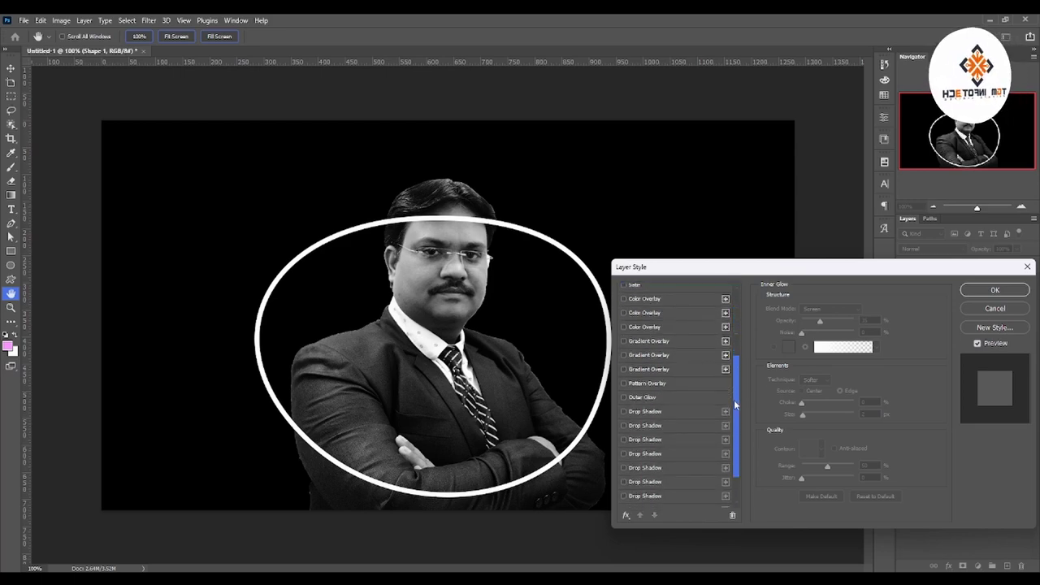
- Apply a blue Outer Glow at about 57% opacity, 22% spread and 59 px size
left_click(663, 397)
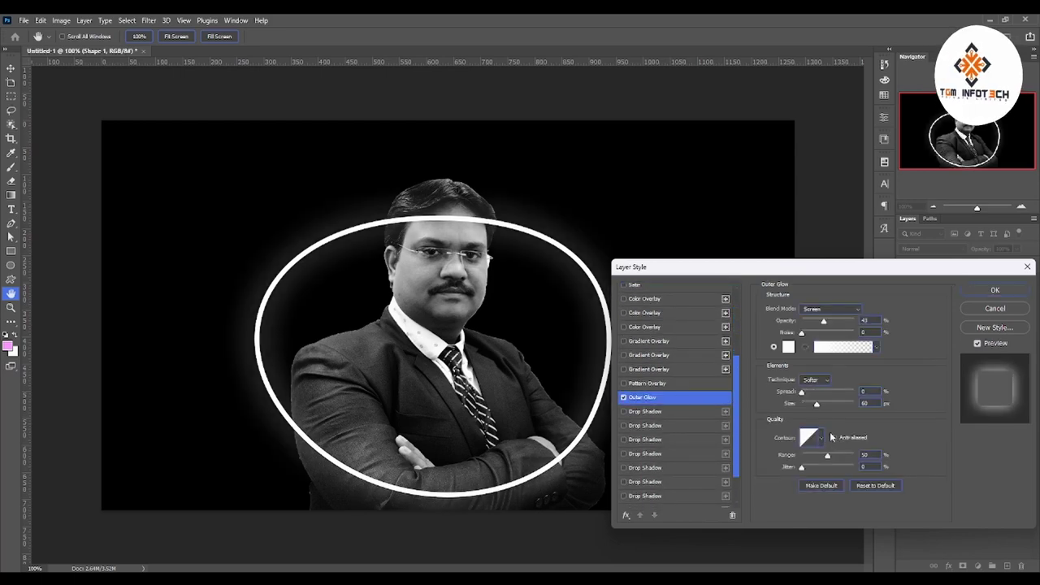
left_click(788, 347)
left_click(804, 204)
left_click(818, 258)
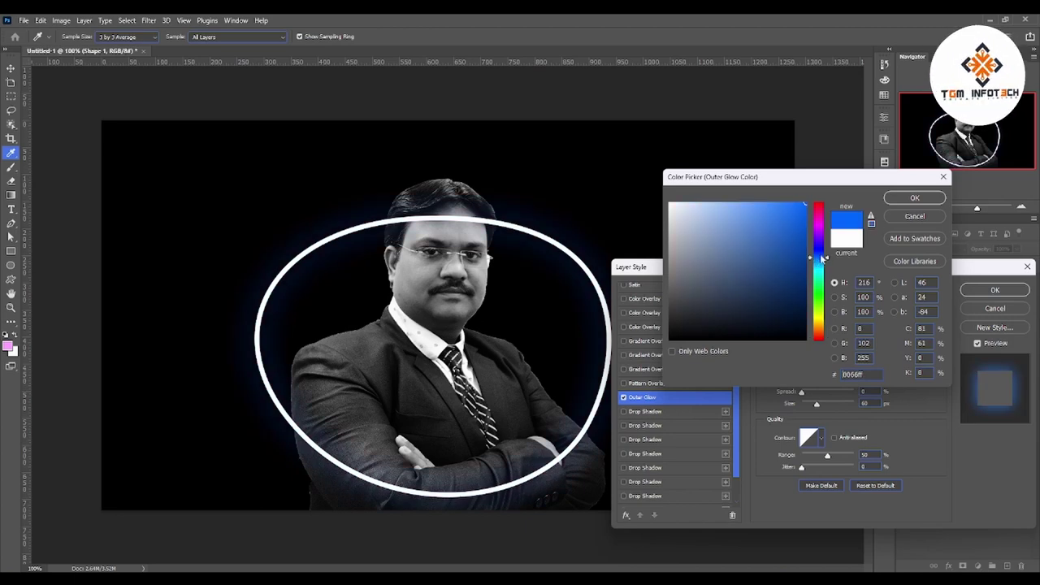
left_click_drag(823, 258, 825, 262)
left_click(913, 198)
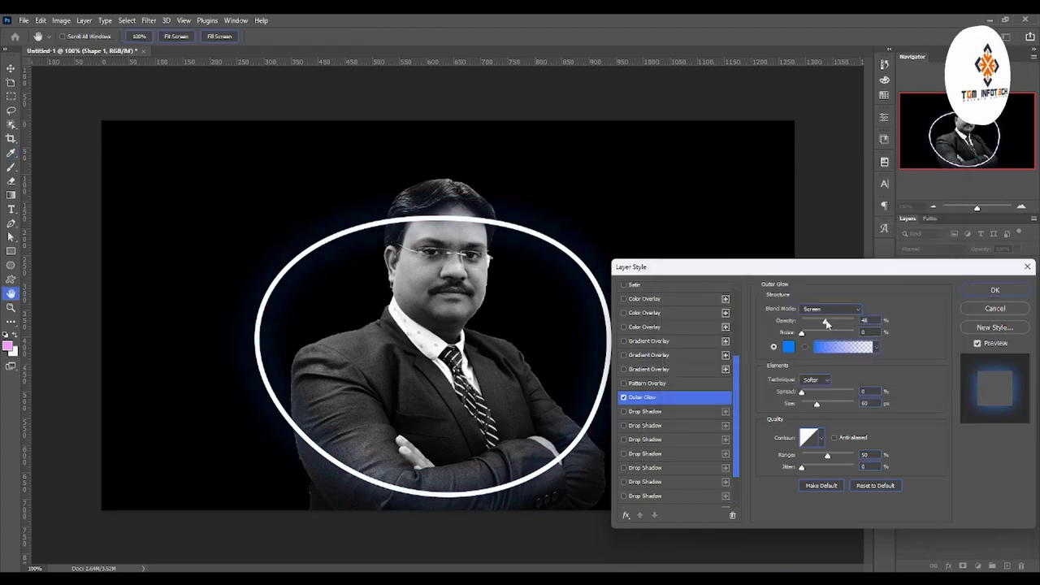
left_click_drag(826, 323, 840, 322)
left_click_drag(828, 404, 816, 394)
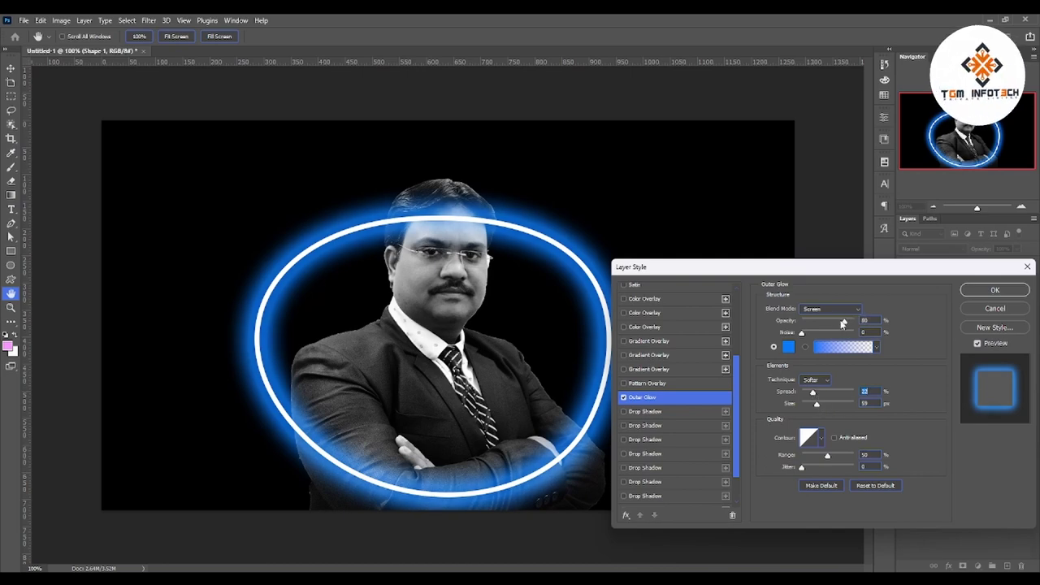
left_click_drag(843, 324, 833, 323)
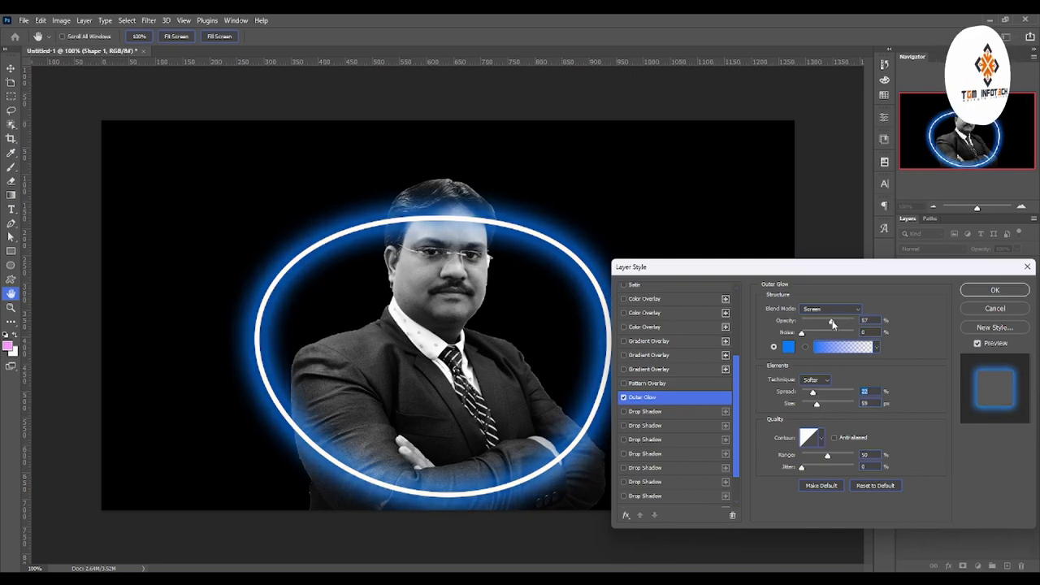
left_click(994, 290)
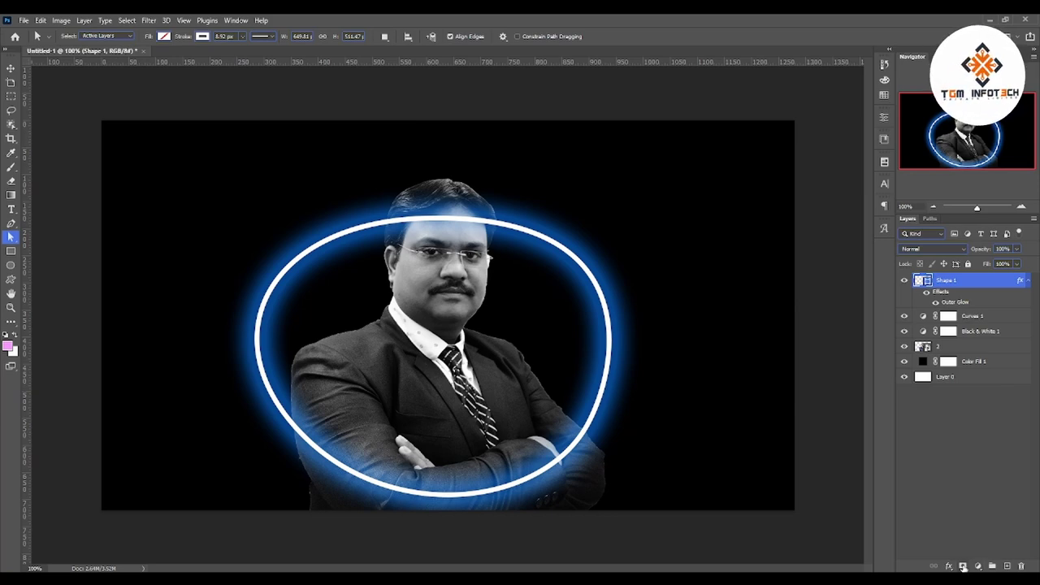
- Mask out the ring where it crosses the man's head using a small brush
left_click(962, 567)
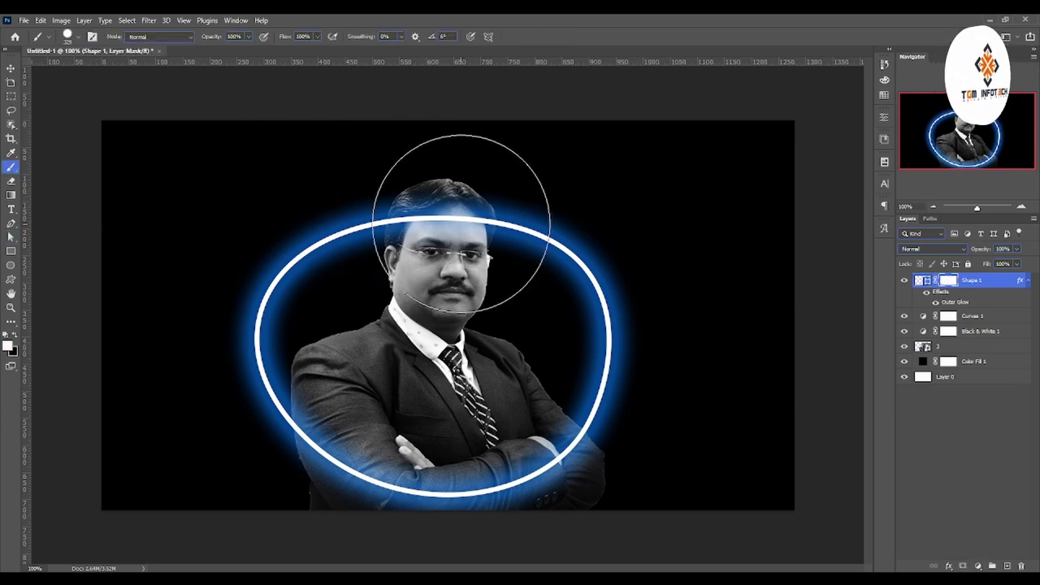
left_click_drag(461, 224, 449, 228)
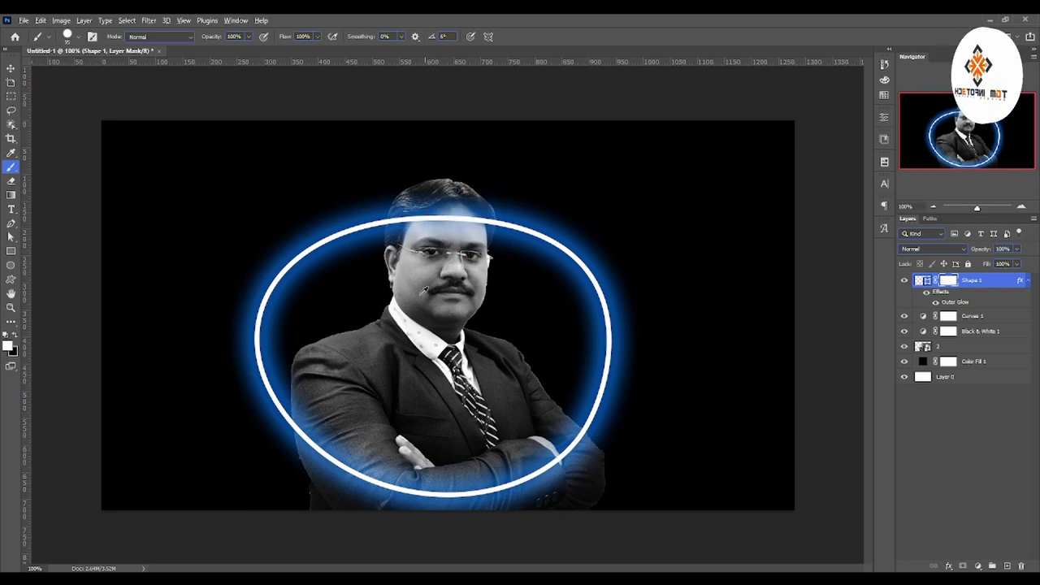
right_click(439, 187)
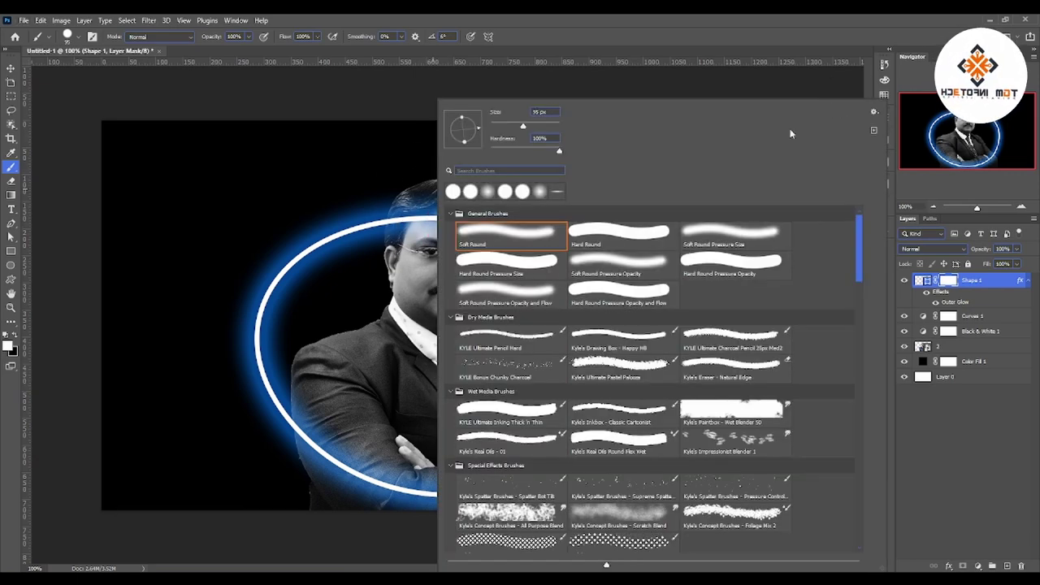
key("Escape")
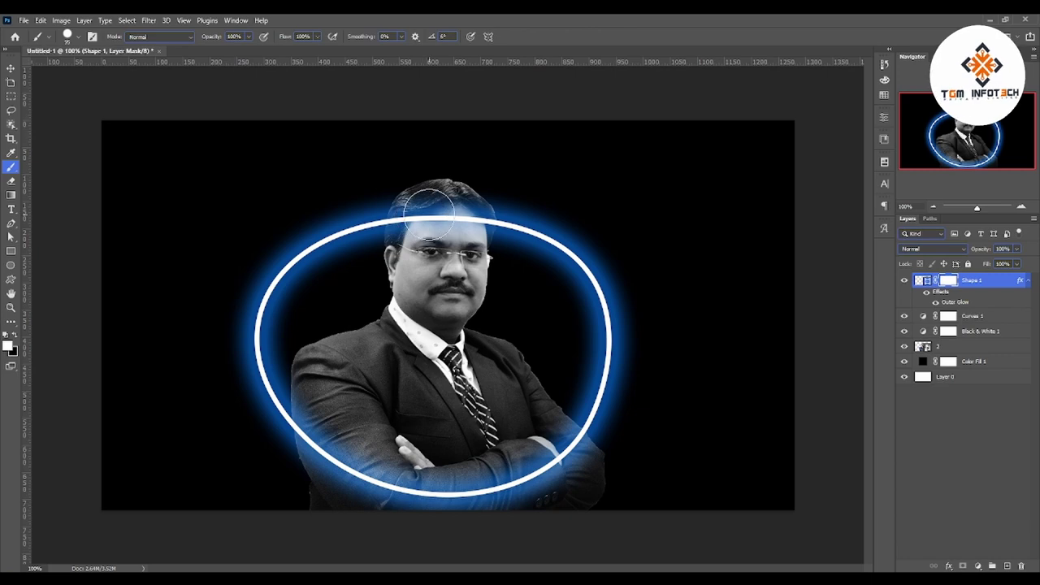
left_click_drag(429, 213, 416, 228)
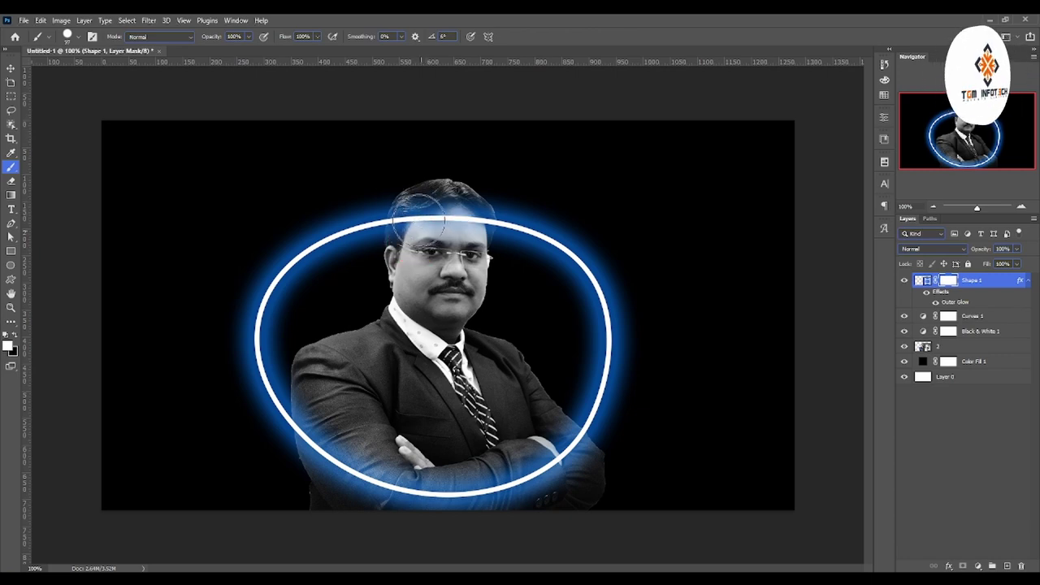
mouse_move(417, 214)
left_mouse_down()
mouse_move(472, 220)
mouse_move(392, 233)
left_mouse_up()
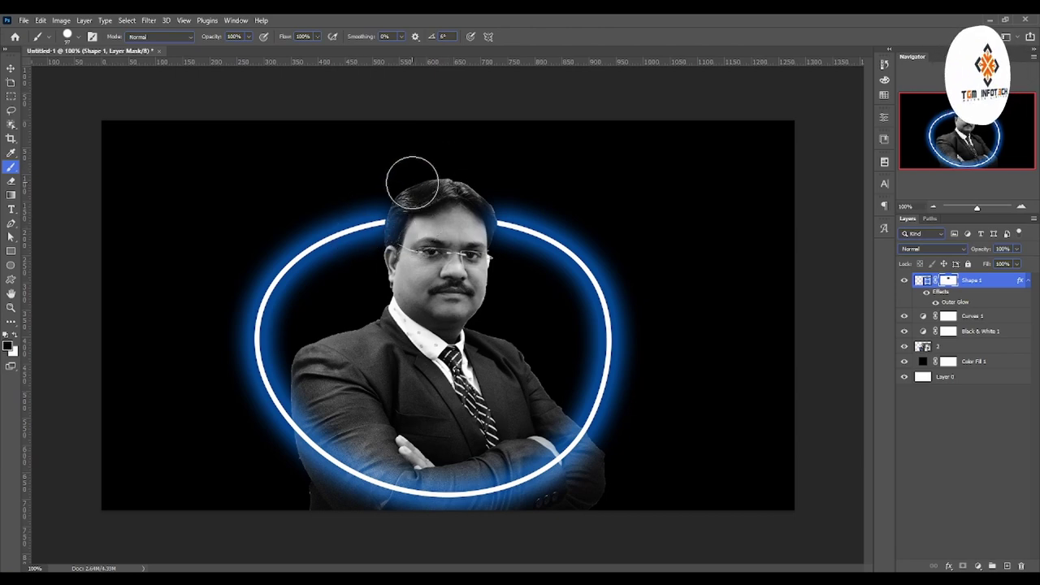
- Zoom in on the head, undo the first mask, and group the ring into Group 1
left_click(11, 307)
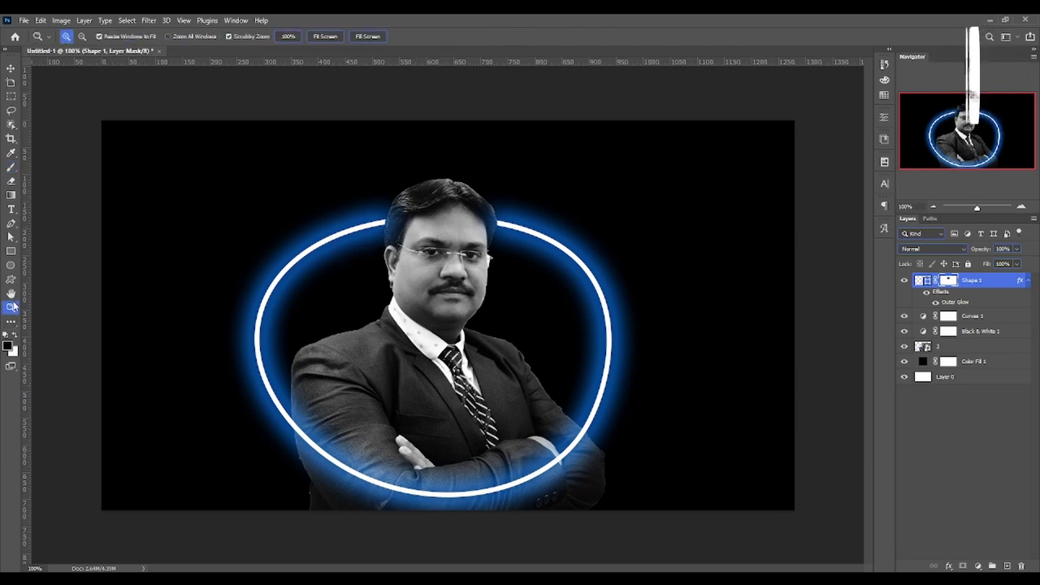
left_click_drag(417, 205, 469, 214)
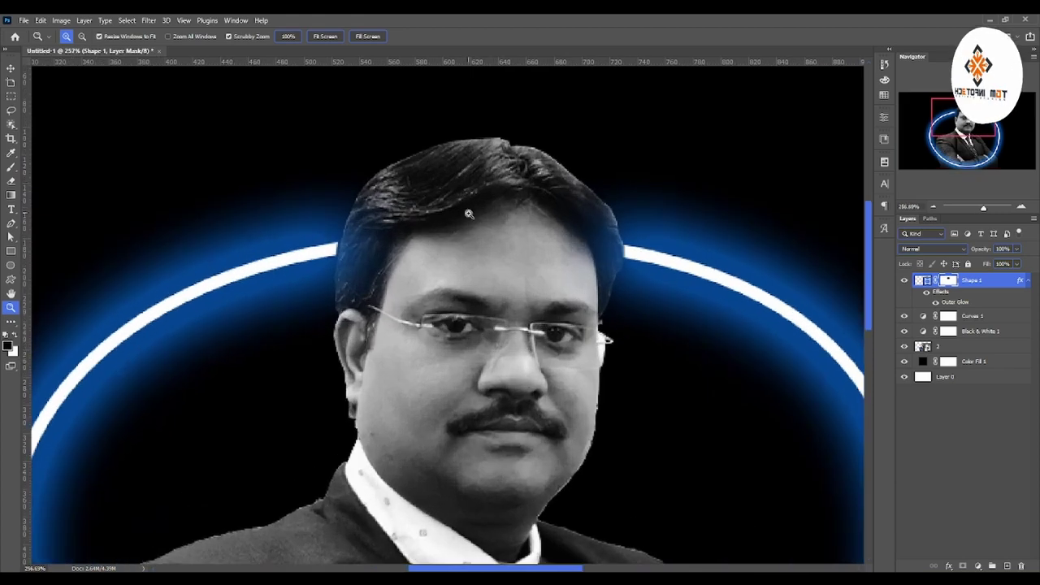
left_click_drag(460, 266, 482, 266)
key("ctrl+z")
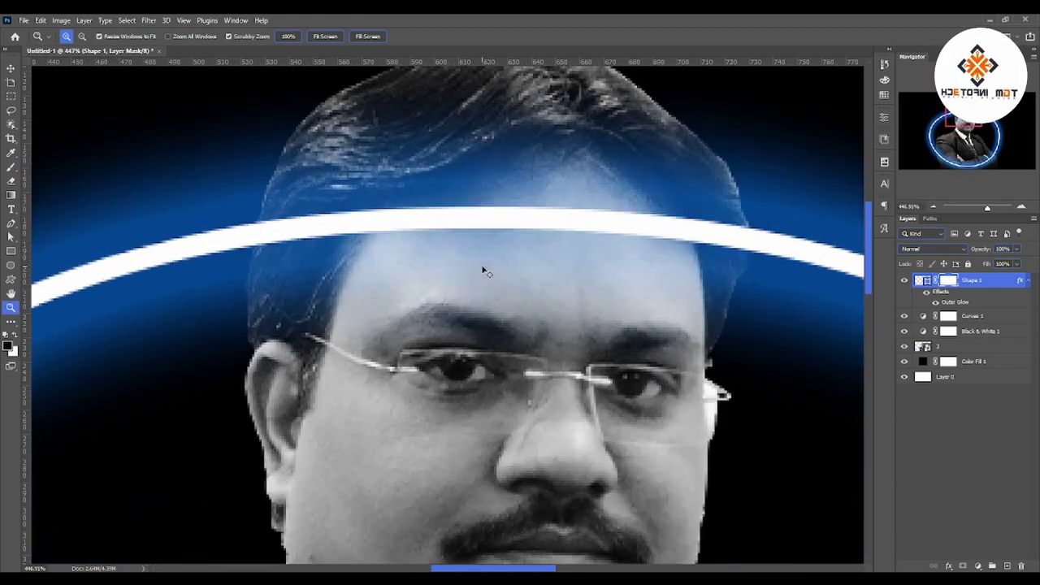
key("ctrl+z")
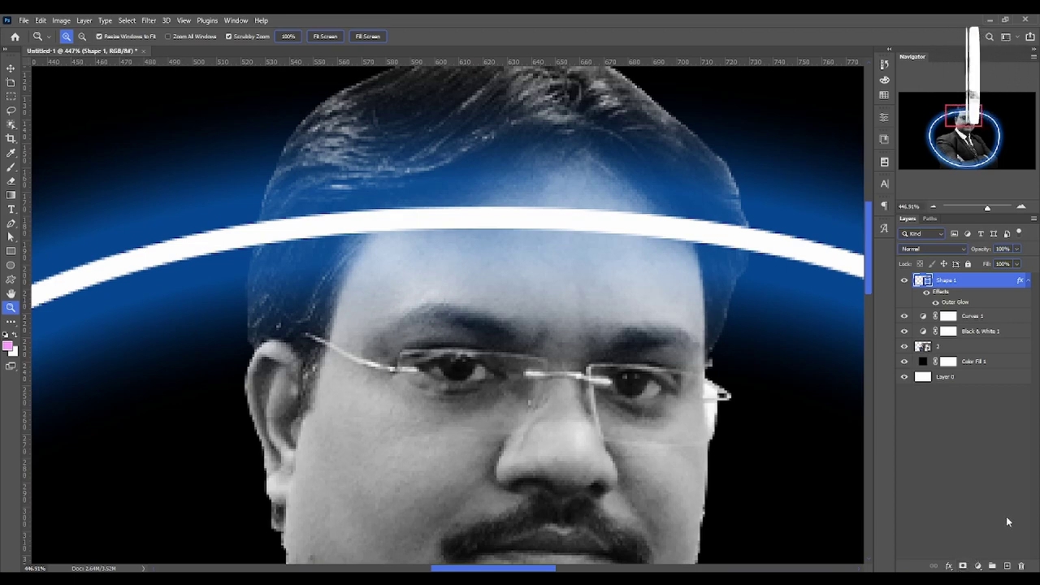
key("ctrl+g")
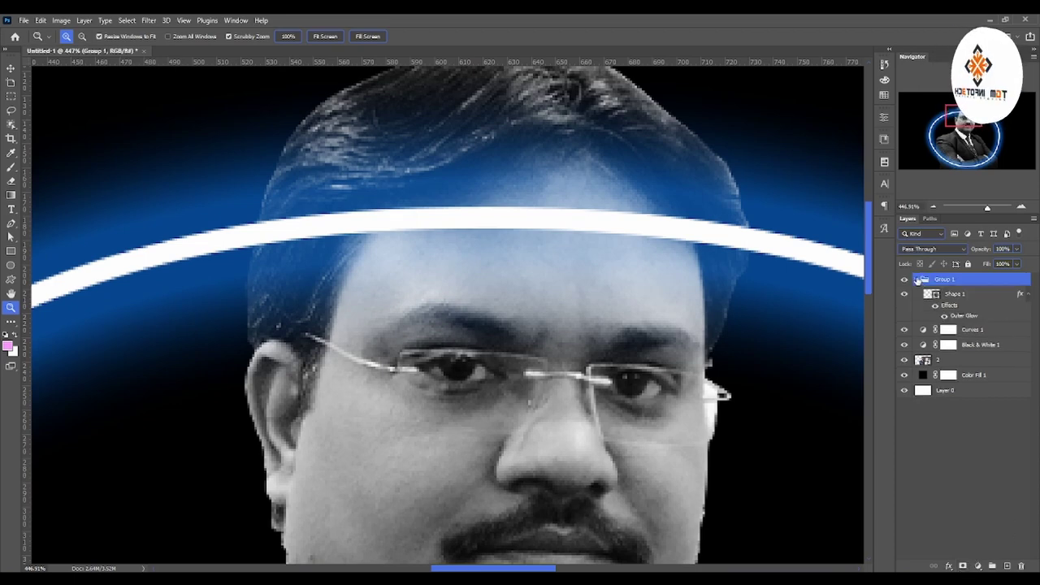
left_click(916, 280)
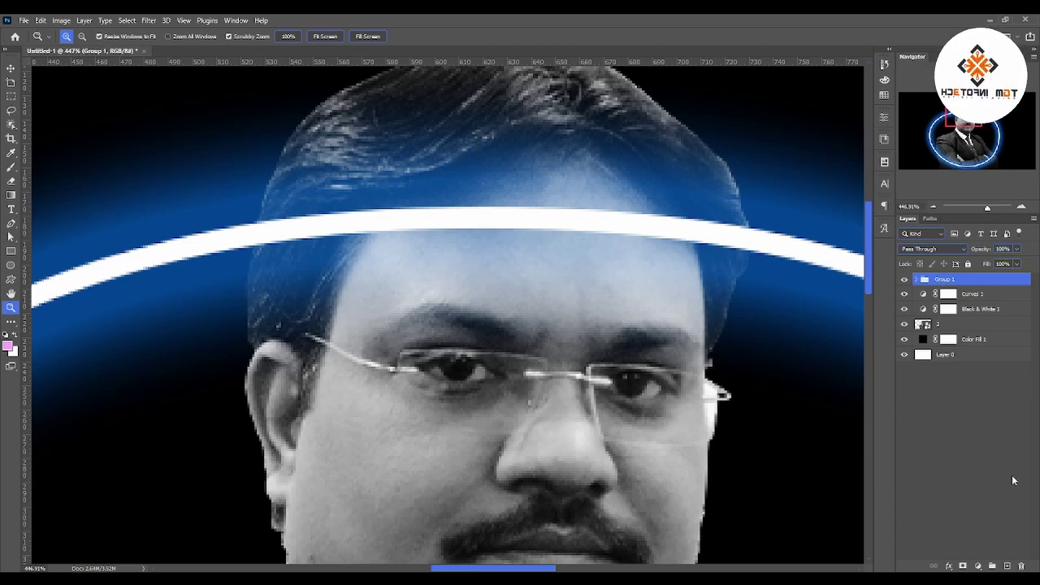
- Mask the ring over the hair and forehead, retrying on the ring layer instead of the group
left_click(962, 565)
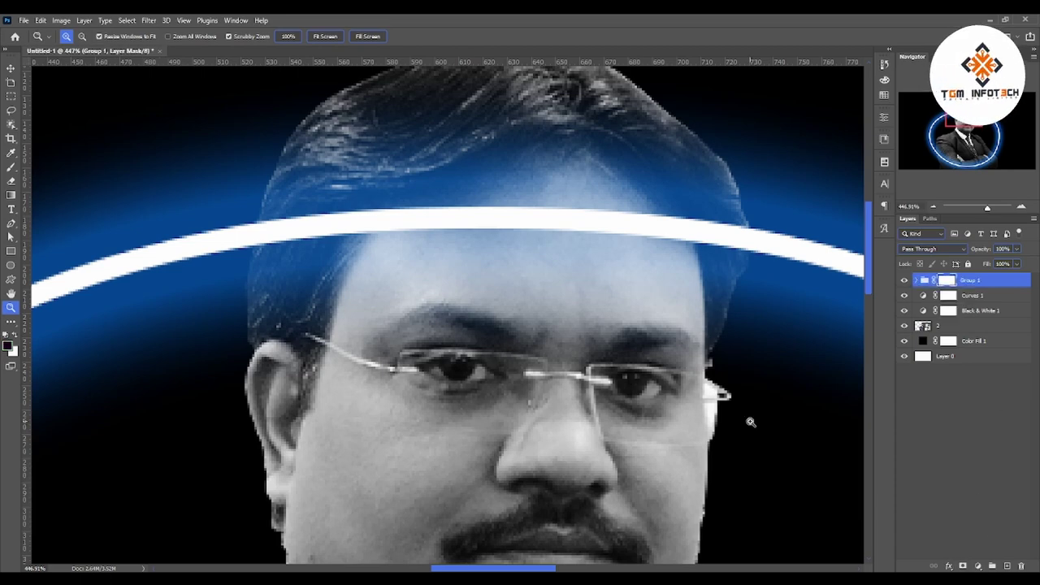
left_click(11, 166)
mouse_move(325, 174)
left_mouse_down()
mouse_move(371, 174)
mouse_move(383, 151)
mouse_move(380, 356)
mouse_move(365, 191)
left_mouse_up()
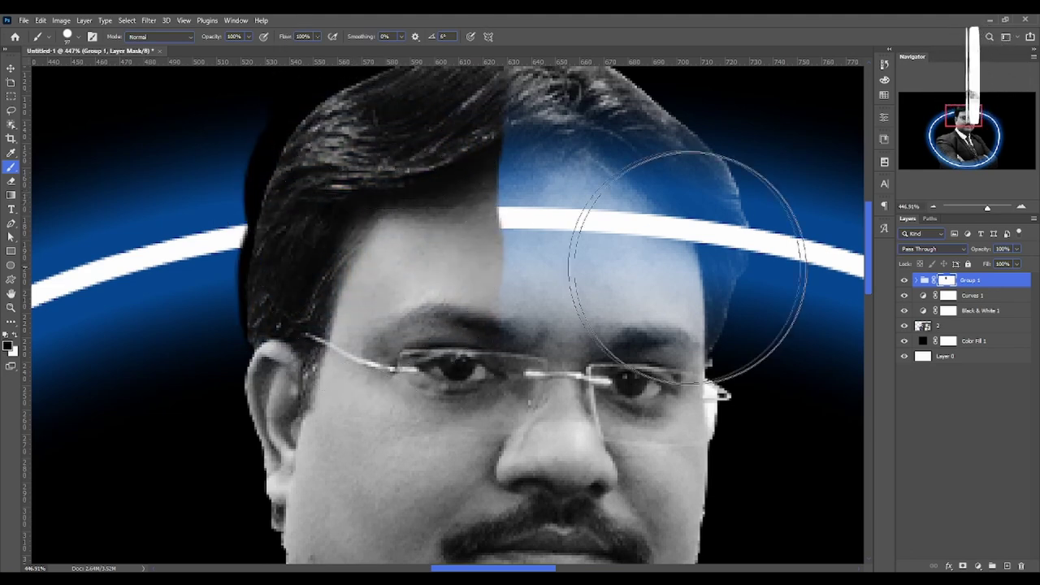
key("ctrl+z")
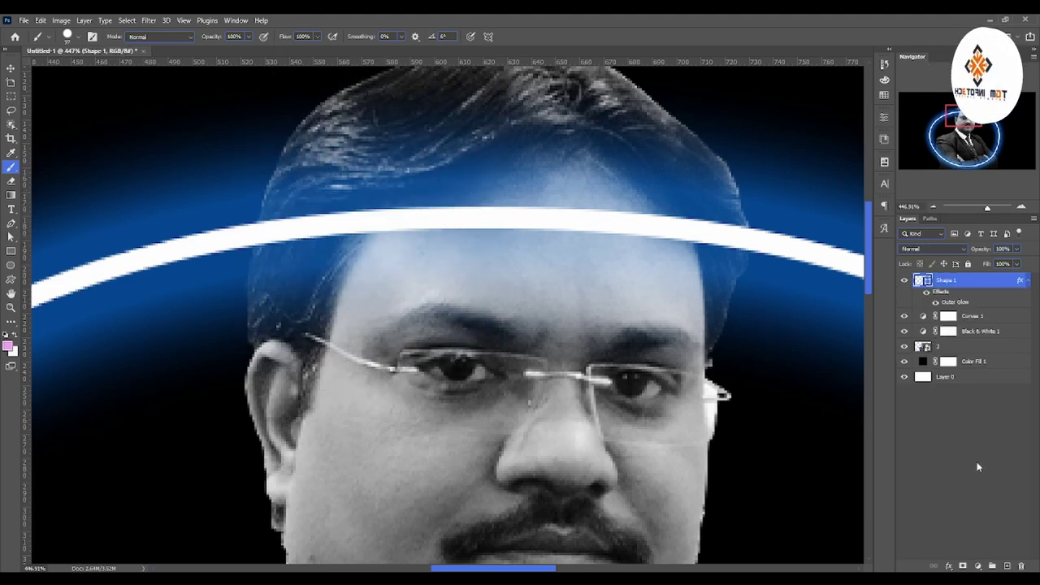
left_click(963, 565)
mouse_move(371, 139)
left_mouse_down()
mouse_move(429, 139)
mouse_move(386, 256)
mouse_move(371, 163)
mouse_move(464, 174)
mouse_move(564, 232)
mouse_move(624, 234)
mouse_move(645, 220)
left_mouse_up()
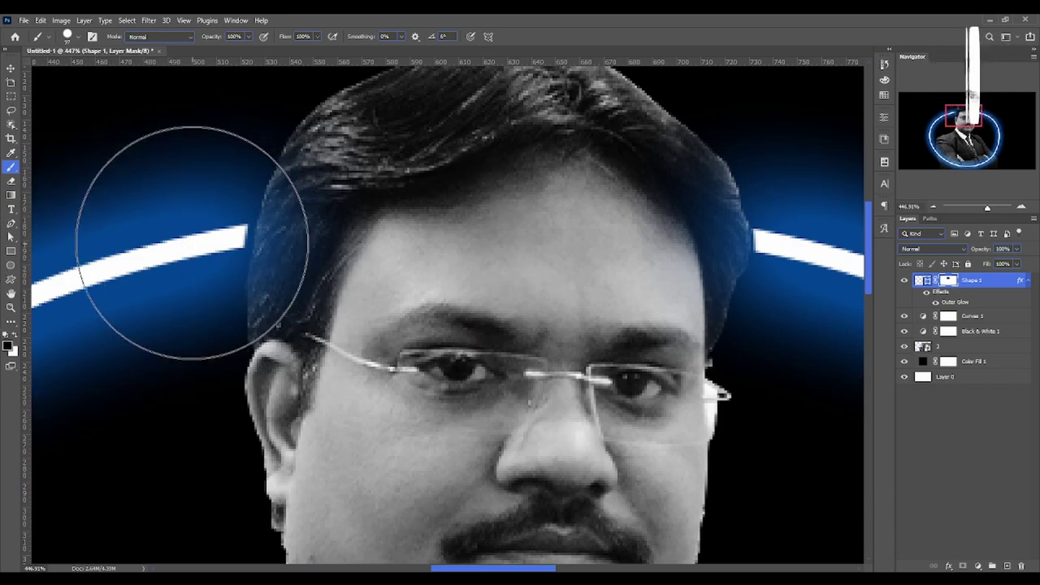
- Refine the mask with a small brush so the ring ends cleanly at the hair, then fit view
scroll(193, 252, "up", 1)
mouse_move(239, 241)
left_mouse_down()
mouse_move(214, 241)
mouse_move(243, 220)
left_mouse_up()
key("x")
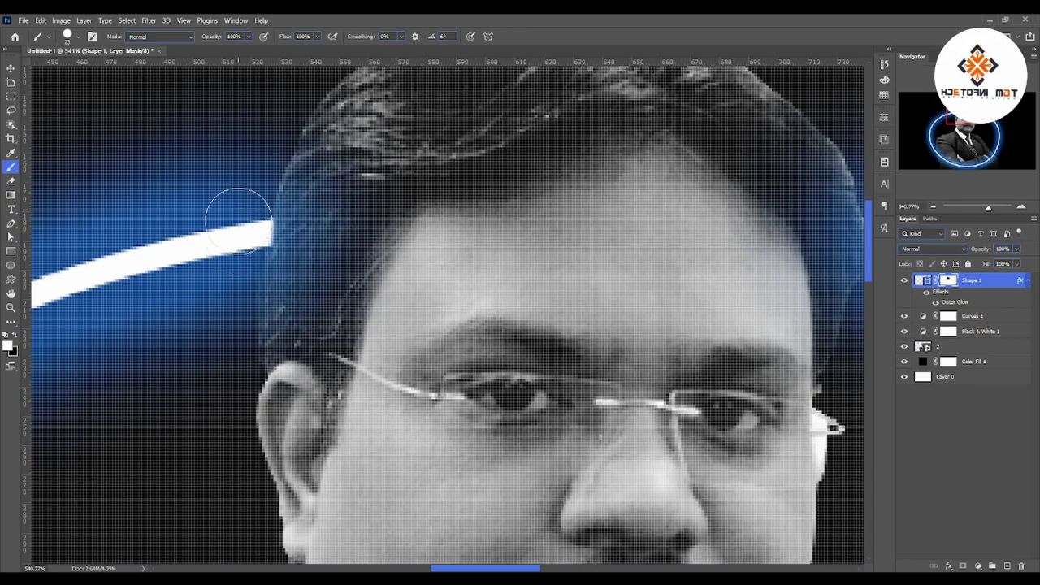
key("ctrl+z")
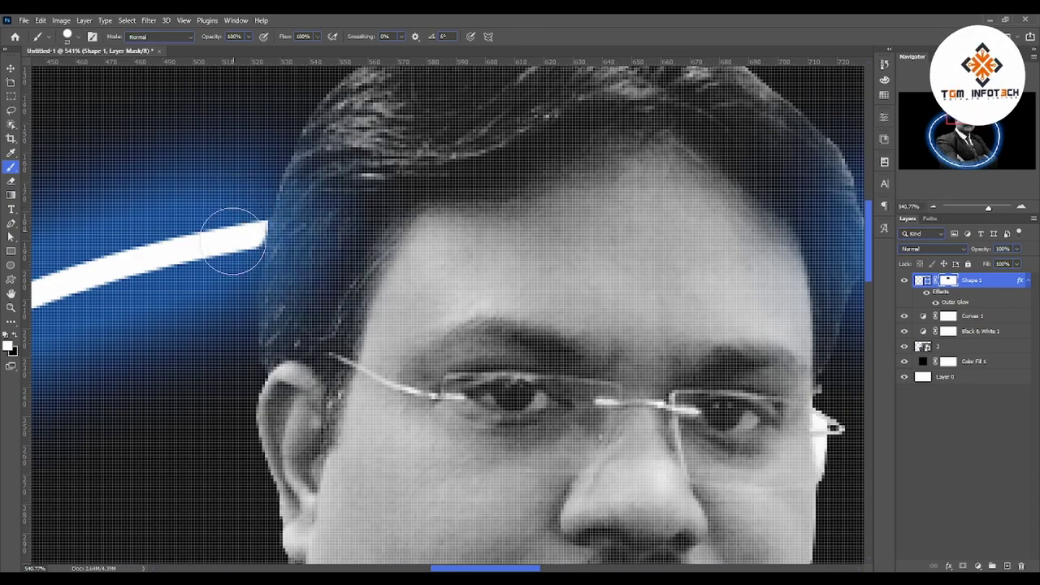
scroll(564, 260, "right", 5)
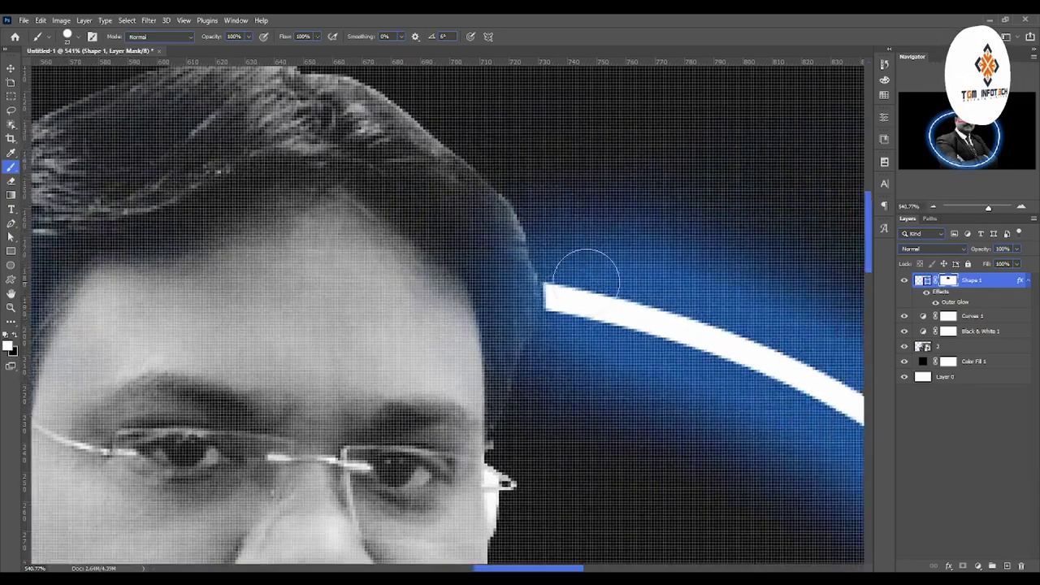
left_click_drag(572, 272, 576, 271)
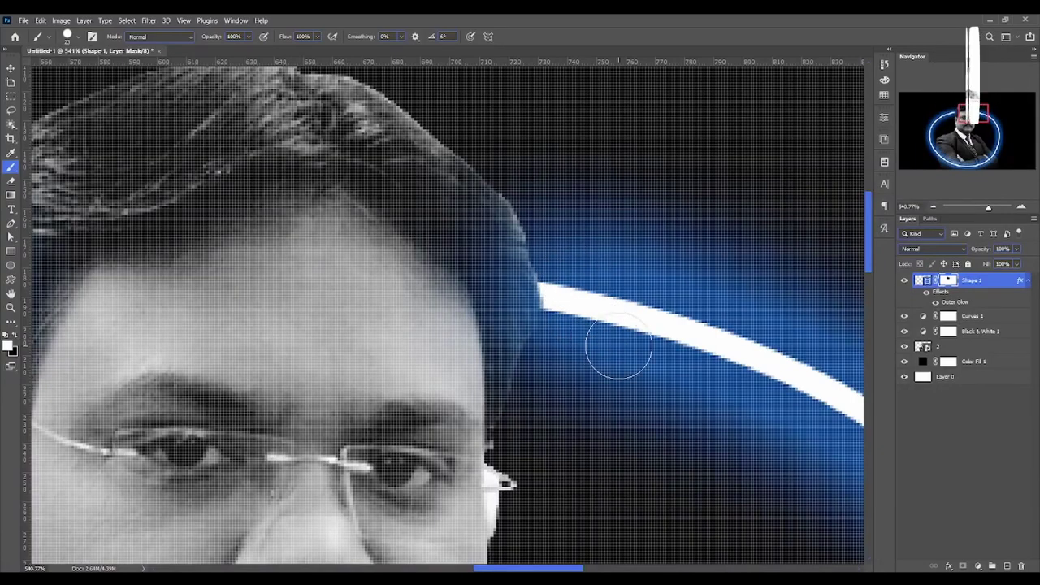
key("ctrl+0")
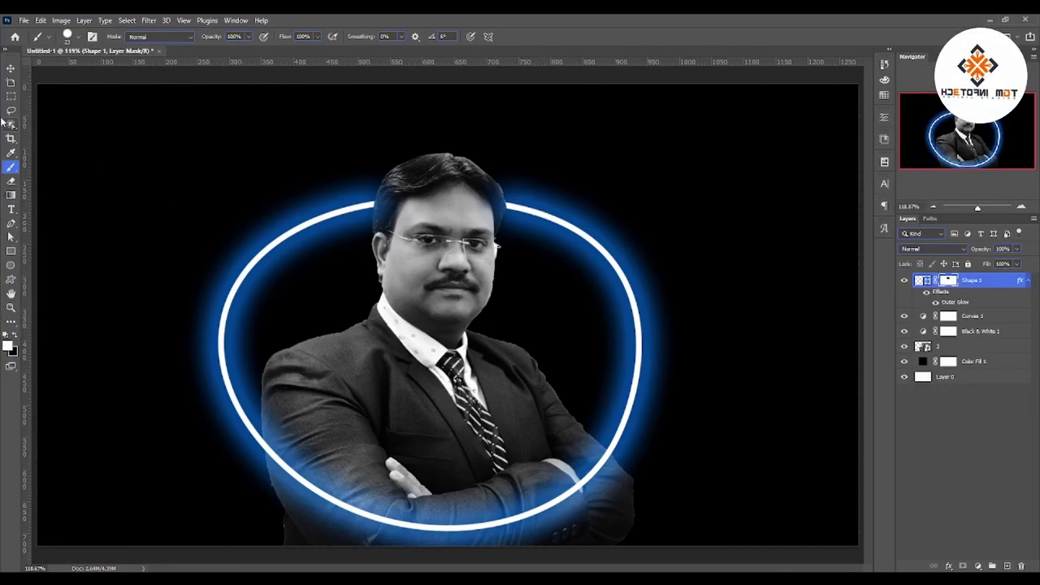
- Add a Brightness/Contrast layer above Curves 1 with brightness lowered to about -142
left_click(11, 69)
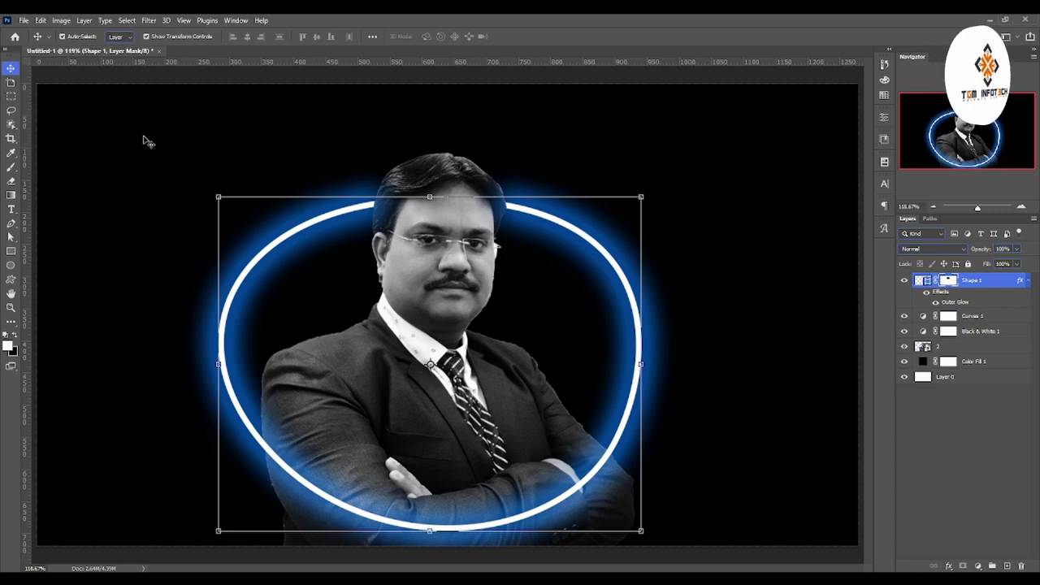
left_click(991, 348)
left_click(993, 316)
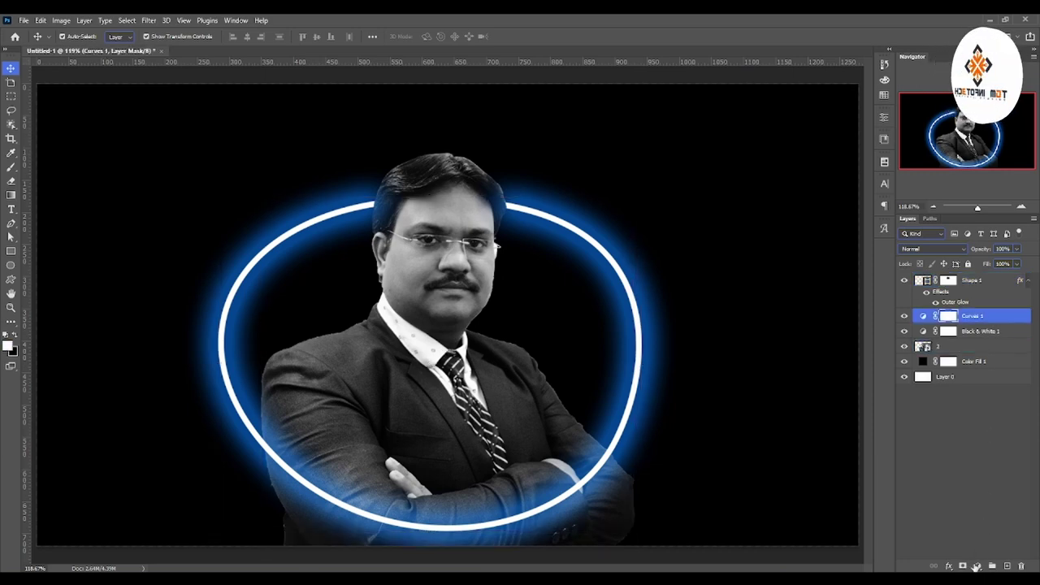
left_click(979, 566)
left_click(983, 408)
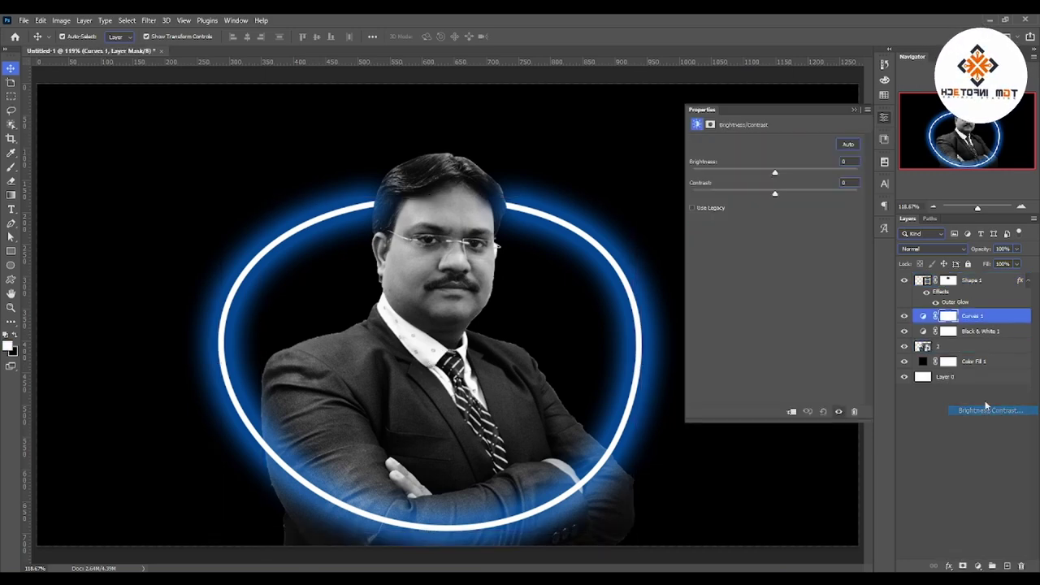
left_click_drag(775, 176, 697, 175)
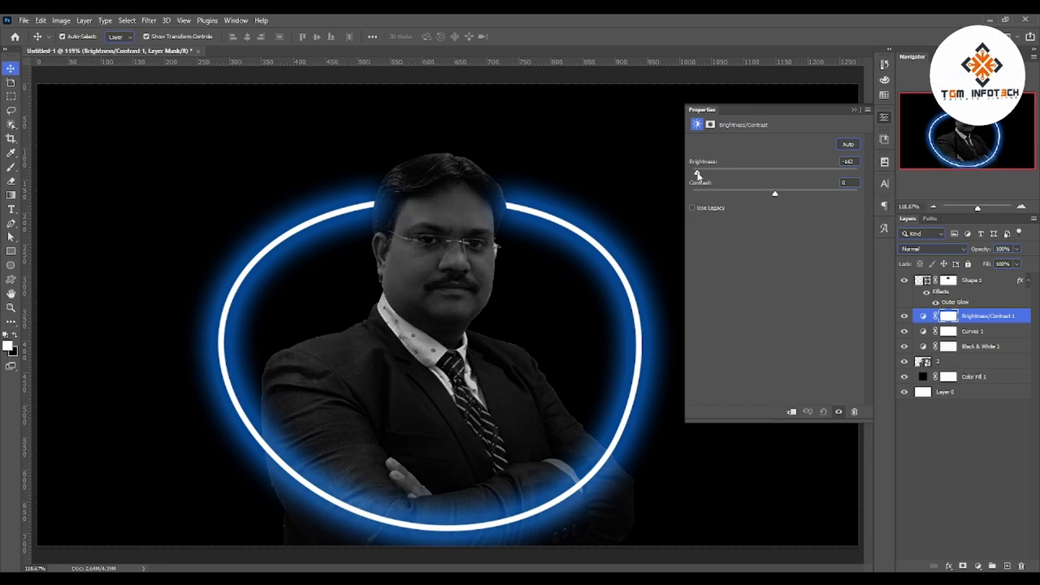
left_click(857, 110)
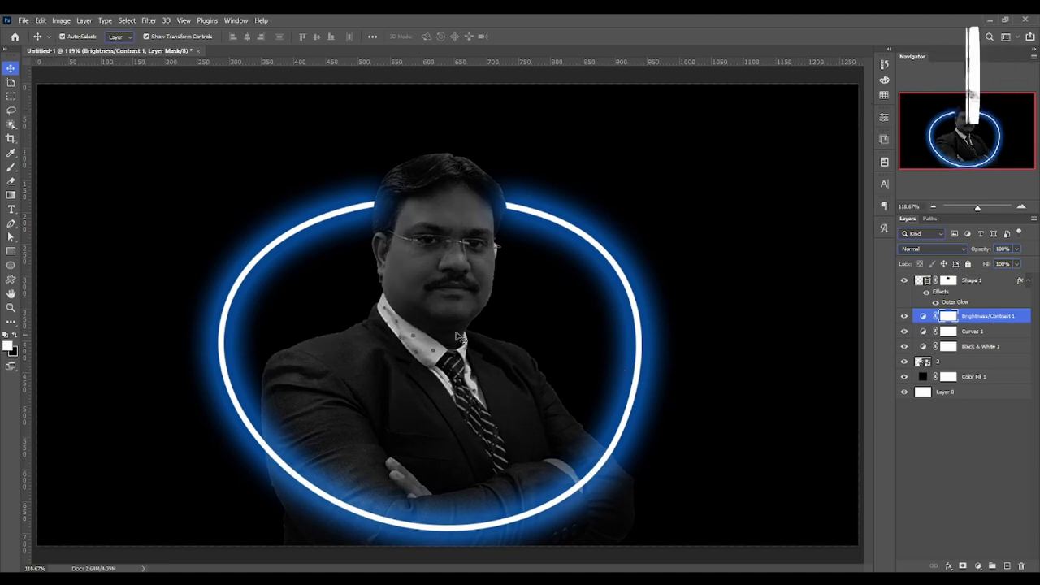
- Invert the Brightness/Contrast mask and set up a large 0%-hardness brush to paint the lower figure
left_click(11, 308)
left_click_drag(156, 320, 135, 235)
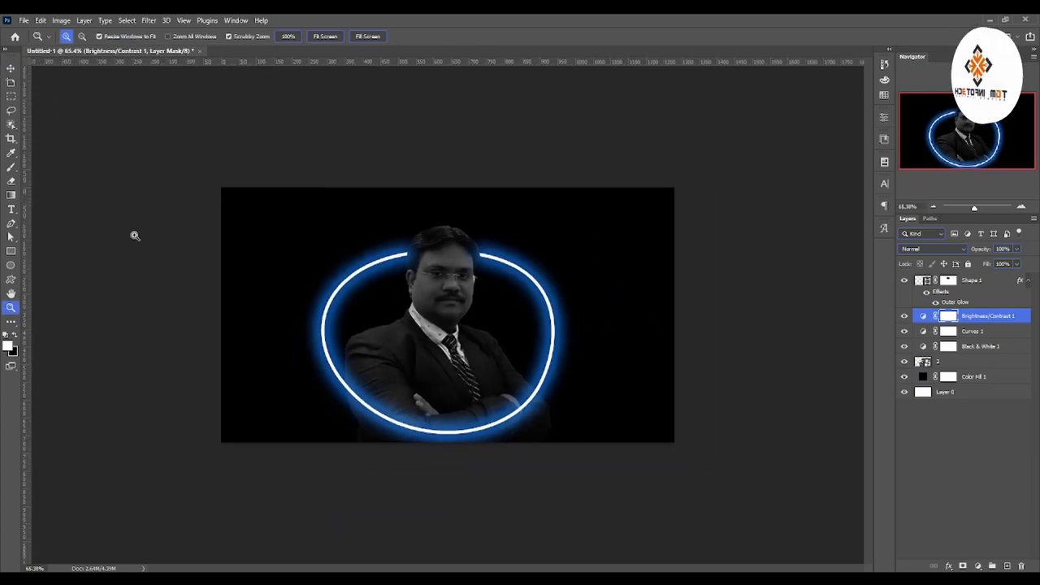
key("ctrl+i")
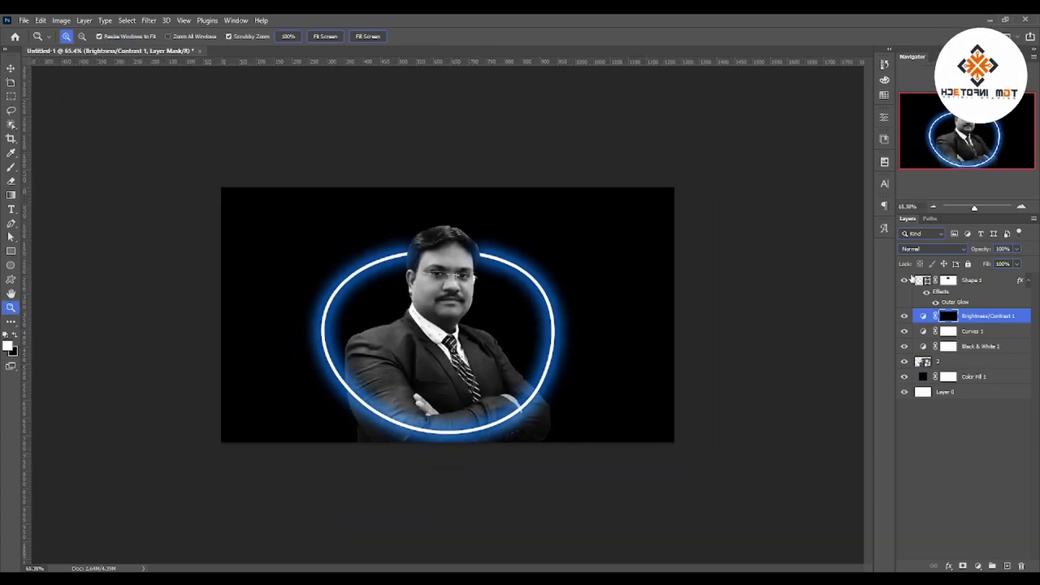
left_click(10, 167)
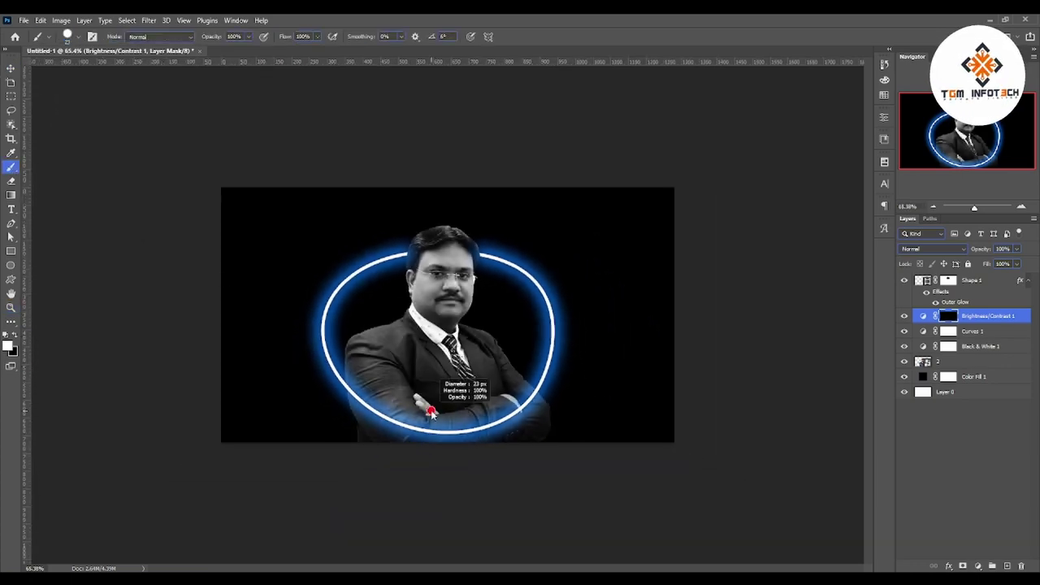
left_click_drag(471, 391, 569, 391)
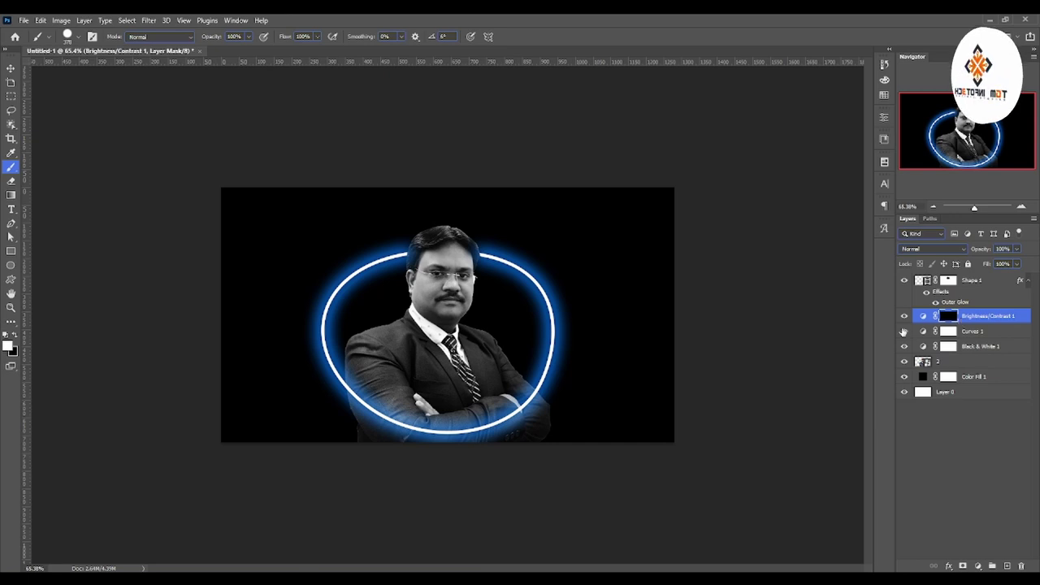
right_click(398, 102)
left_click_drag(363, 256, 355, 268)
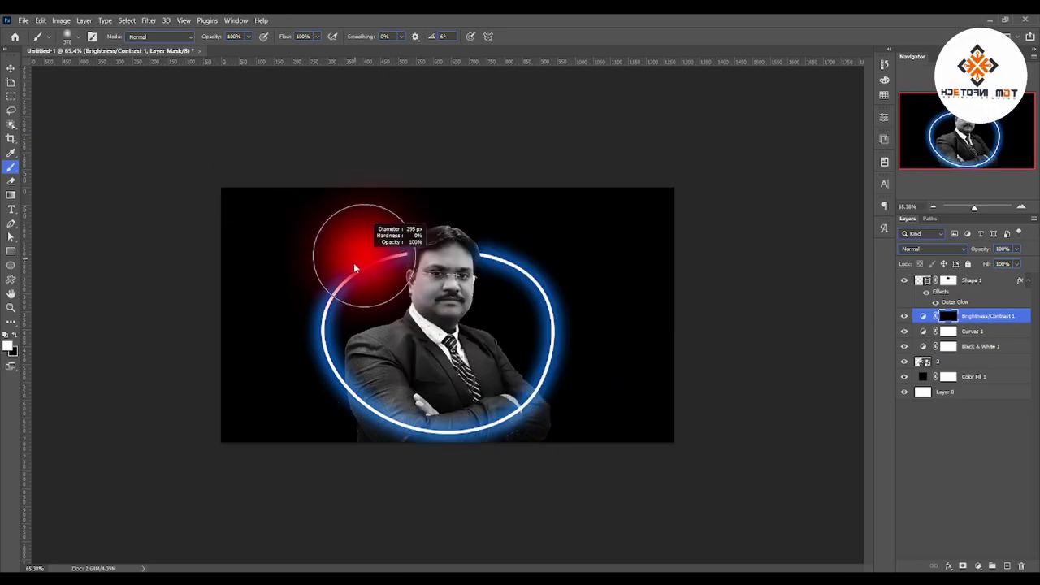
left_click_drag(371, 429, 381, 447)
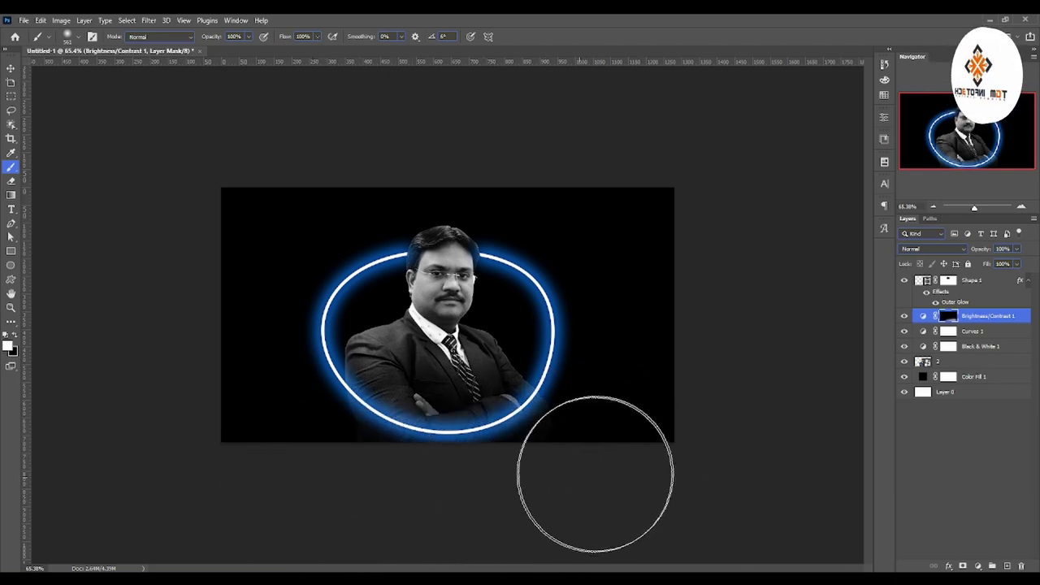
- Compare the image with and without the darkening, then view it at 100%
left_click(904, 315)
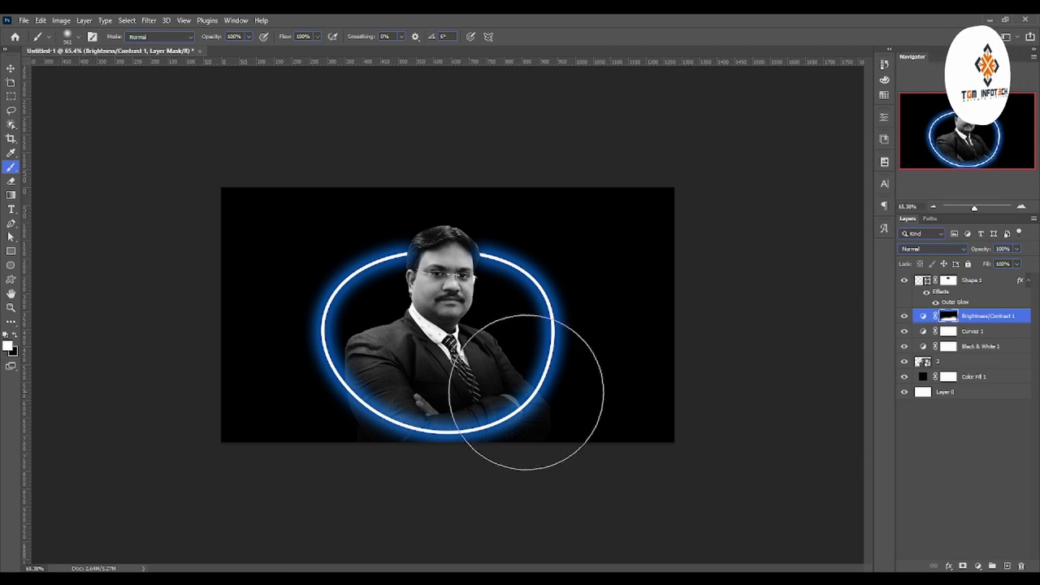
left_click(6, 308)
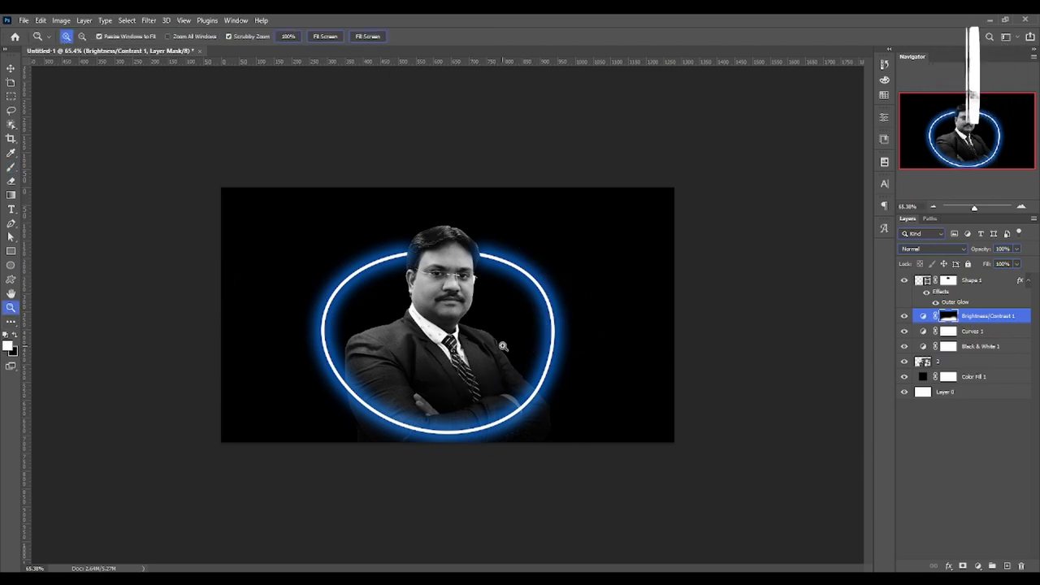
left_click_drag(504, 347, 526, 350)
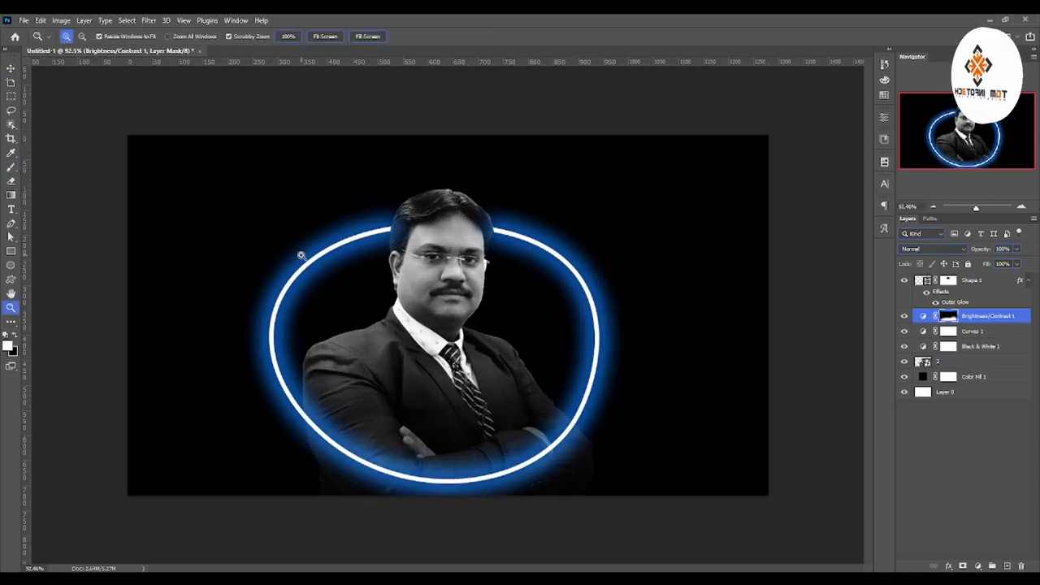
key("ctrl+1")
left_click(10, 68)
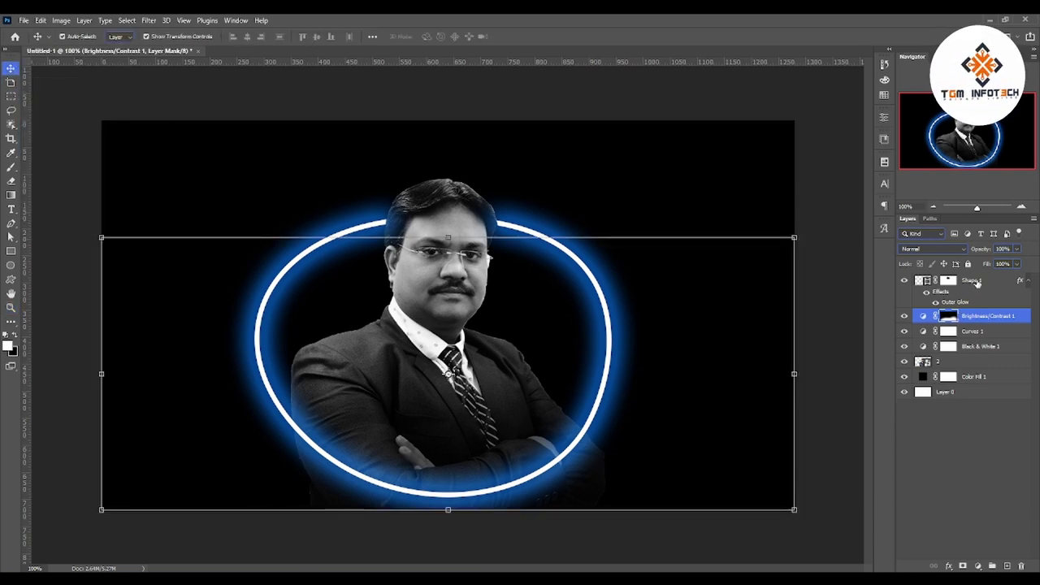
- Add a new empty layer above the Shape 1 ring layer
left_click(978, 281)
left_click(1006, 560)
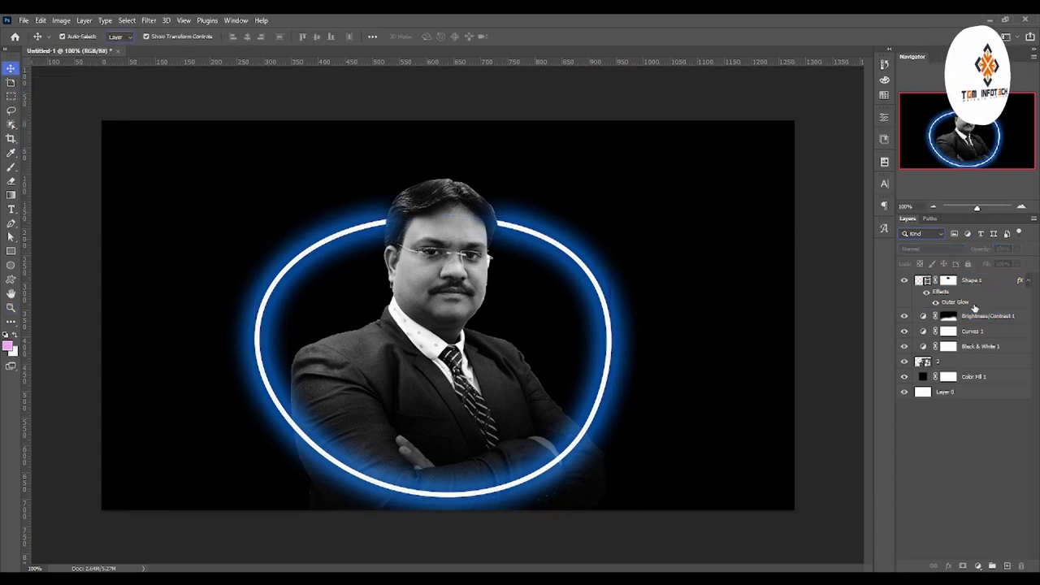
left_click(981, 282)
left_click(1006, 566)
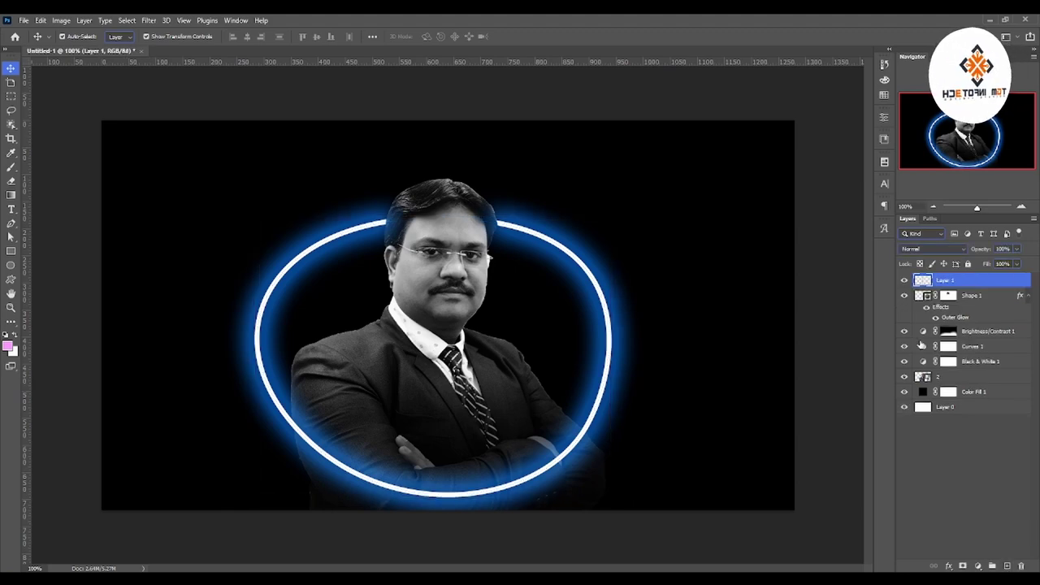
- Change the Shape 1 ring's Outer Glow colour to blue
double_click(953, 317)
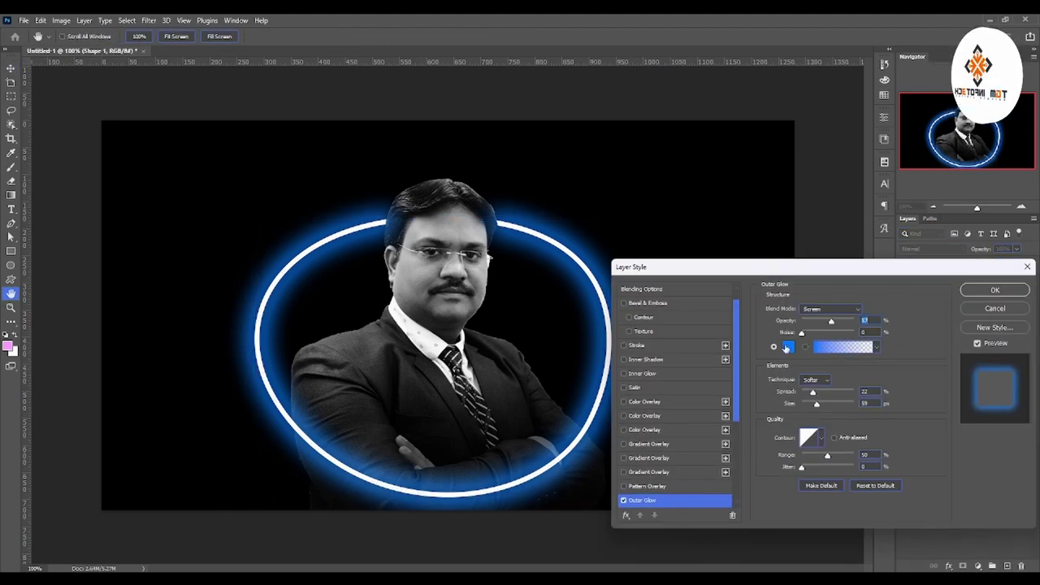
left_click(786, 348)
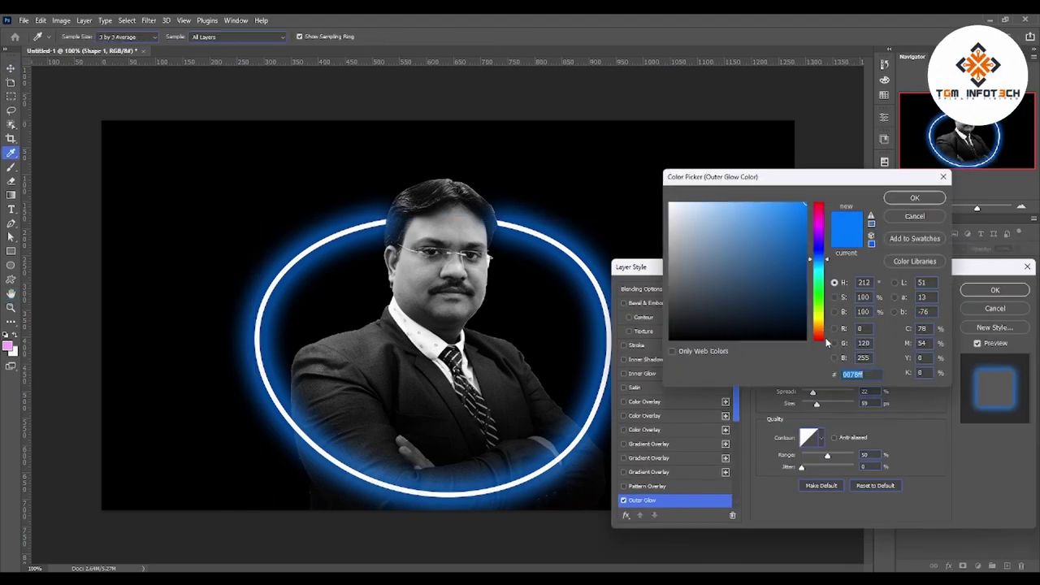
left_click(914, 197)
left_click(1020, 290)
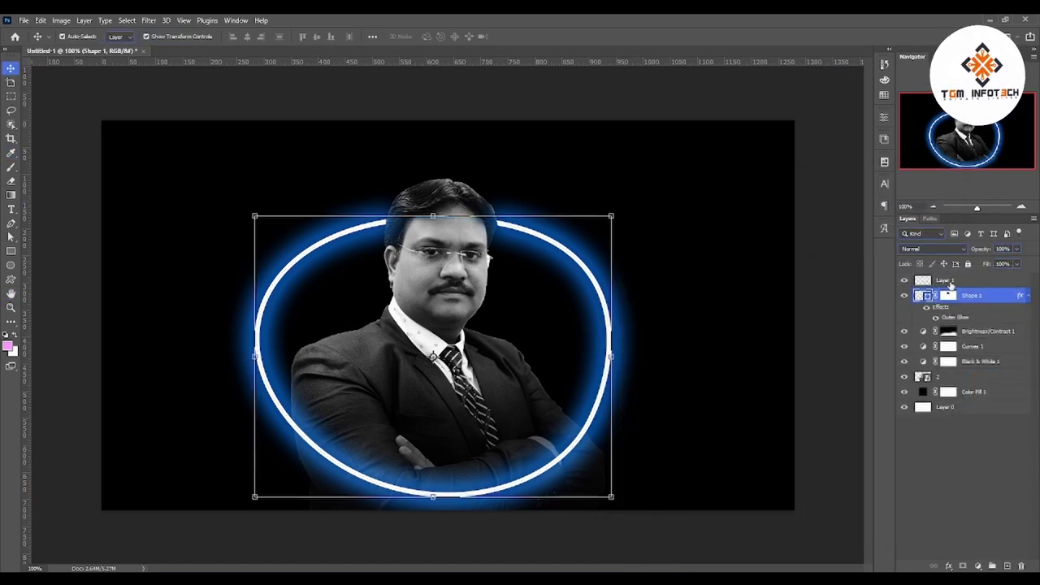
- Set up a large soft brush painting blue #0078ff on Layer 1 with lowered flow
left_click(945, 279)
left_click(8, 347)
type("0078ff")
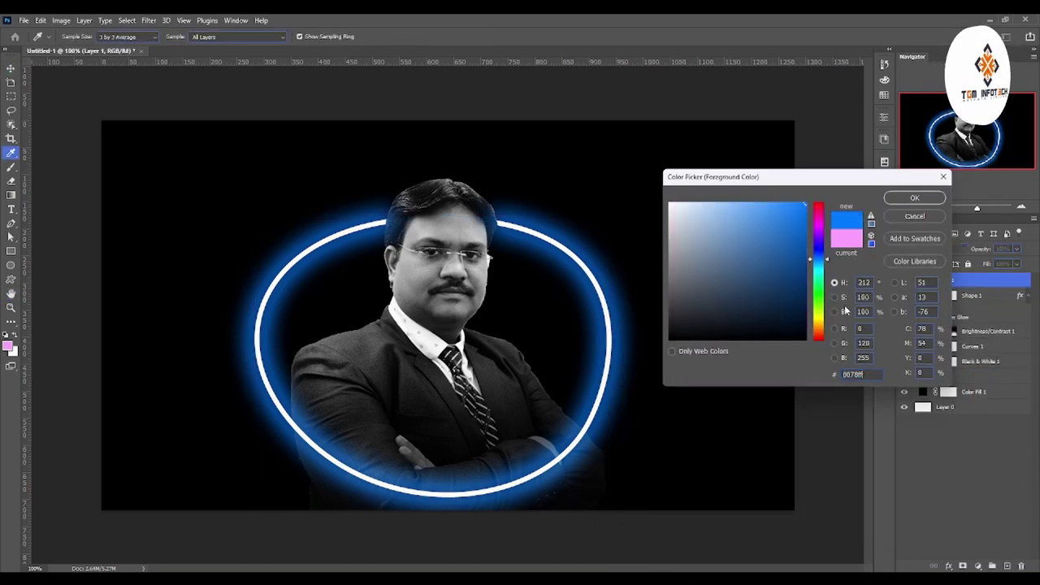
left_click(910, 198)
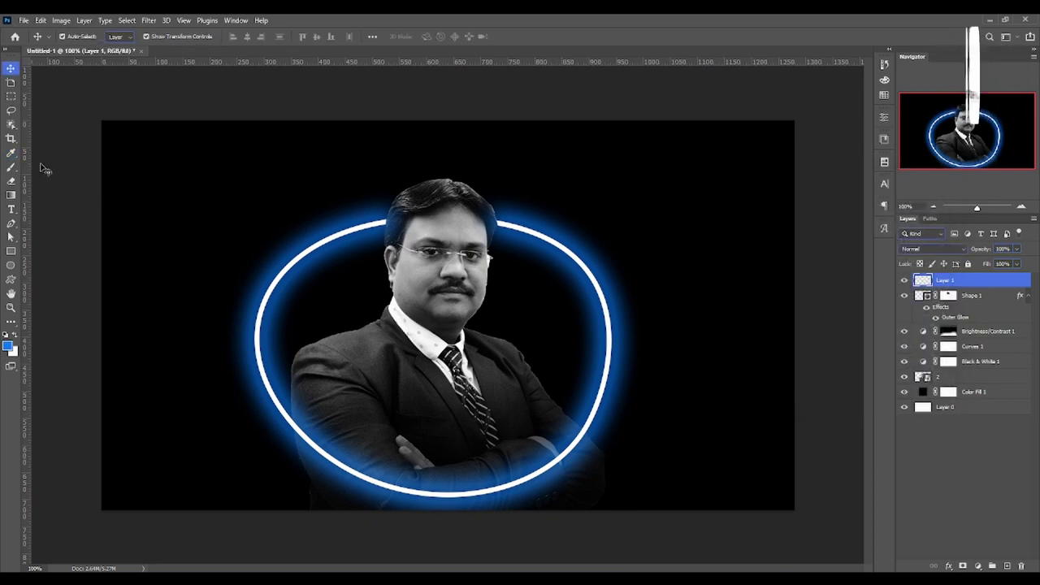
left_click(13, 166)
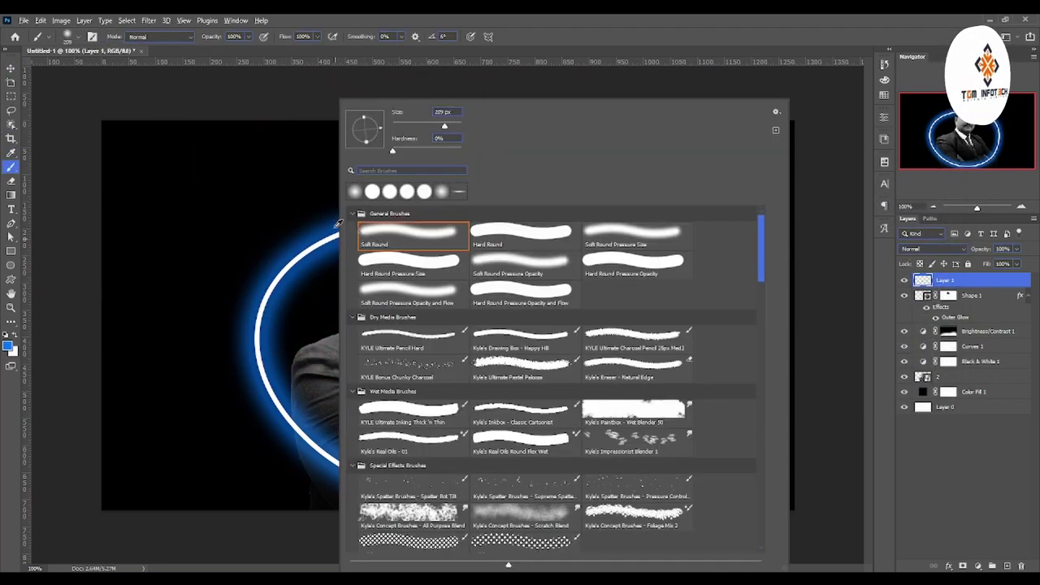
right_click(327, 225, "alt")
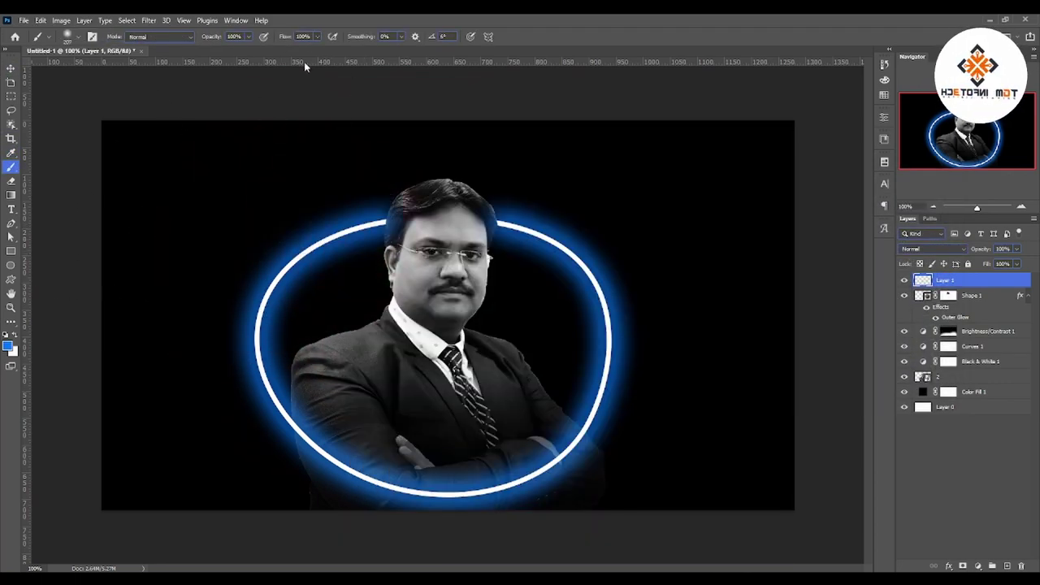
left_click(318, 36)
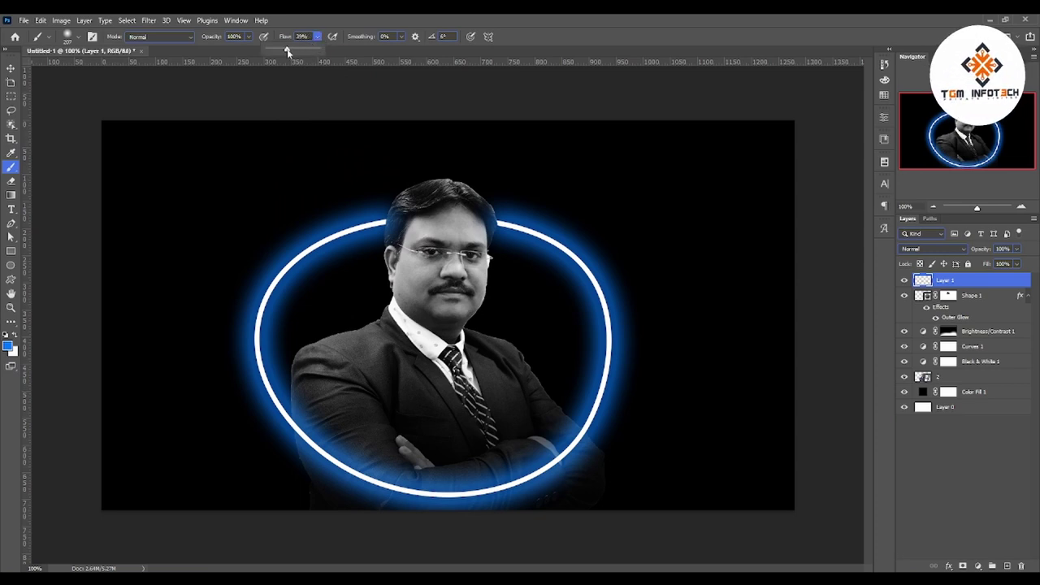
right_click(345, 240, "alt")
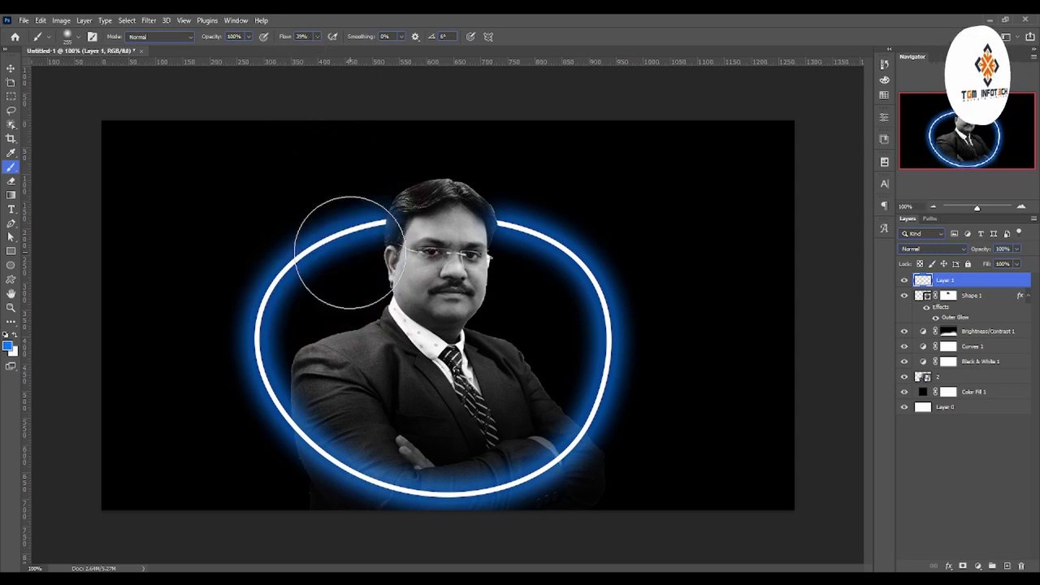
- Try a blue glow stroke over the ring's upper-left arc, then undo it
left_click_drag(348, 209, 290, 274)
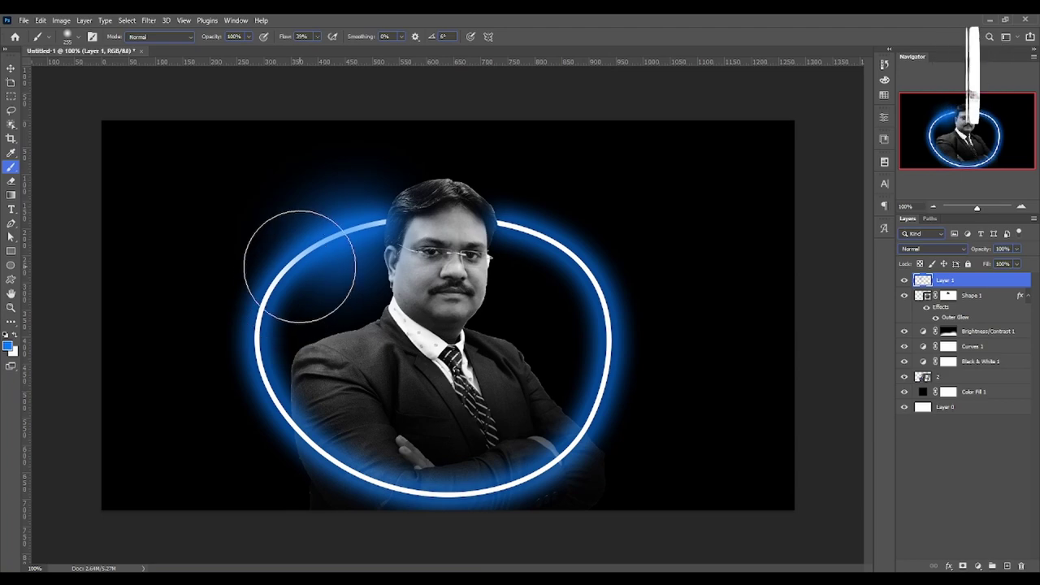
key("ctrl+z")
right_click(321, 222, "alt")
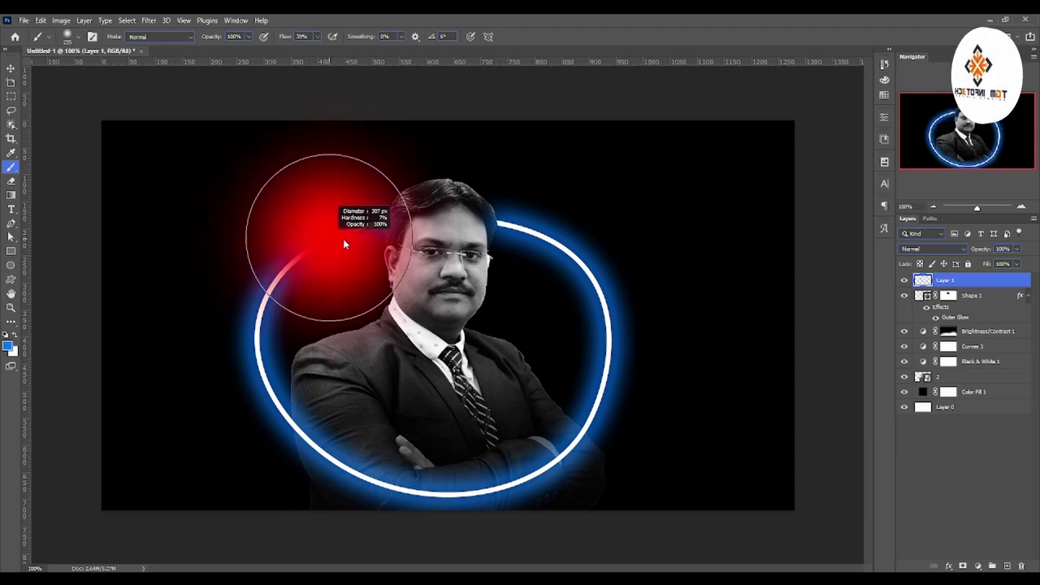
left_click(967, 320)
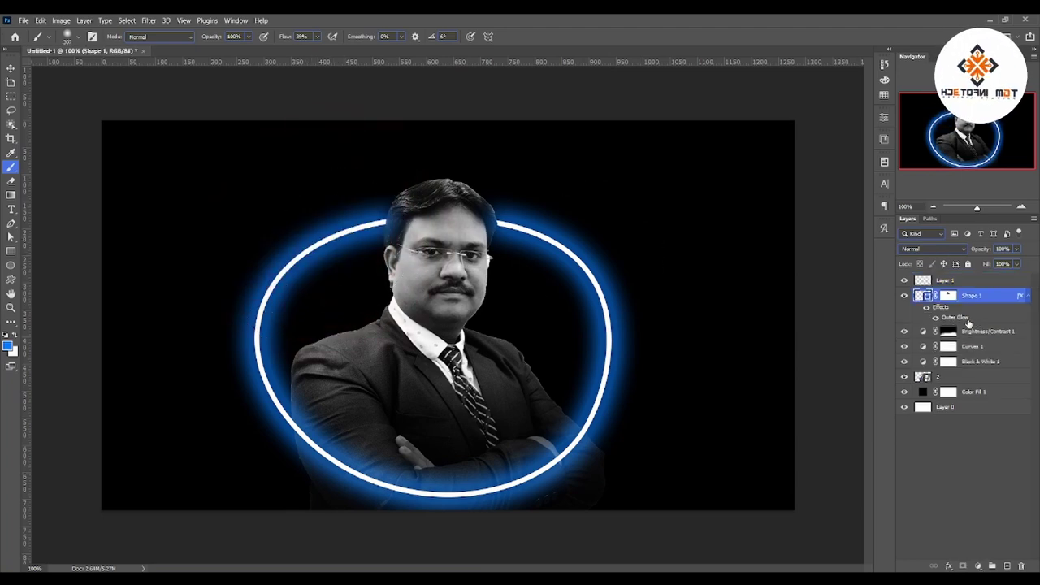
- Move Layer 1 below Shape 1 and paint blue glow along the ring's upper-left and right arcs
left_click_drag(979, 285, 990, 322)
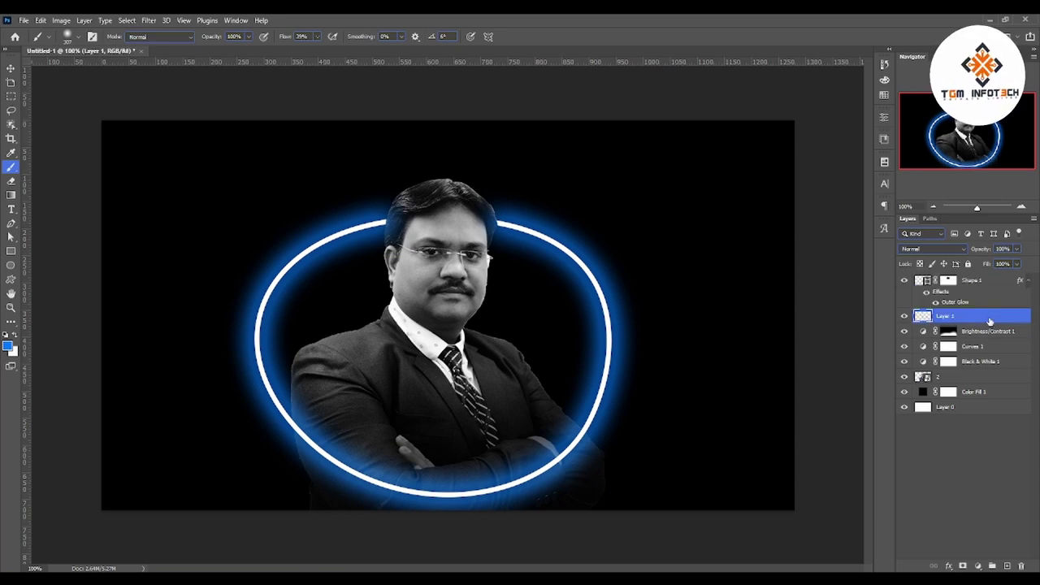
mouse_move(357, 245)
left_mouse_down()
mouse_move(283, 357)
mouse_move(309, 418)
mouse_move(360, 460)
mouse_move(458, 495)
mouse_move(563, 478)
mouse_move(601, 383)
mouse_move(608, 343)
mouse_move(545, 247)
left_mouse_up()
mouse_move(632, 383)
left_mouse_down()
mouse_move(606, 425)
mouse_move(568, 448)
mouse_move(561, 471)
left_mouse_up()
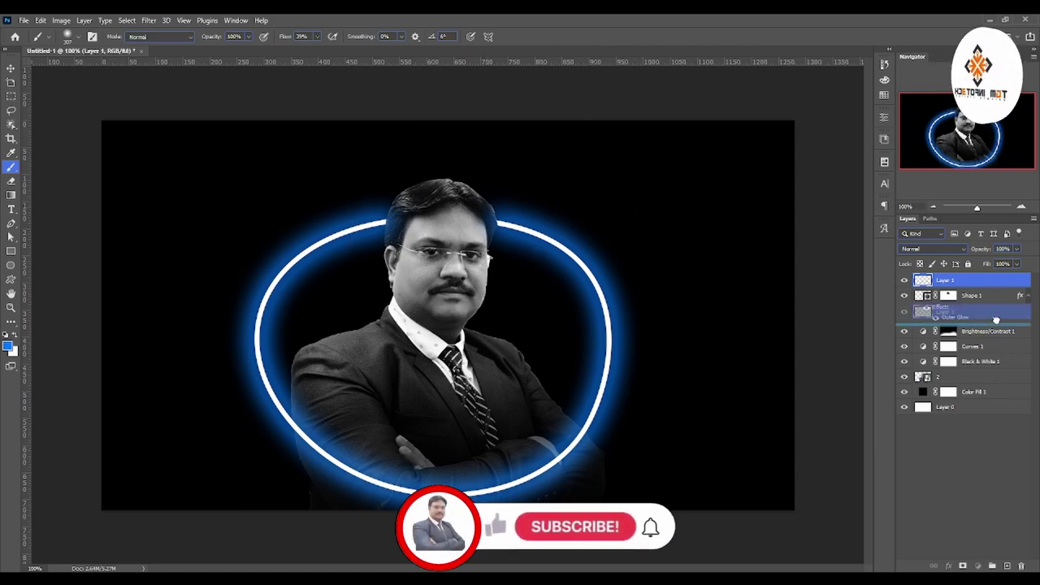
left_click(317, 37)
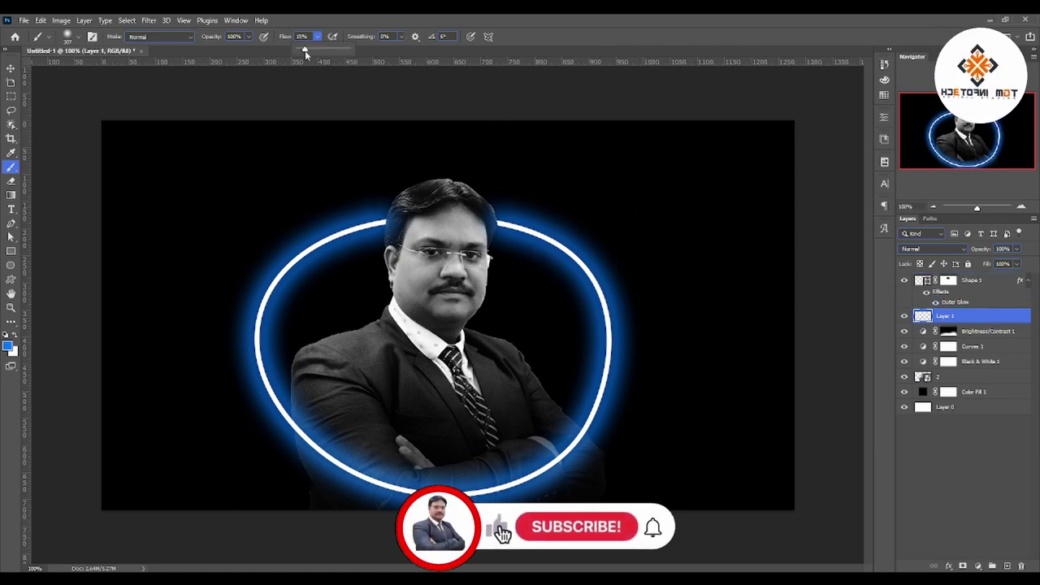
- Set the brush flow to 20%
left_click(304, 39)
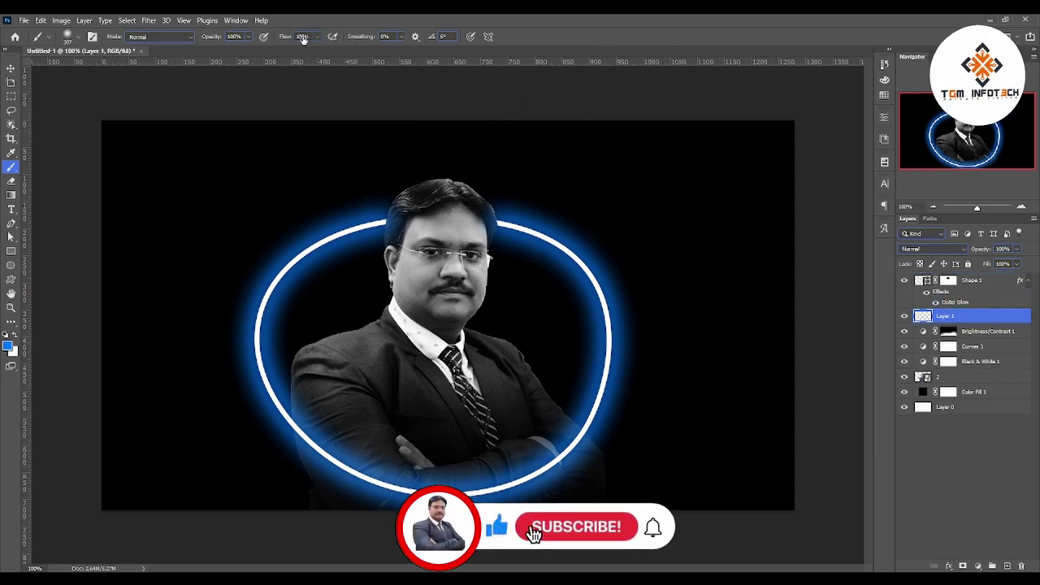
type("20")
key("Return")
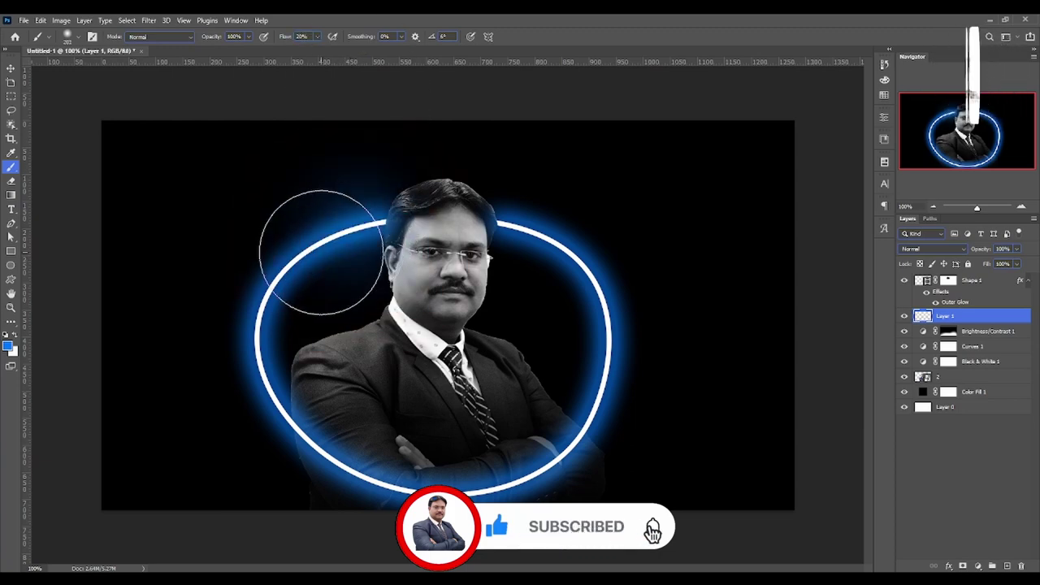
- Paint soft blue glow around the ring's upper-left and copy the ring's mask onto Layer 1
left_click_drag(314, 220, 298, 255)
mouse_move(314, 209)
left_mouse_down()
mouse_move(255, 325)
mouse_move(302, 458)
mouse_move(488, 488)
mouse_move(603, 404)
mouse_move(569, 244)
mouse_move(503, 227)
left_mouse_up()
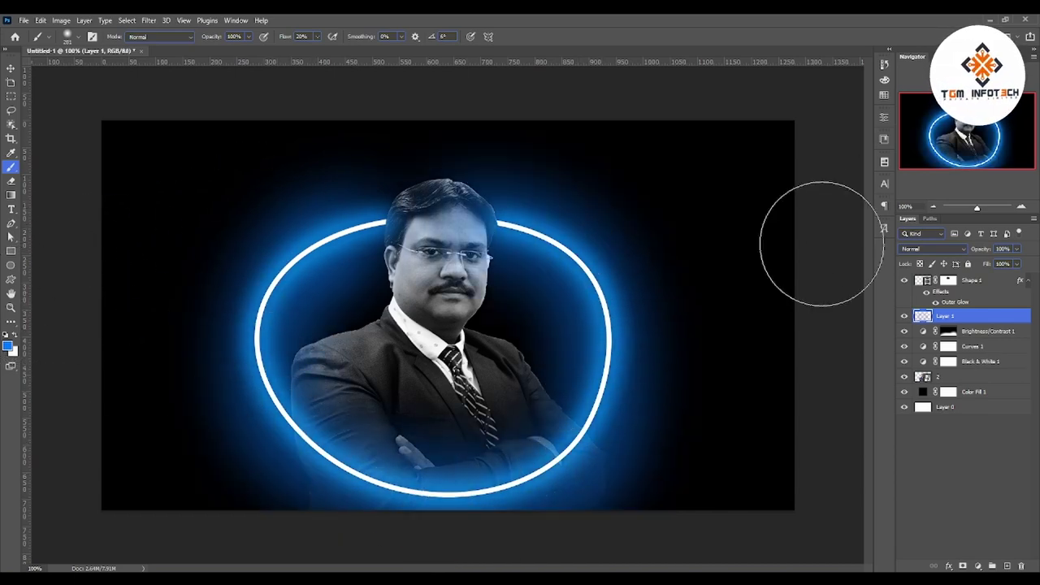
left_click_drag(949, 280, 949, 316)
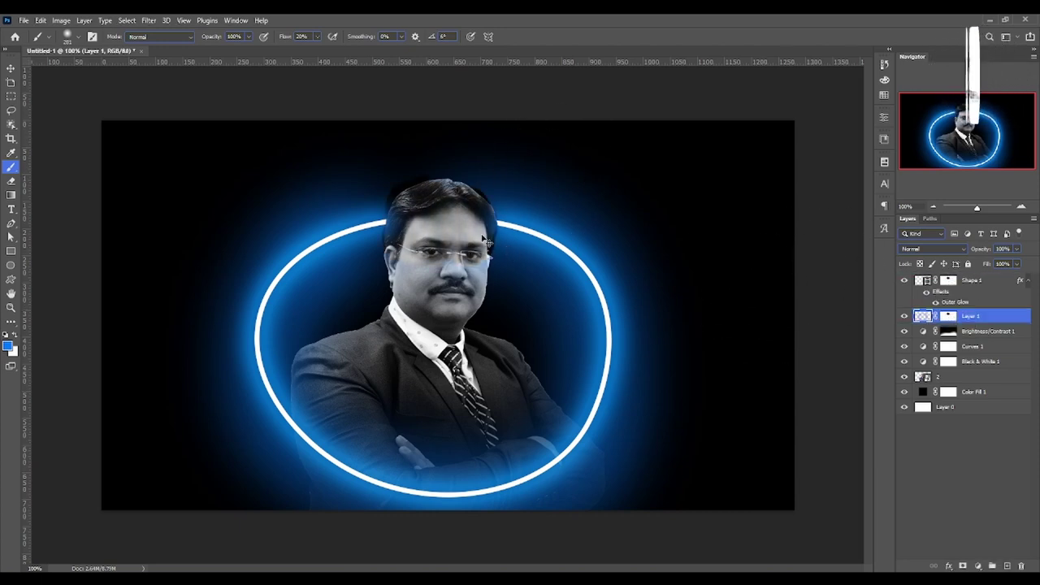
- Replace the copied mask with a fresh Layer 1 mask painted black over the face and hair
key("ctrl+z")
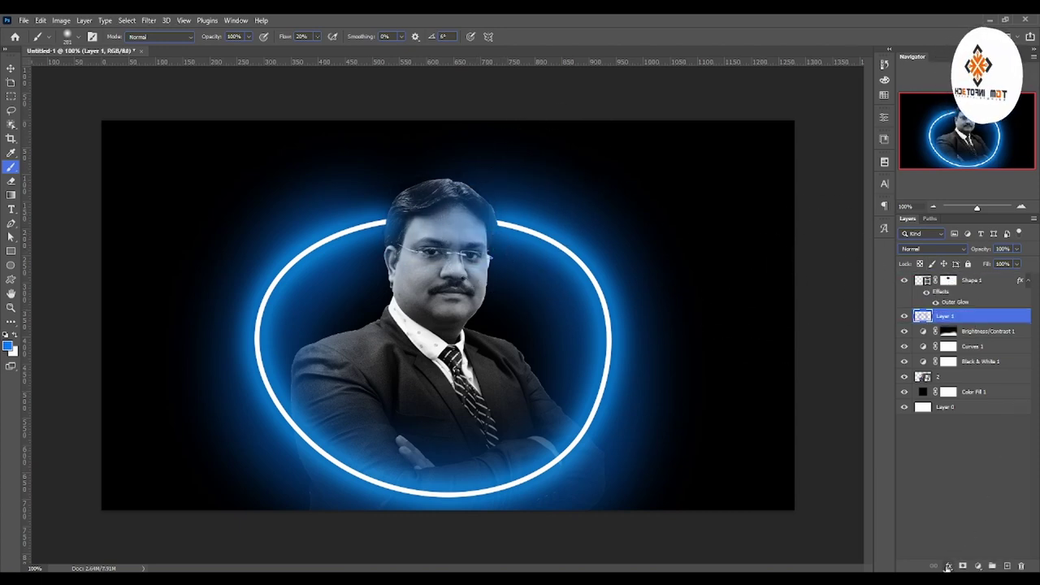
left_click(962, 567)
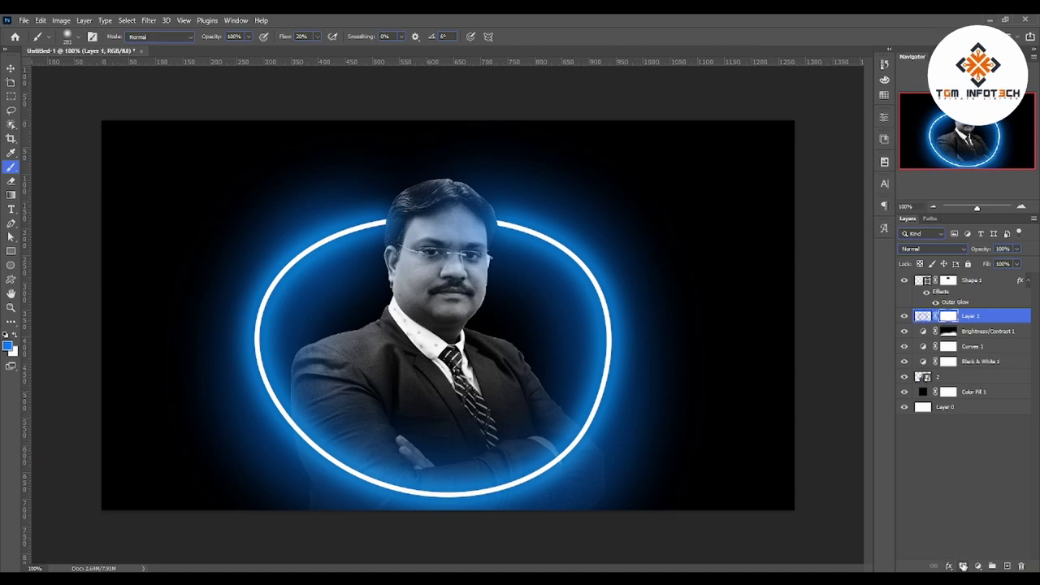
right_click(426, 178)
key("Escape")
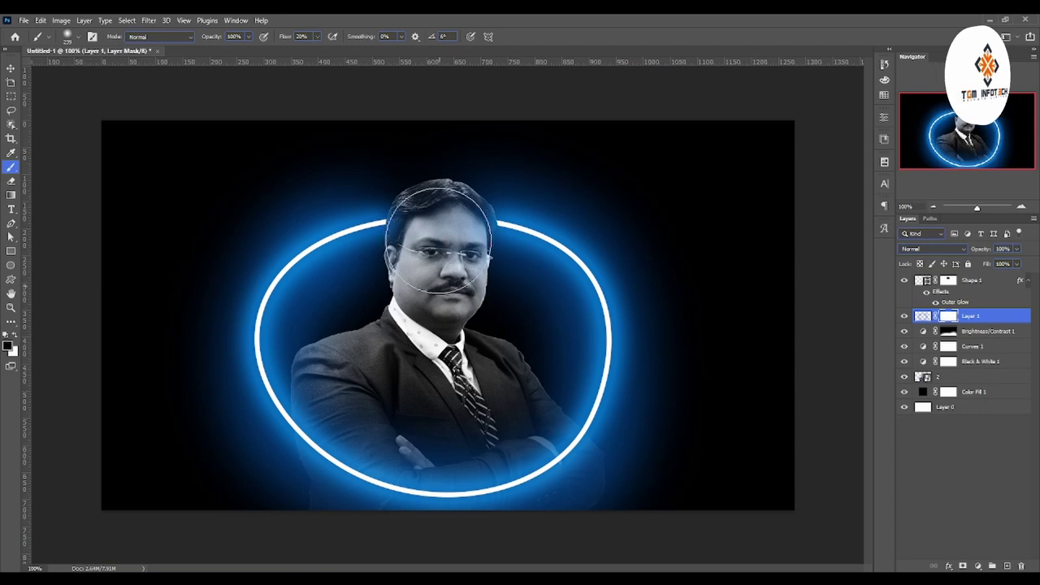
left_click_drag(418, 174, 437, 371)
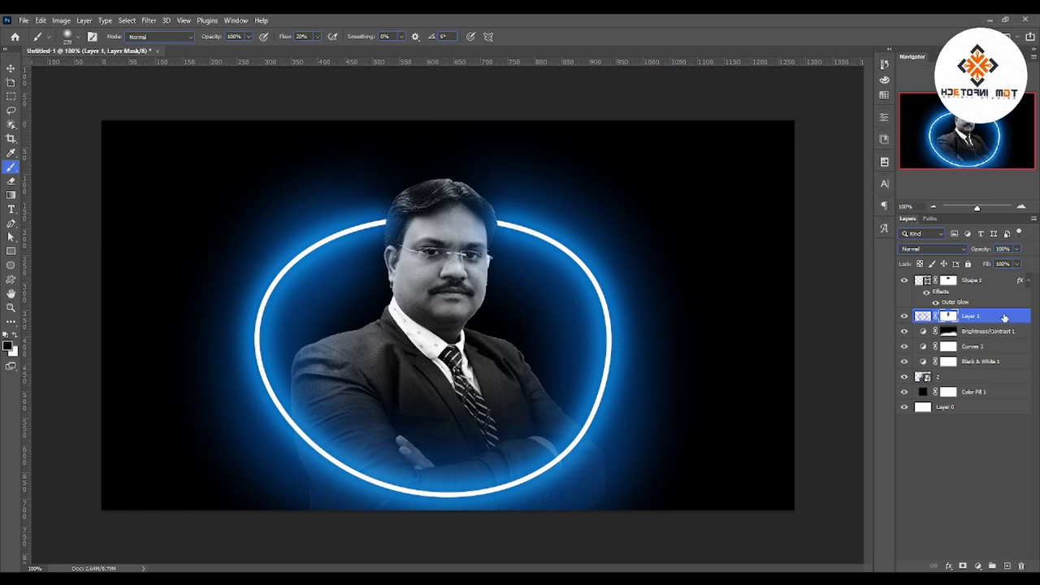
- Try lowering Layer 1's opacity and set its blend mode to Screen
left_click(1017, 250)
left_click_drag(1016, 262, 1034, 256)
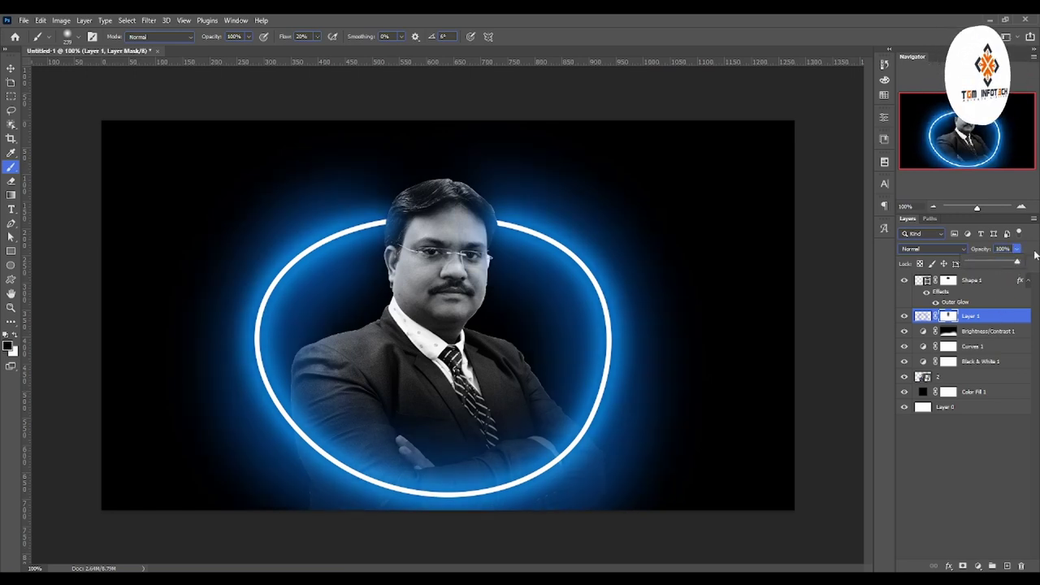
left_click(926, 249)
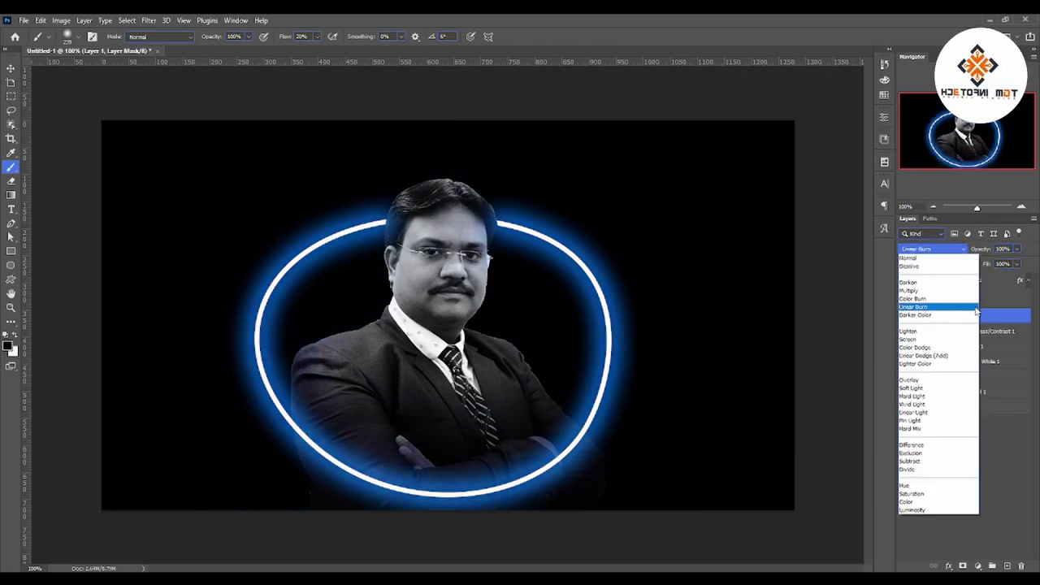
left_click(936, 340)
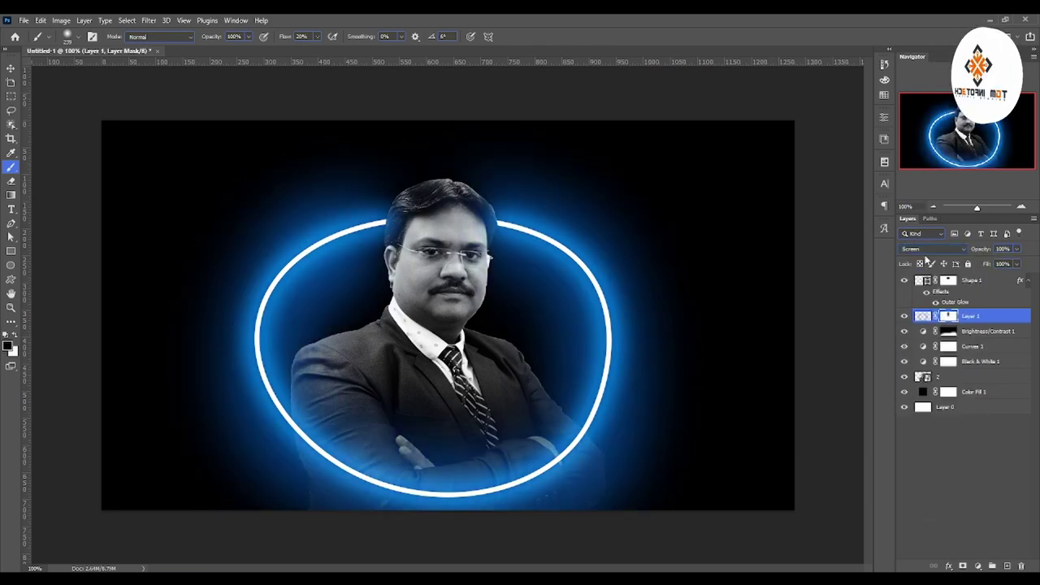
- Duplicate the glow layer, compare the copy on and off, then delete Layer 1 copy
key("ctrl+j")
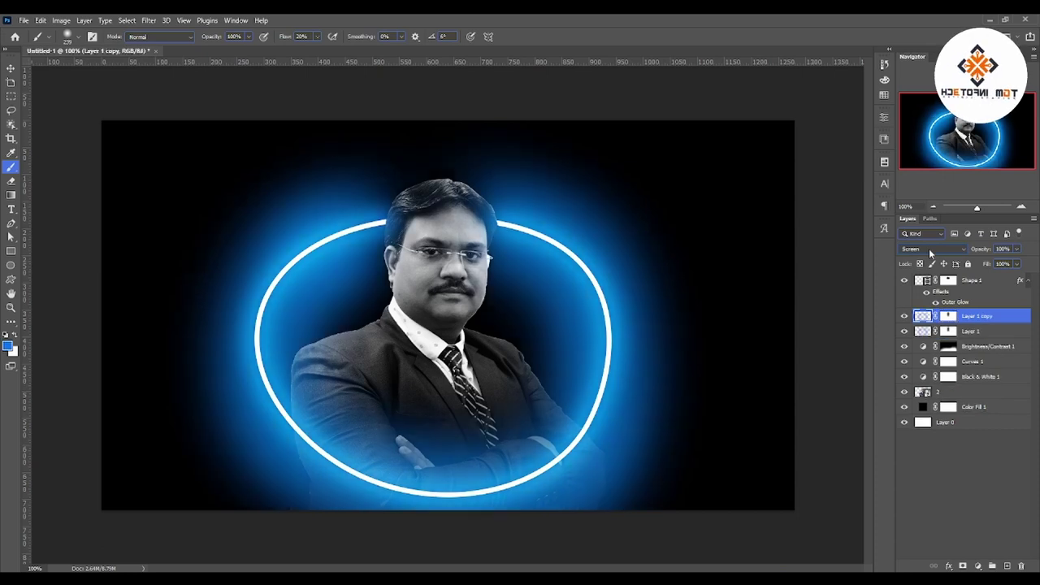
left_click(986, 332)
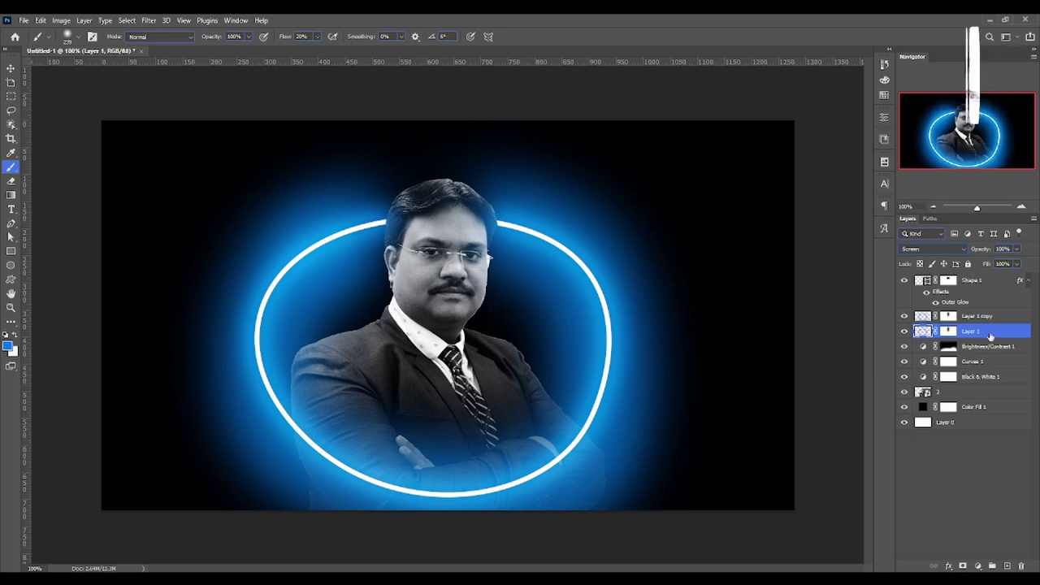
left_click(977, 316)
left_click(933, 248)
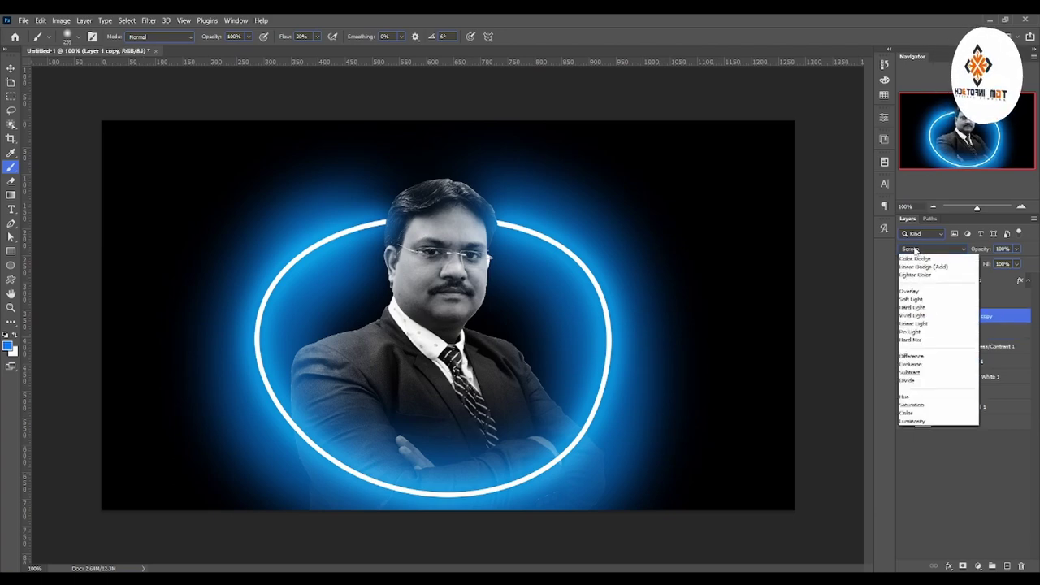
left_click(904, 317)
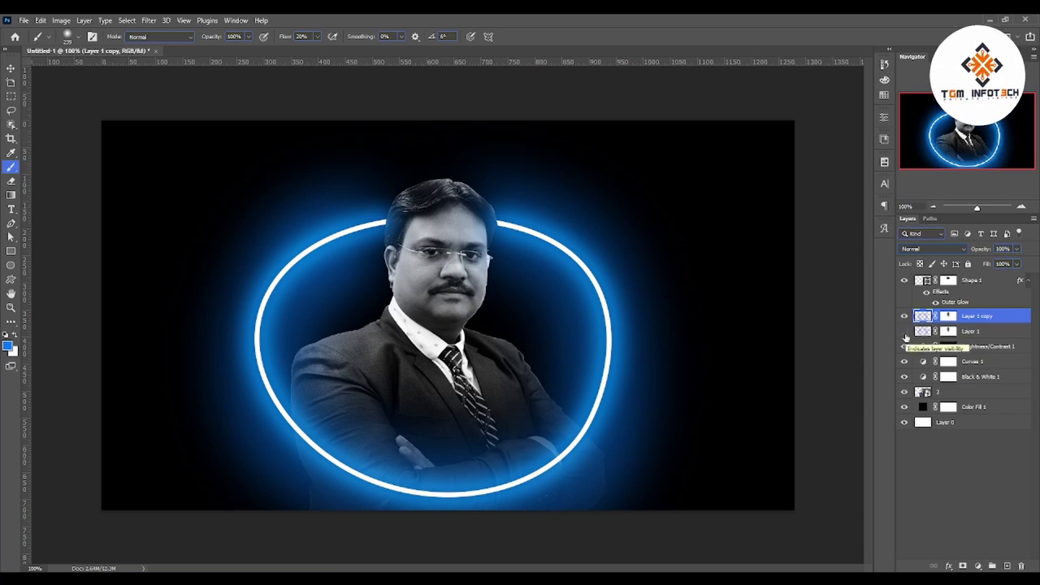
left_click(904, 319)
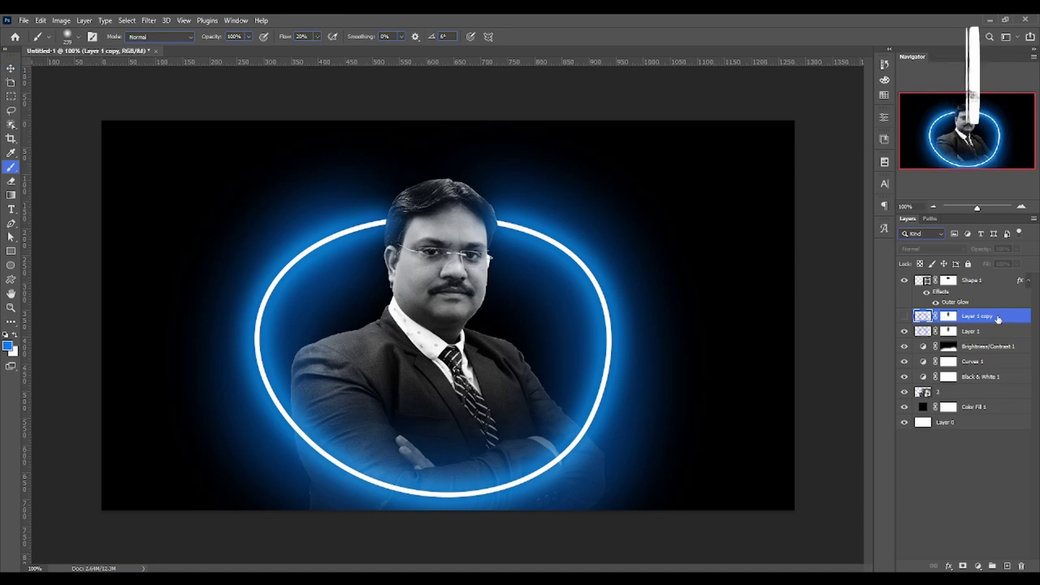
key("Delete")
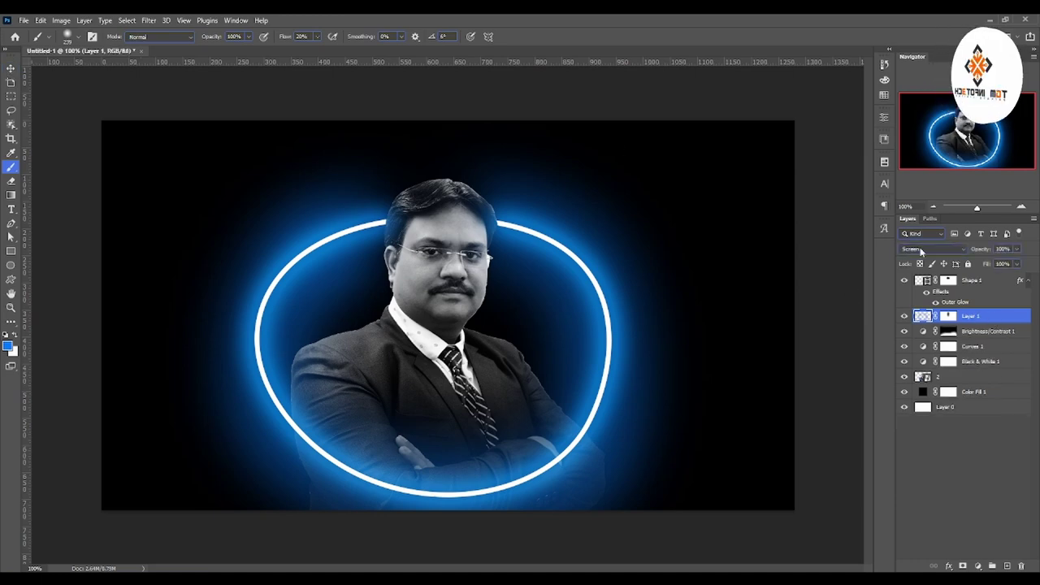
- Reapply the Screen blend mode to Layer 1
left_click(926, 250)
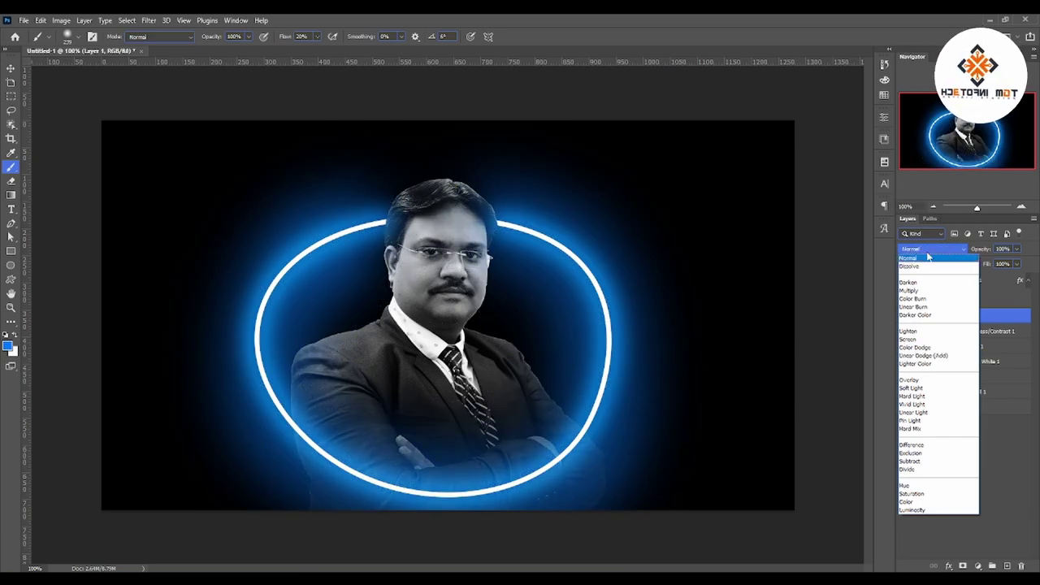
key("Escape")
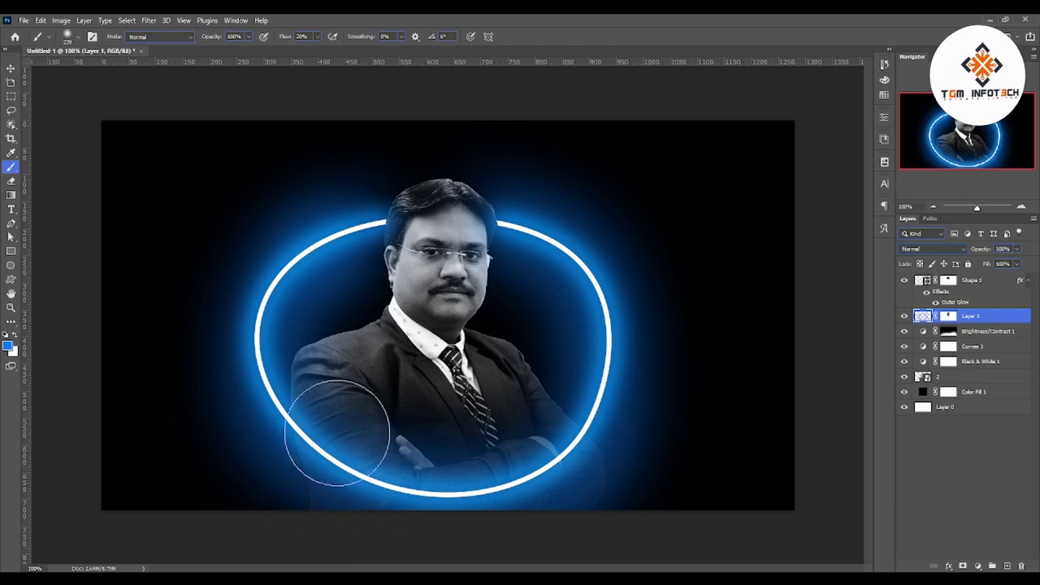
left_click(930, 249)
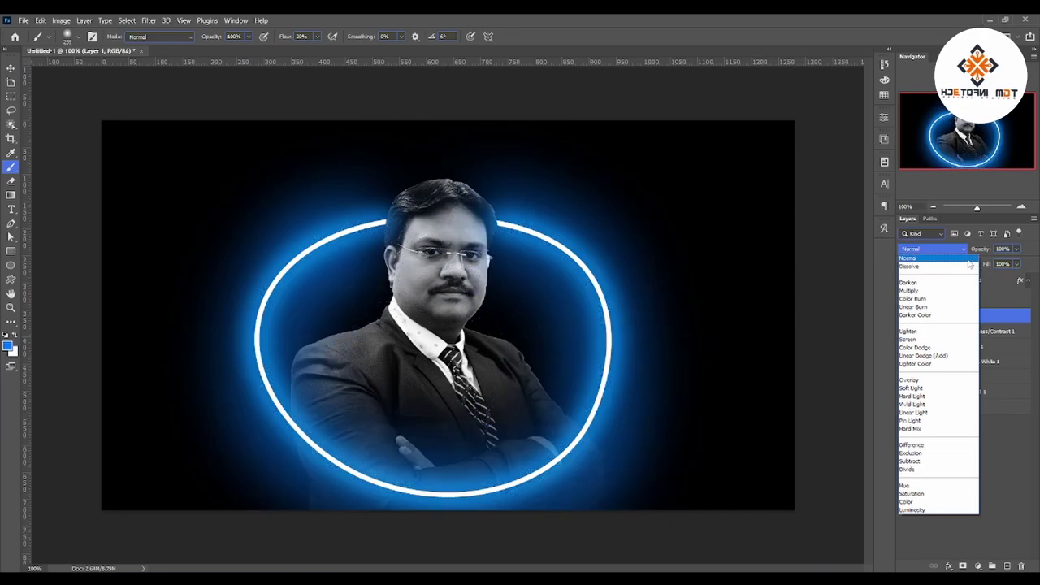
left_click(978, 340)
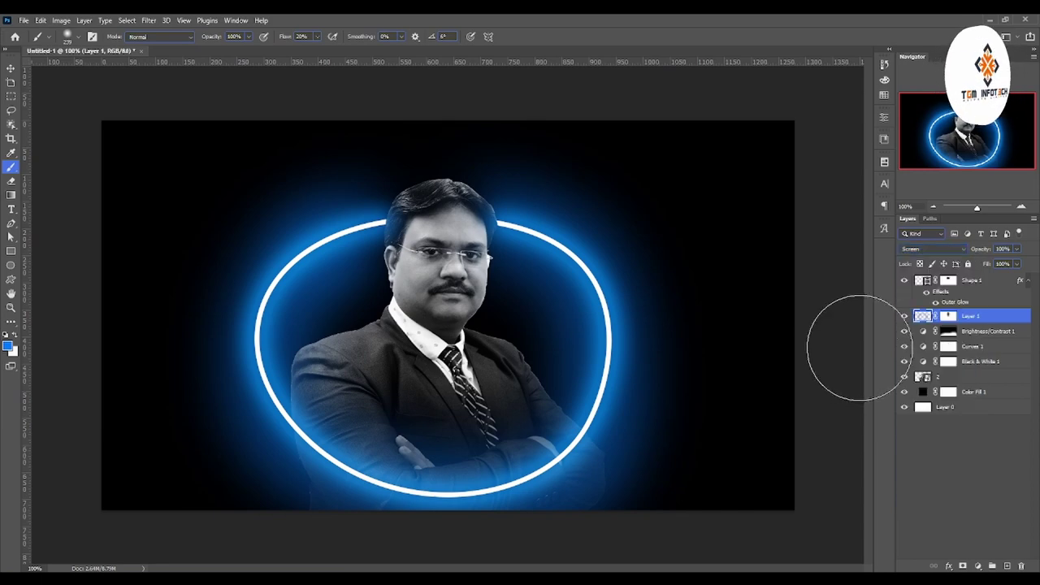
- Zoom in on the ring's left side, then zoom back out to the whole image
left_click(11, 307)
left_click(279, 408)
left_click_drag(280, 408, 260, 406)
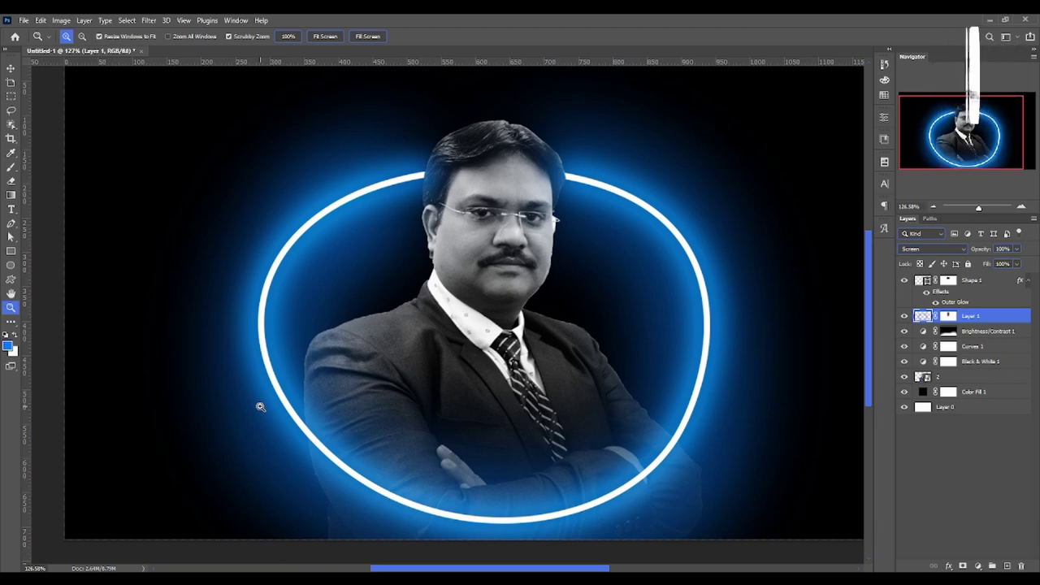
left_click_drag(500, 327, 497, 327)
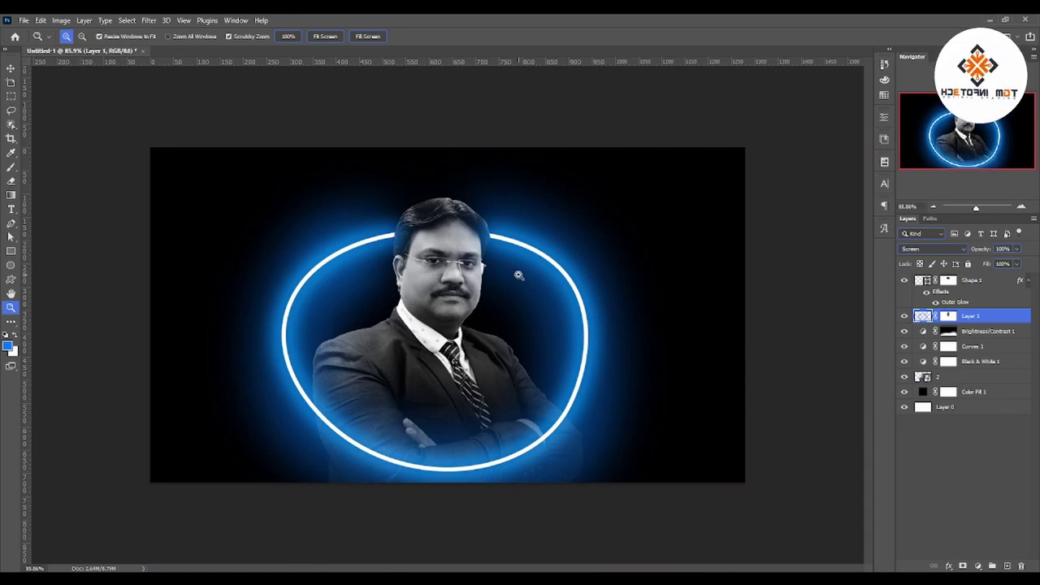
left_click_drag(568, 332, 581, 384)
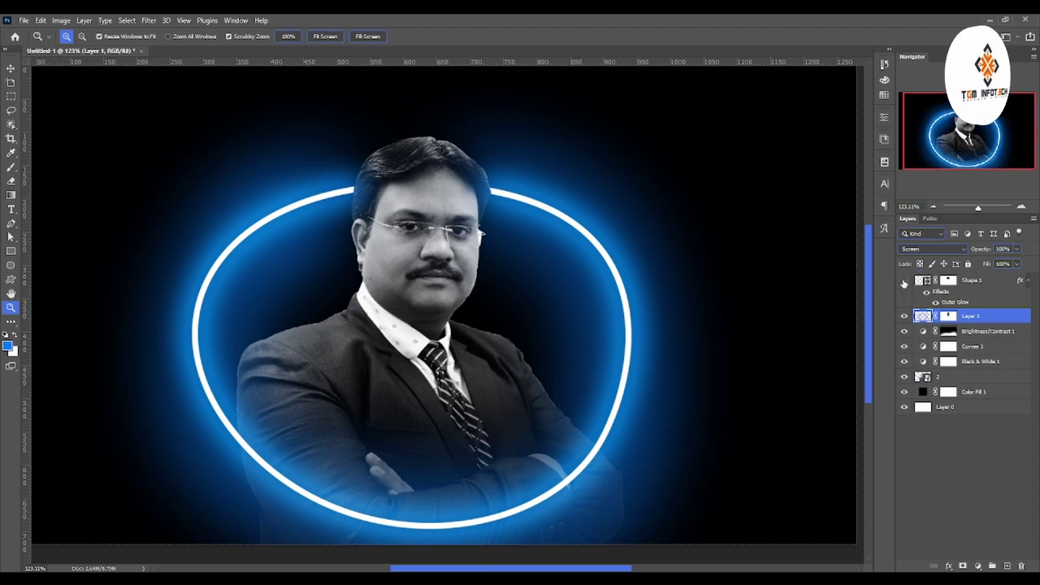
- Toggle layer visibility to compare, restore Curves 1, and add Layer 2 above Brightness/Contrast 1
mouse_move(904, 280)
left_mouse_down()
mouse_move(904, 331)
mouse_move(905, 279)
left_mouse_up()
left_click(903, 347)
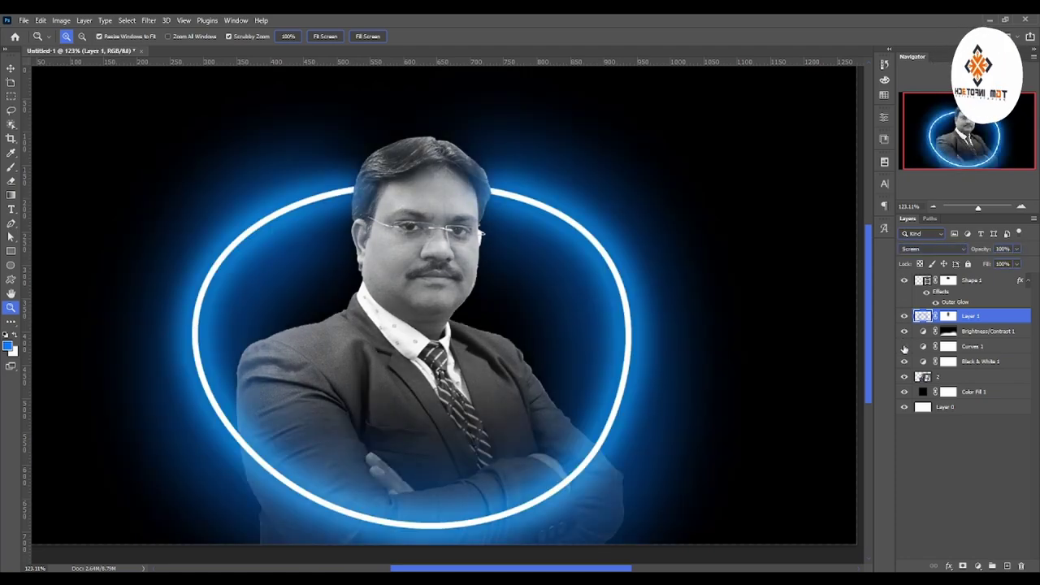
left_click(905, 347)
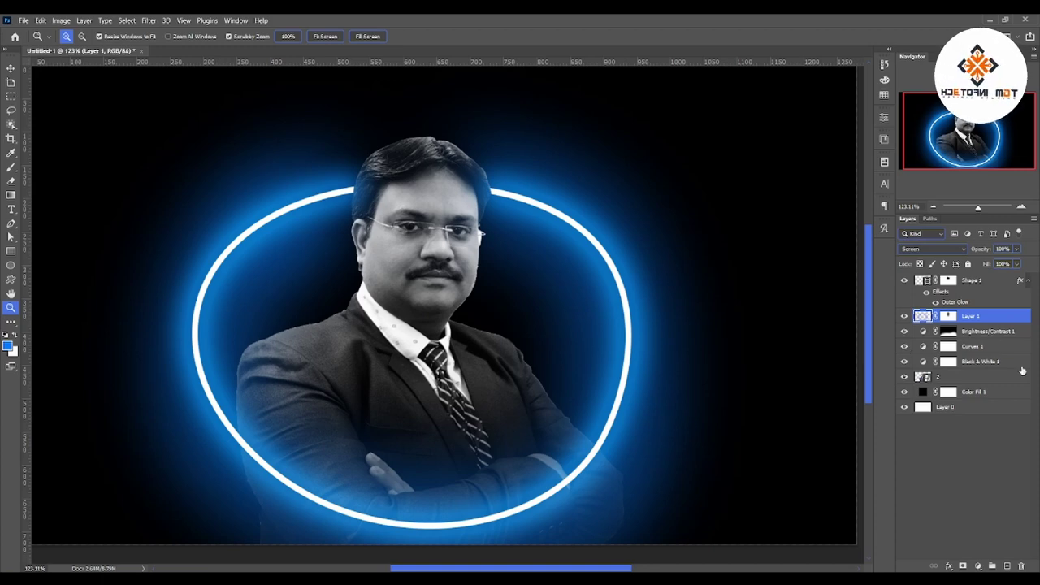
left_click(997, 334)
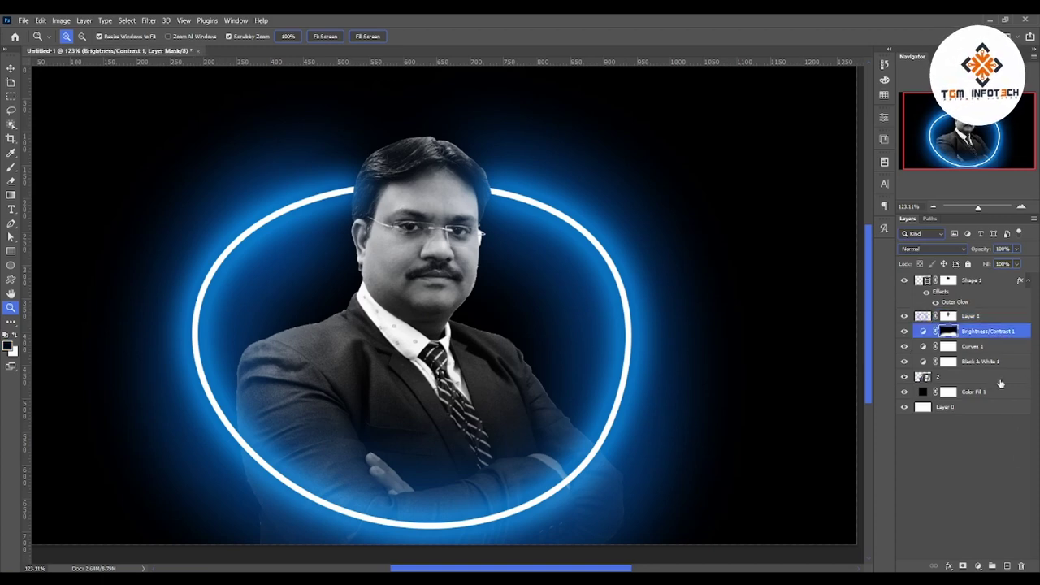
left_click(1006, 565)
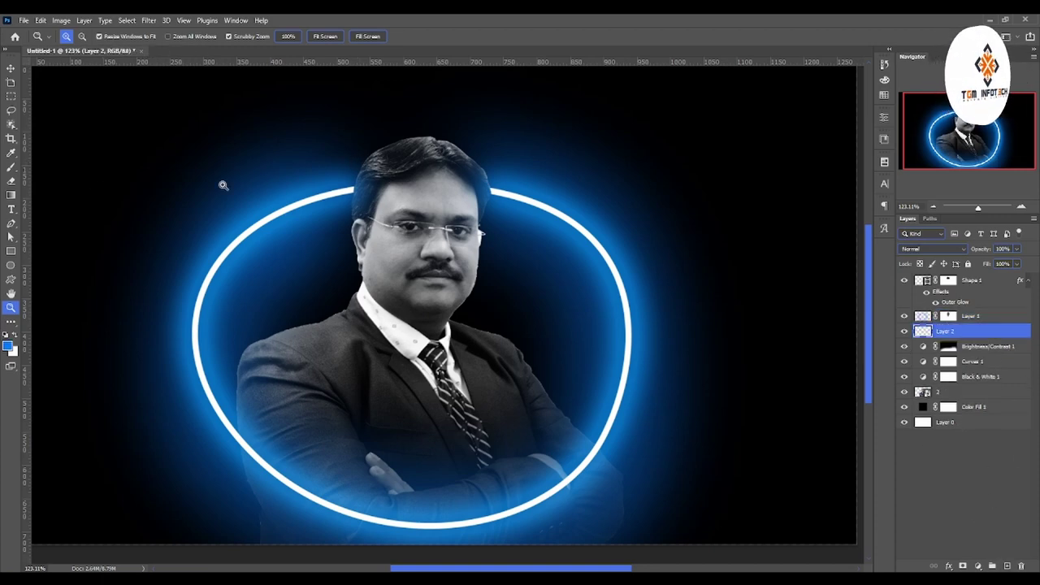
- Select the Brush tool and set Layer 2's blend mode to Screen
left_click(11, 168)
left_click(932, 249)
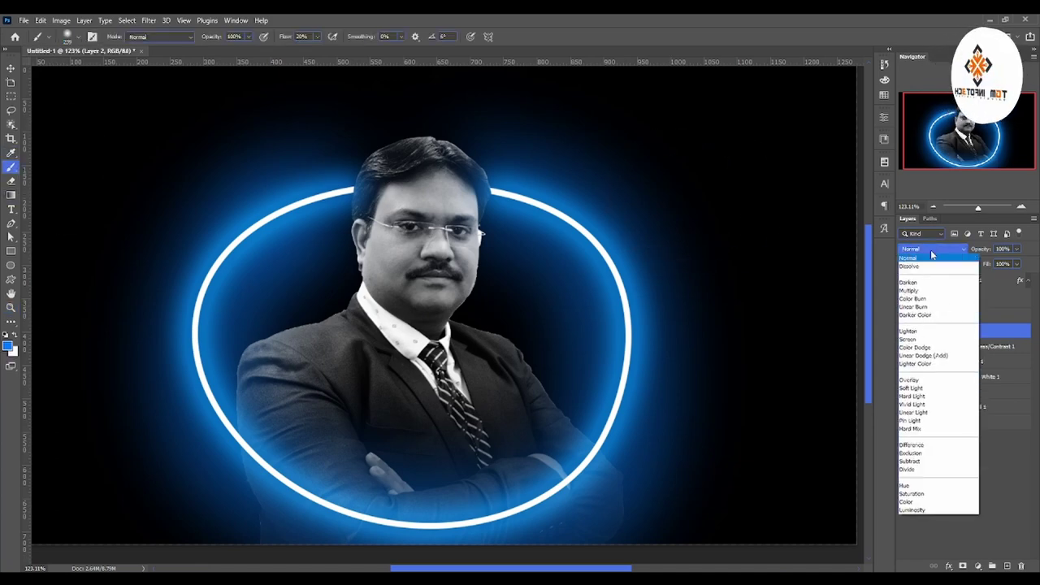
left_click(927, 332)
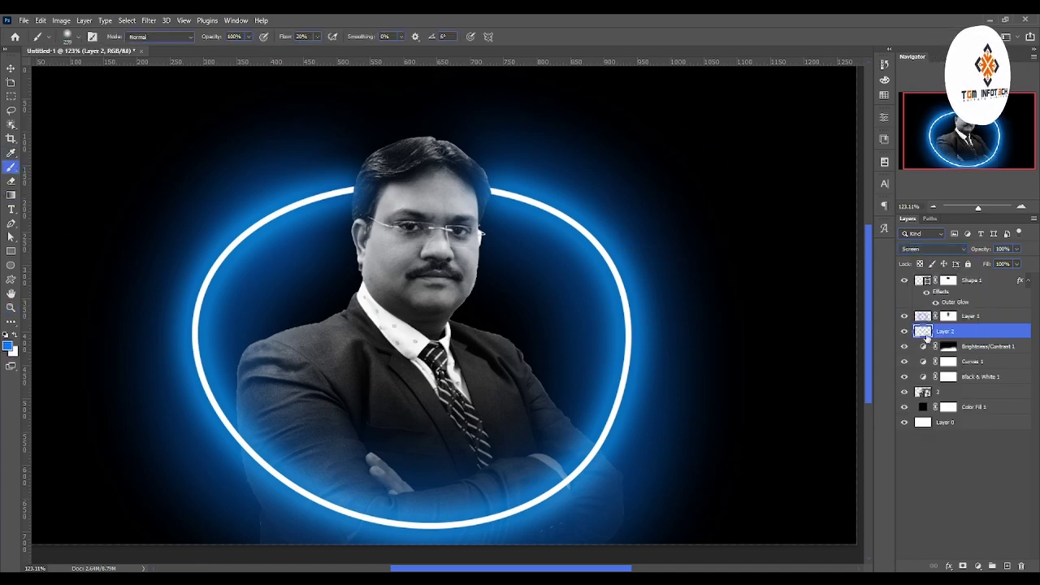
- Lower the brush flow to 3% and resize the brush to 119 px
left_click(317, 36)
left_click_drag(315, 51, 310, 50)
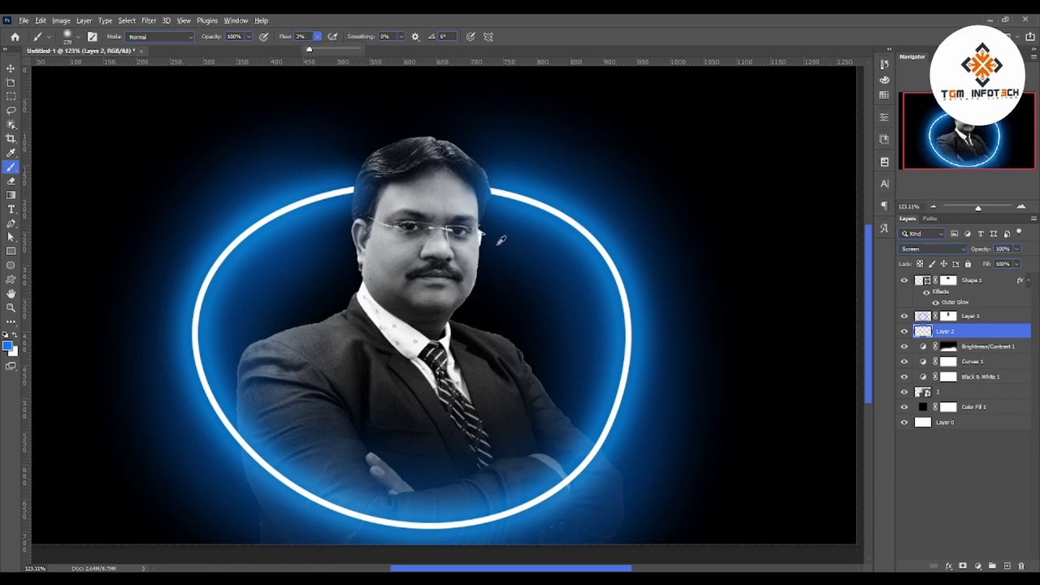
right_click(467, 232, "alt")
right_click(520, 285)
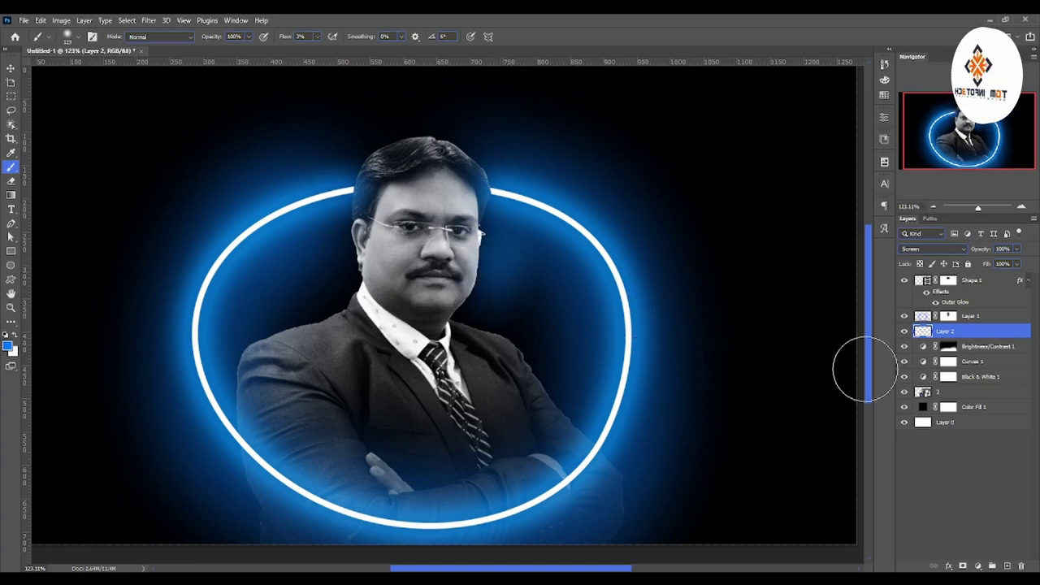
right_click(986, 335)
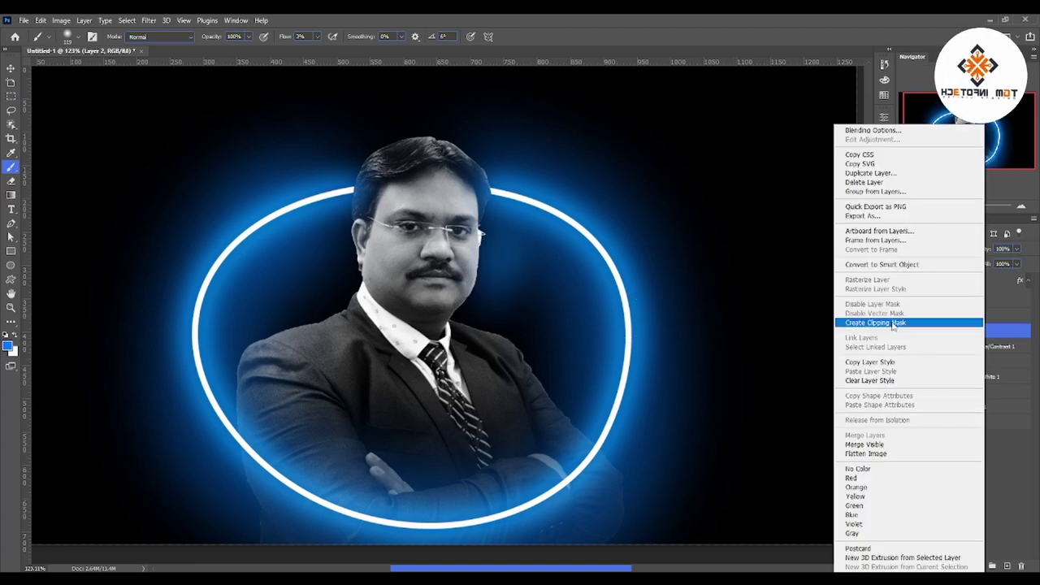
- Clip the Brightness/Contrast, Curves and Black & White adjustments to the portrait
left_click(979, 347)
right_click(979, 346)
left_click(894, 322)
right_click(979, 361)
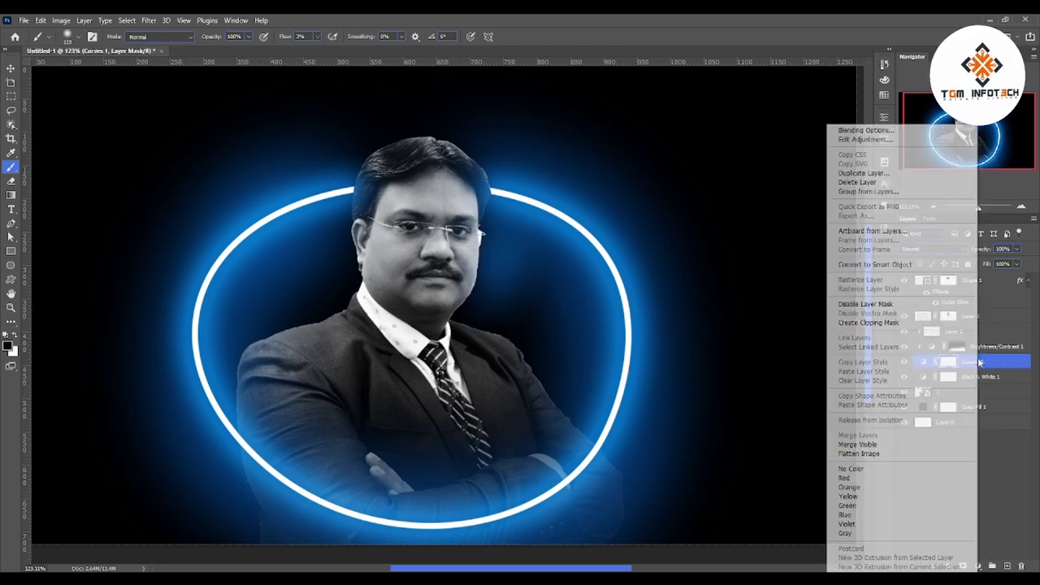
left_click(902, 323)
right_click(978, 379)
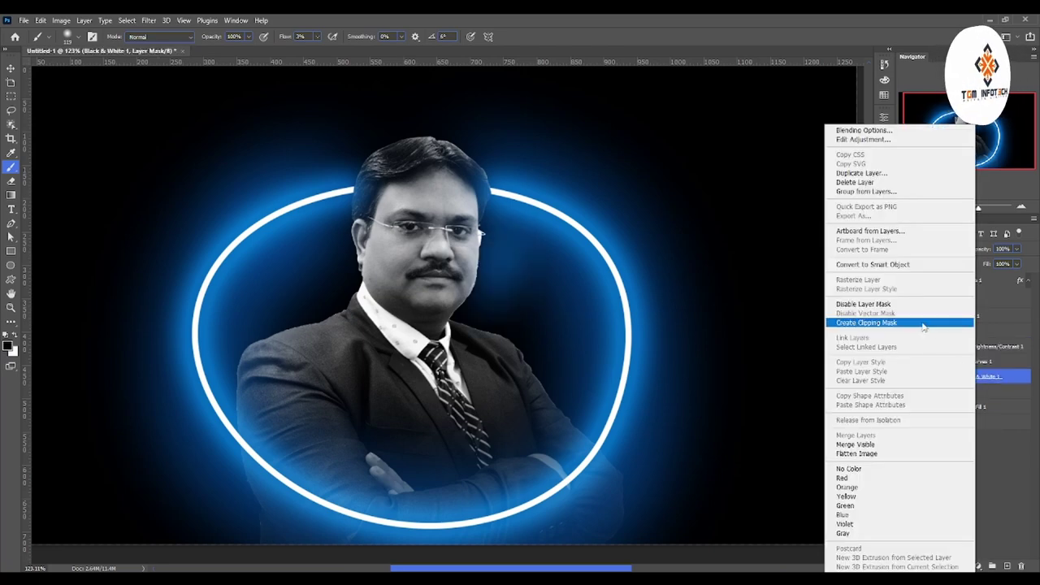
left_click(918, 323)
left_click(991, 346)
left_click(938, 334)
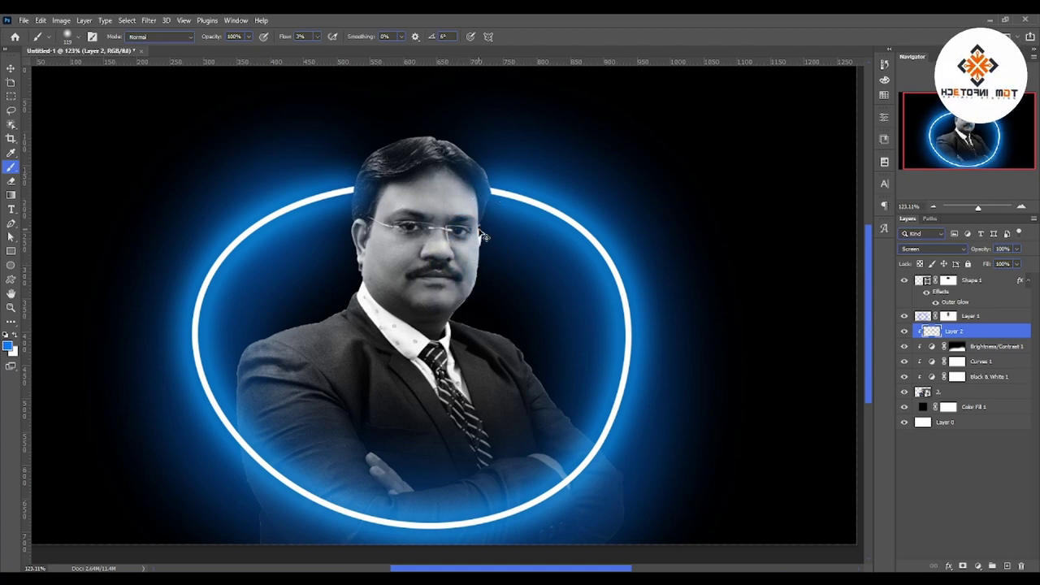
- Undo the Black & White clip and Screen blending, then clip Layer 2 to the layers below
key("ctrl+z")
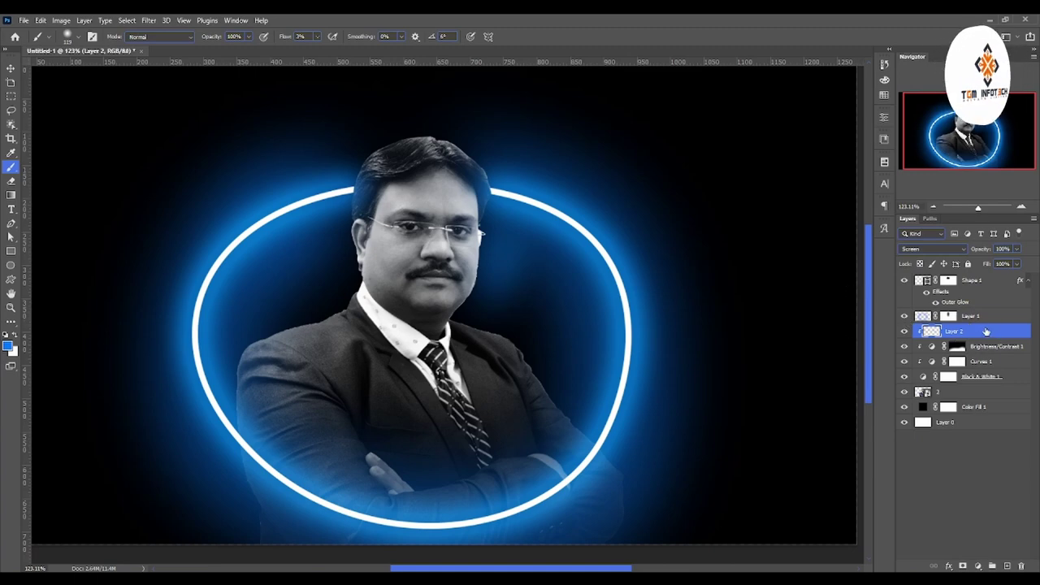
key("ctrl+z")
key("ctrl+z")
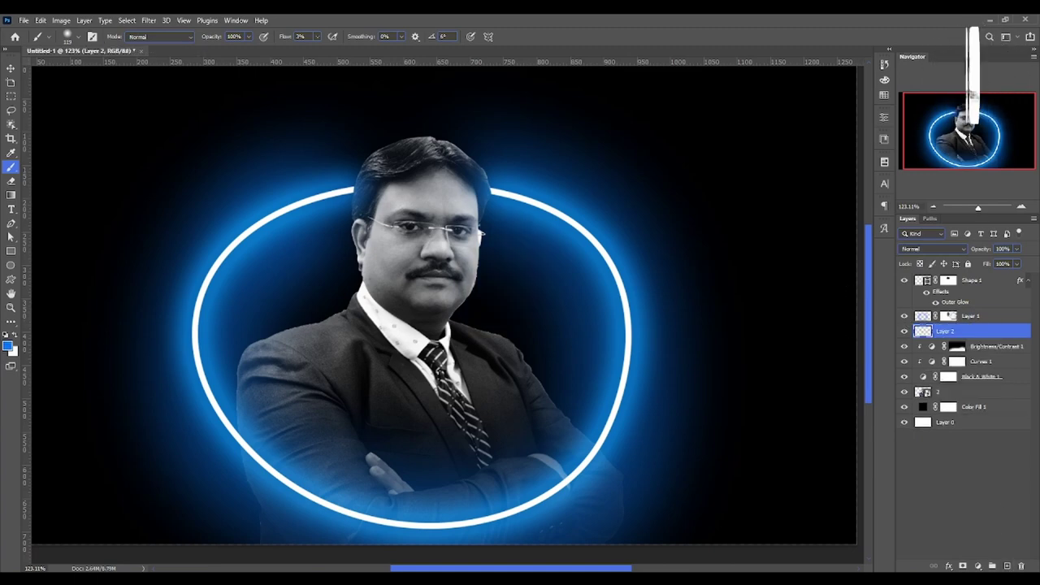
right_click(955, 329)
left_click(890, 323)
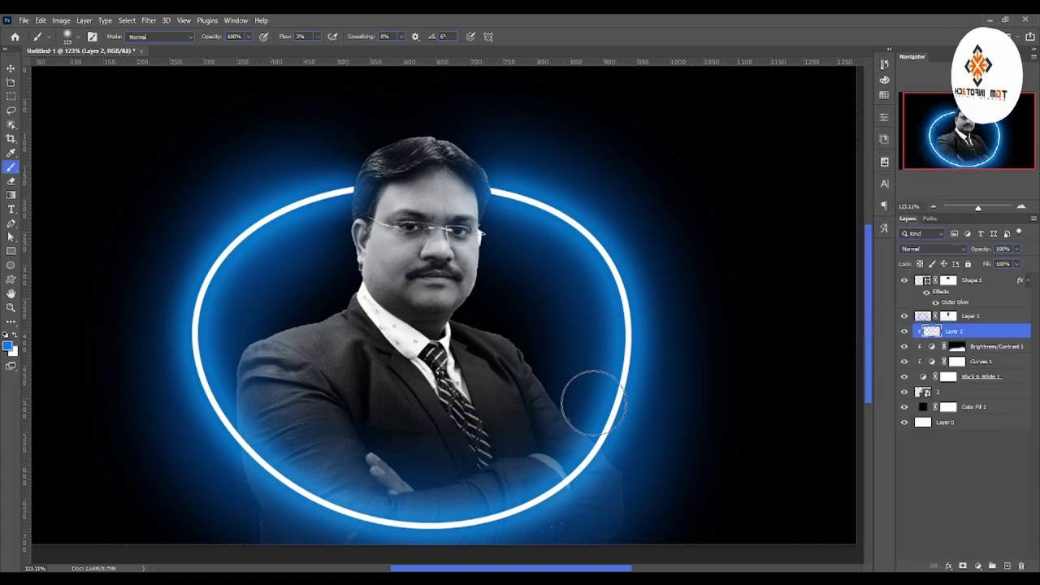
- Zoom in on the face, set flow to 30% with a soft 96 px brush, and test a stroke
key("z")
left_click(477, 214)
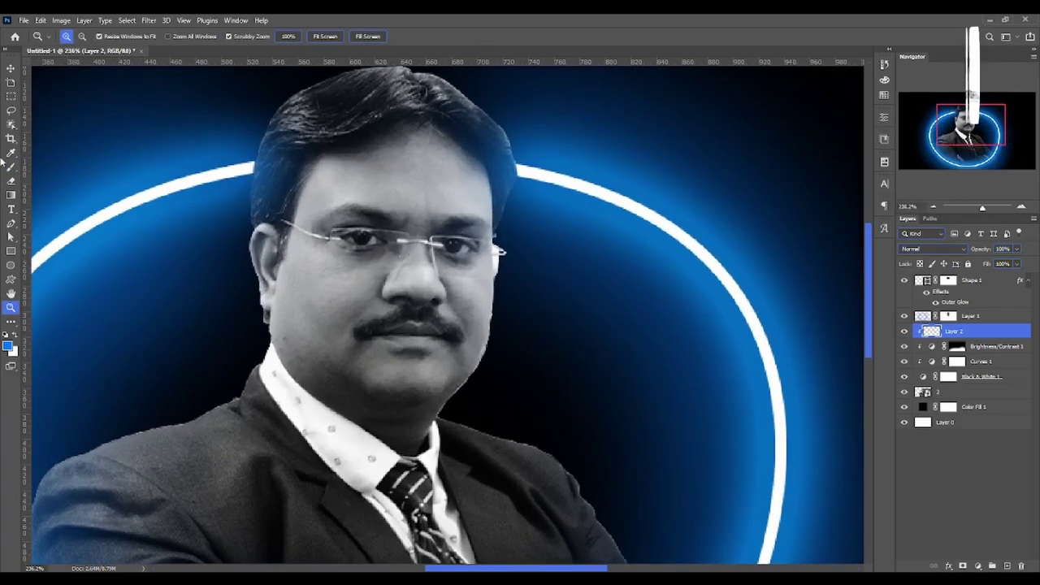
left_click(10, 167)
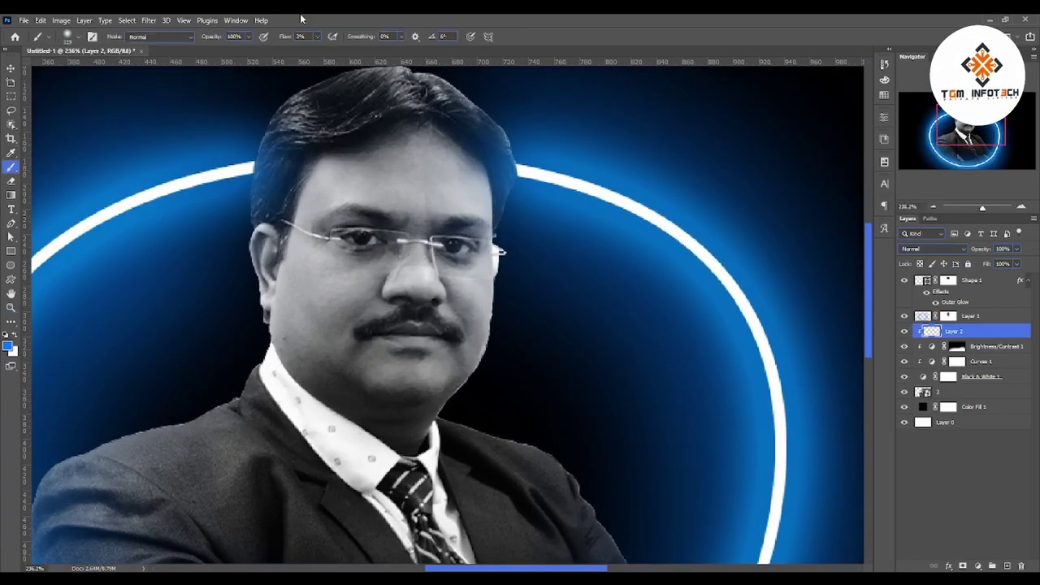
left_click(318, 36)
left_click_drag(318, 51, 331, 50)
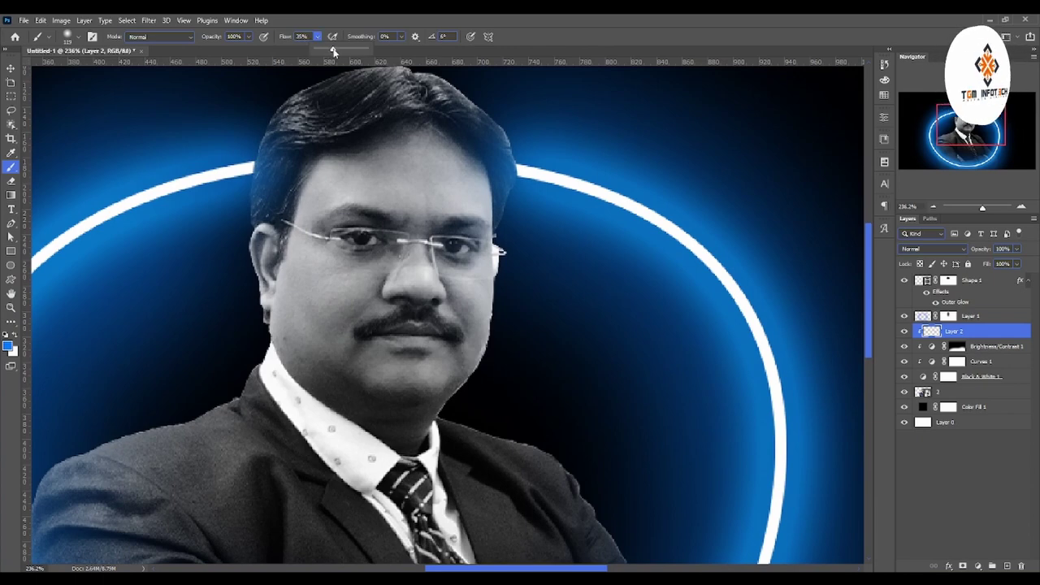
right_click(358, 148, "alt")
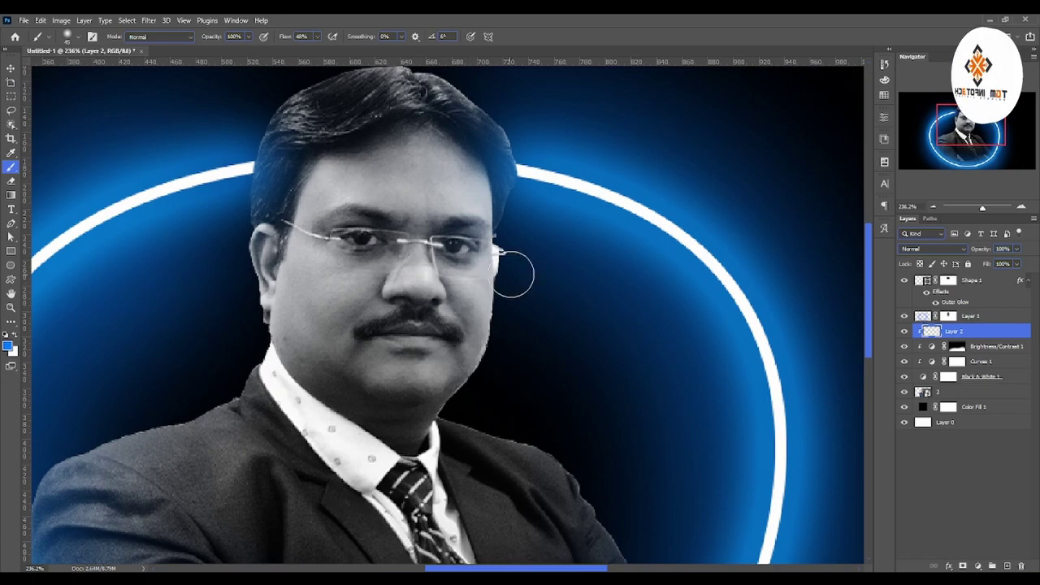
left_click_drag(515, 272, 475, 424)
key("ctrl+z")
- Re-clip the Black & White adjustment and paint blue glow along the face's right edge on Layer 2
right_click(999, 343)
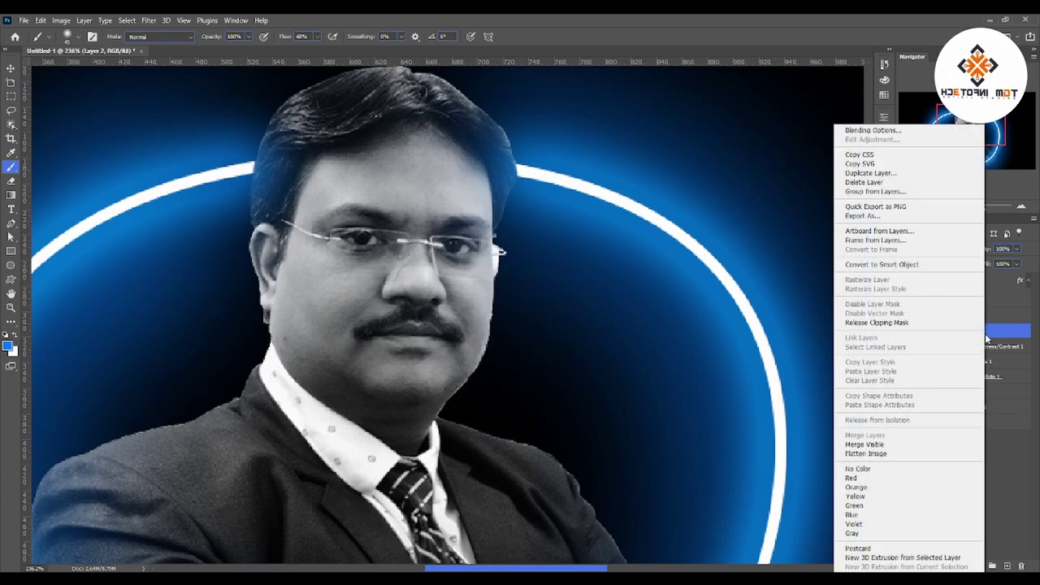
left_click(1017, 336)
right_click(1006, 378)
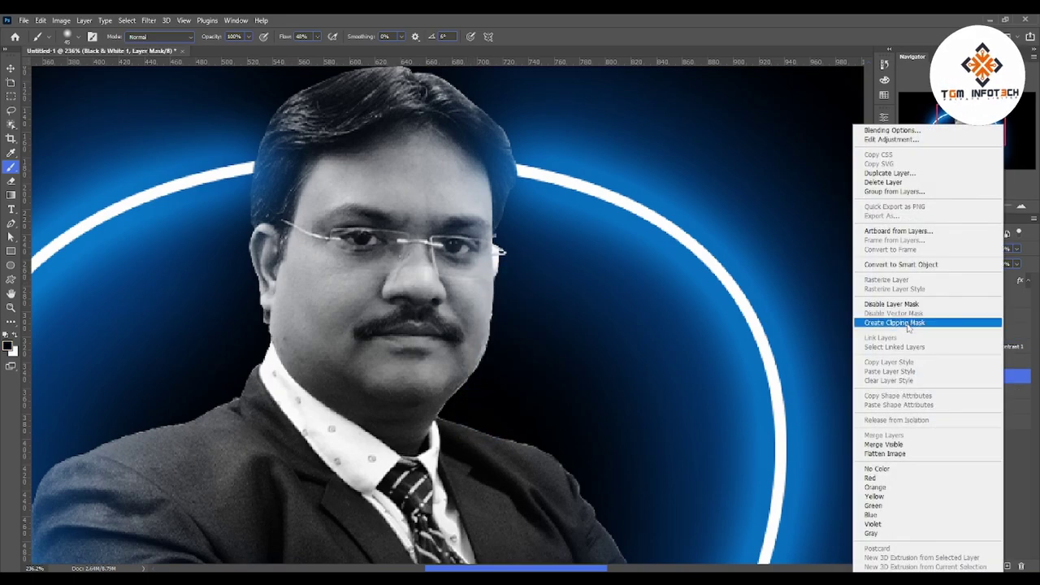
left_click(908, 325)
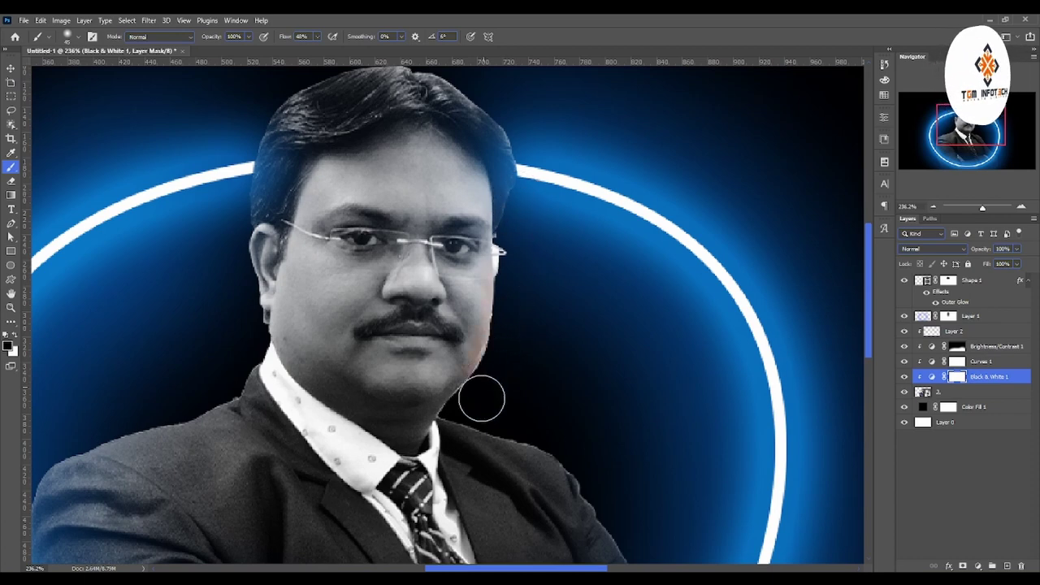
left_click(926, 329)
left_click(520, 216, "alt")
left_click_drag(497, 237, 486, 391)
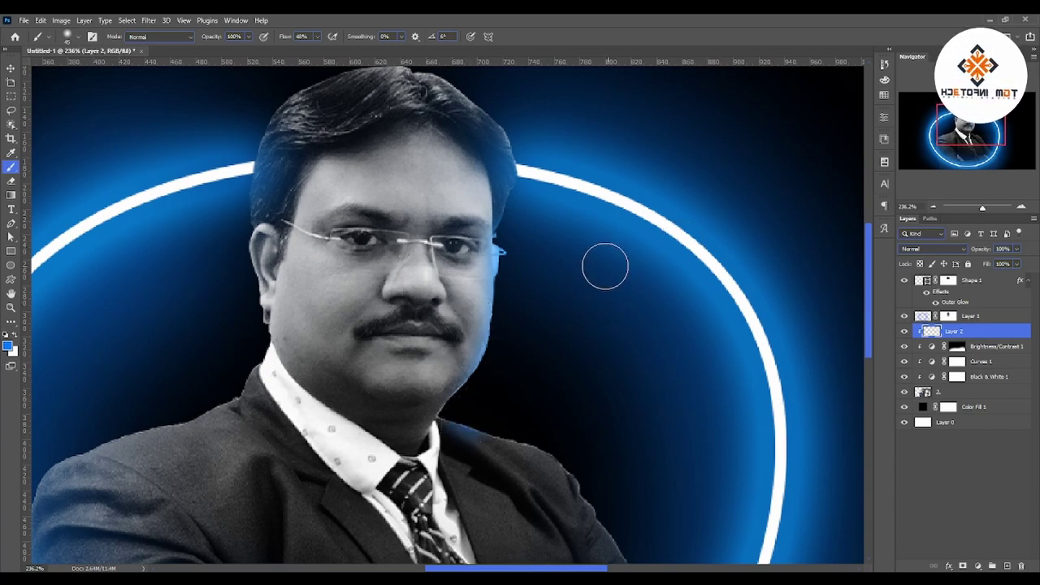
- Undo the face stroke, lower the flow to 18%, and shrink the brush to fit the ear
key("ctrl+z")
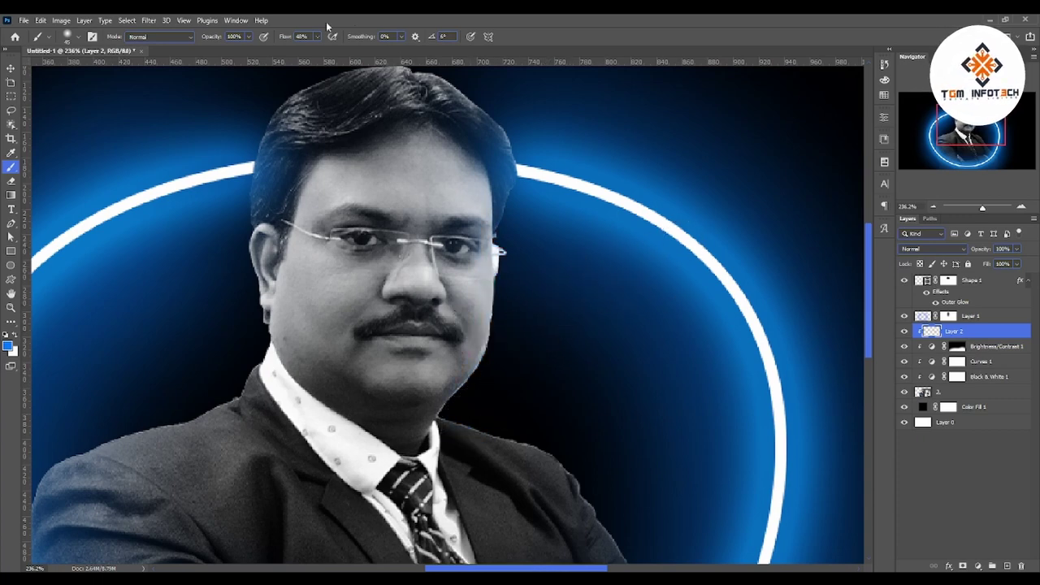
left_click(319, 38)
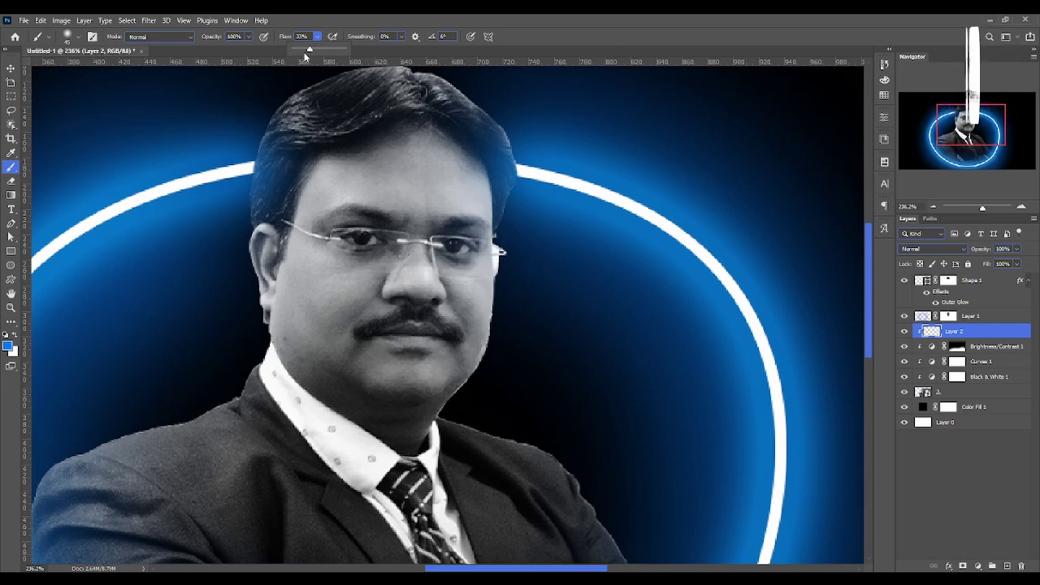
left_click_drag(308, 50, 300, 50)
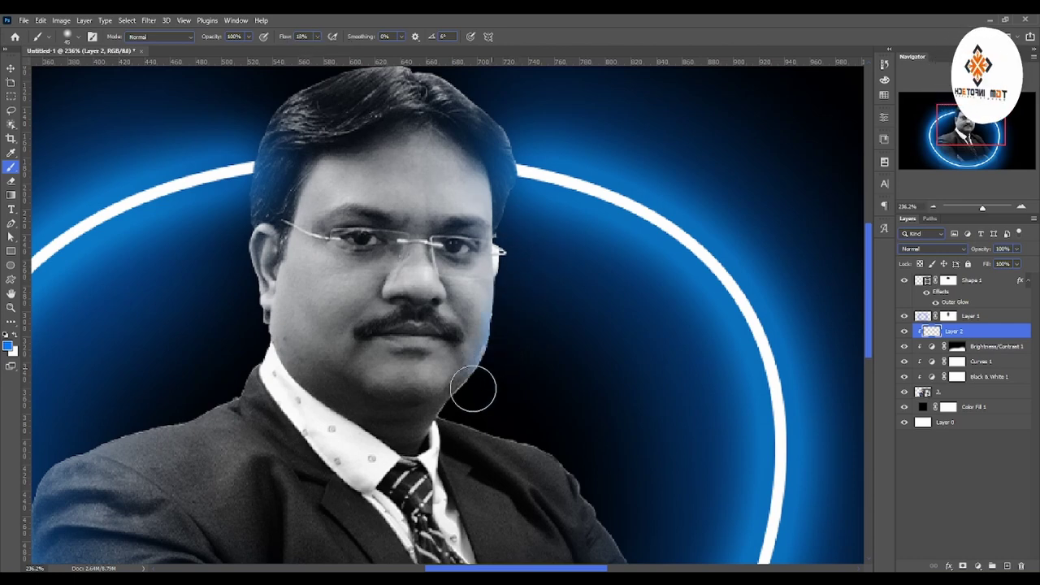
right_click(259, 227, "alt")
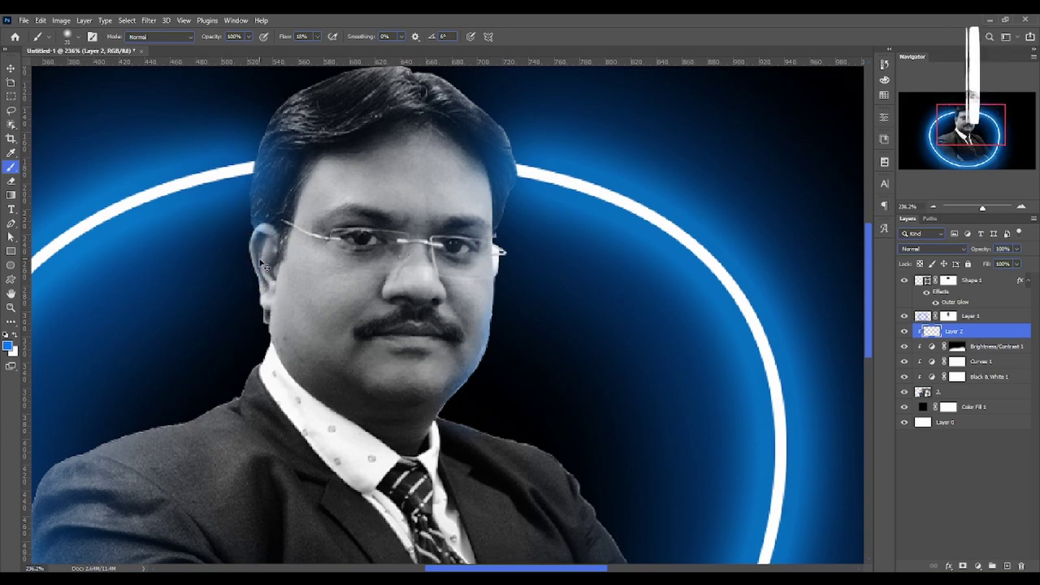
- Paint light blue over the ear and right cheek, and set Layer 2 to Linear Dodge (Add)
left_click_drag(262, 265, 253, 218)
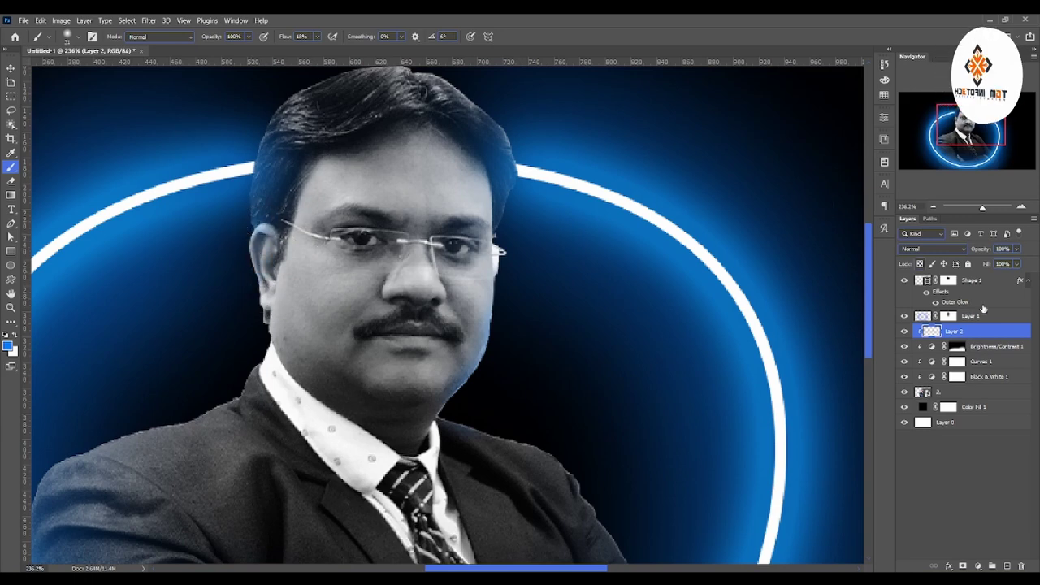
left_click_drag(497, 259, 489, 336)
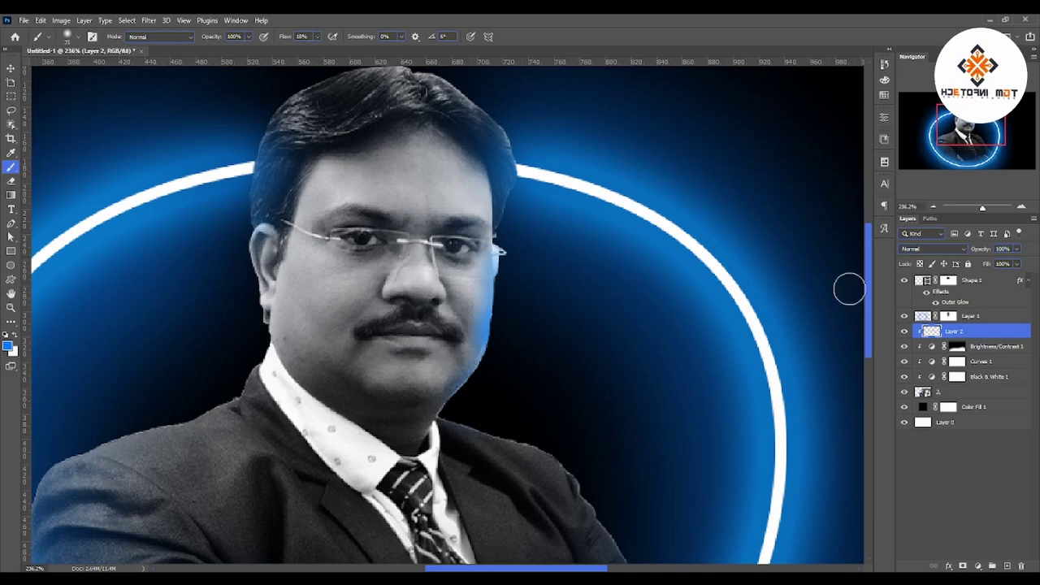
left_click(930, 249)
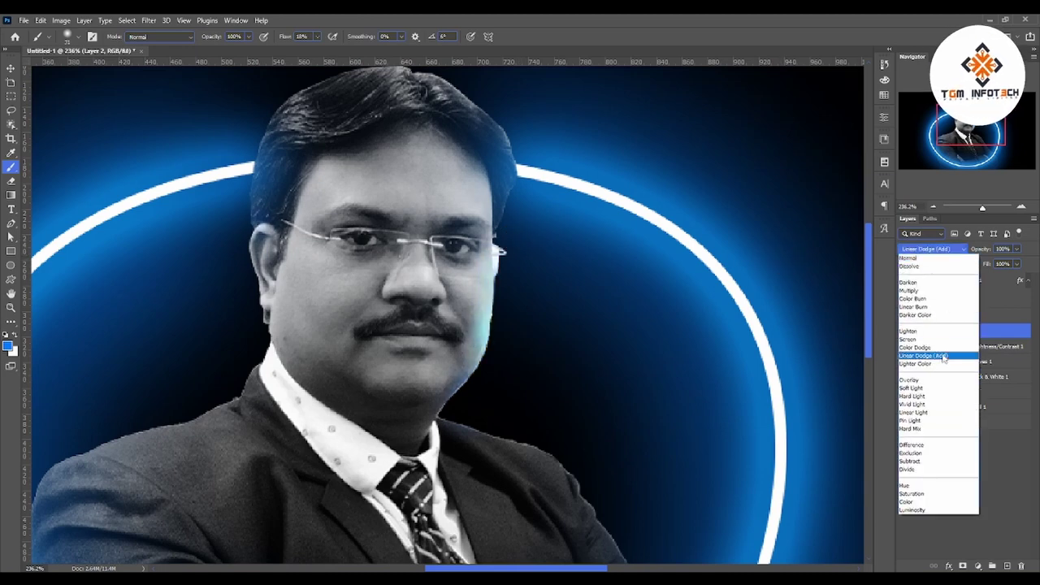
left_click(942, 357)
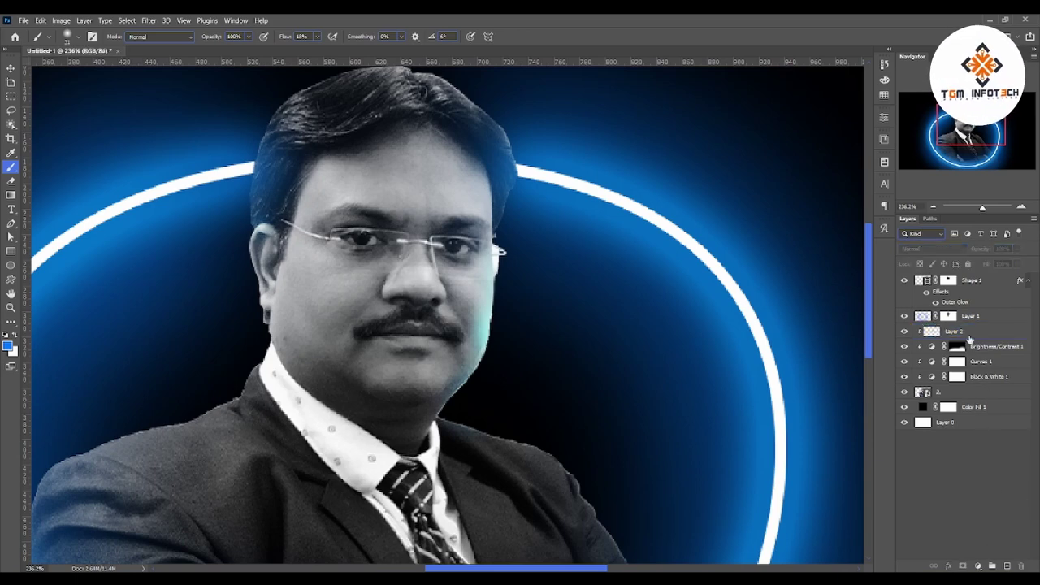
- Replace Layer 2 with a new empty layer set to Linear Dodge (Add)
key("Delete")
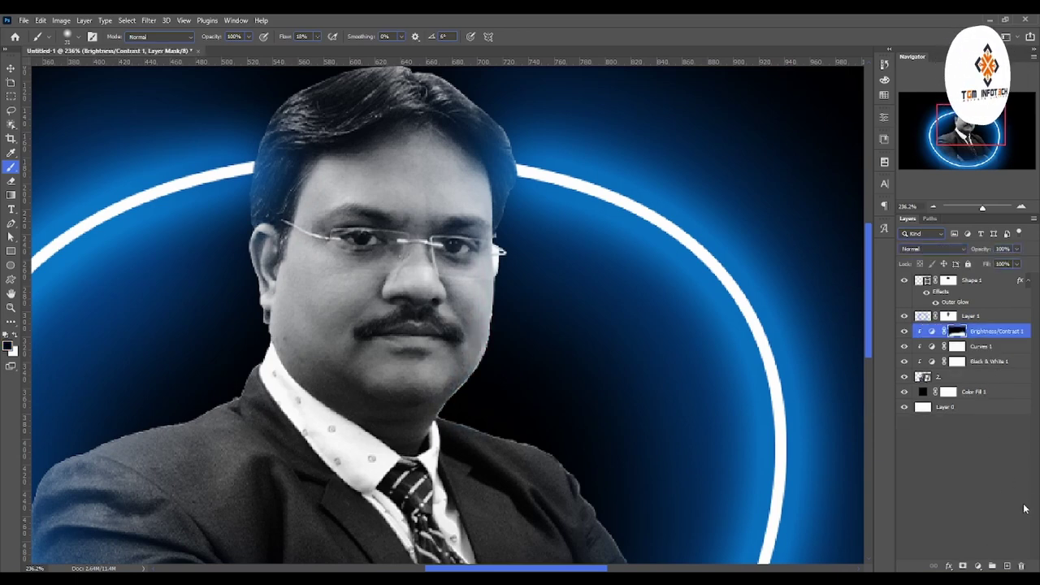
left_click(1006, 566)
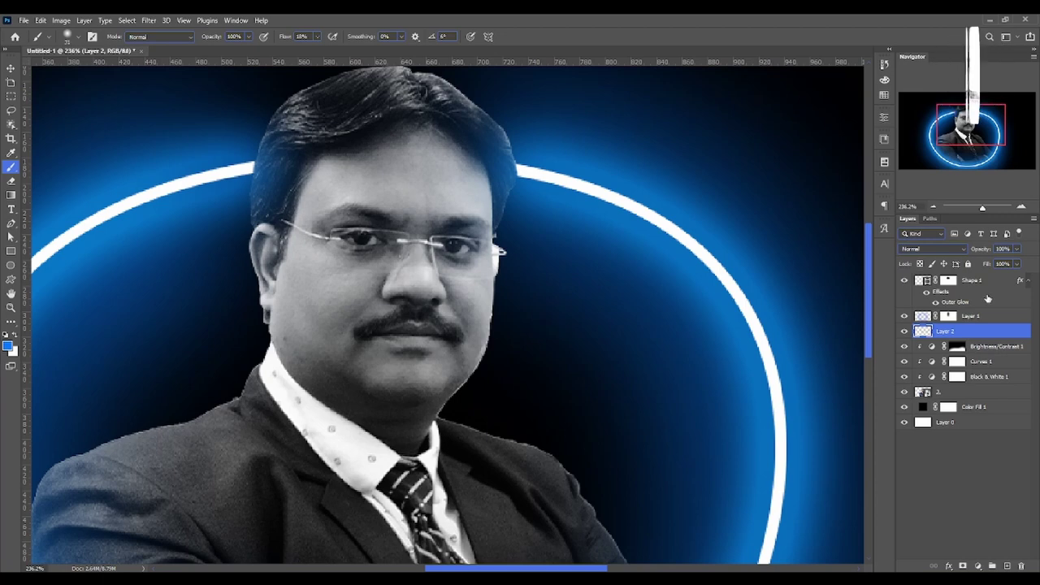
right_click(966, 328)
key("Escape")
left_click(933, 248)
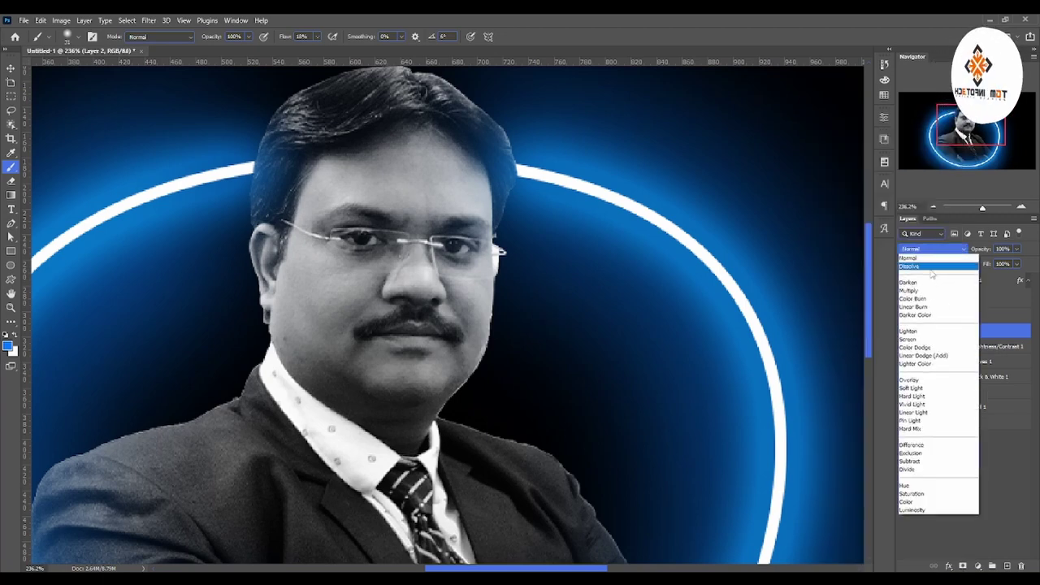
left_click(931, 357)
left_click(933, 248)
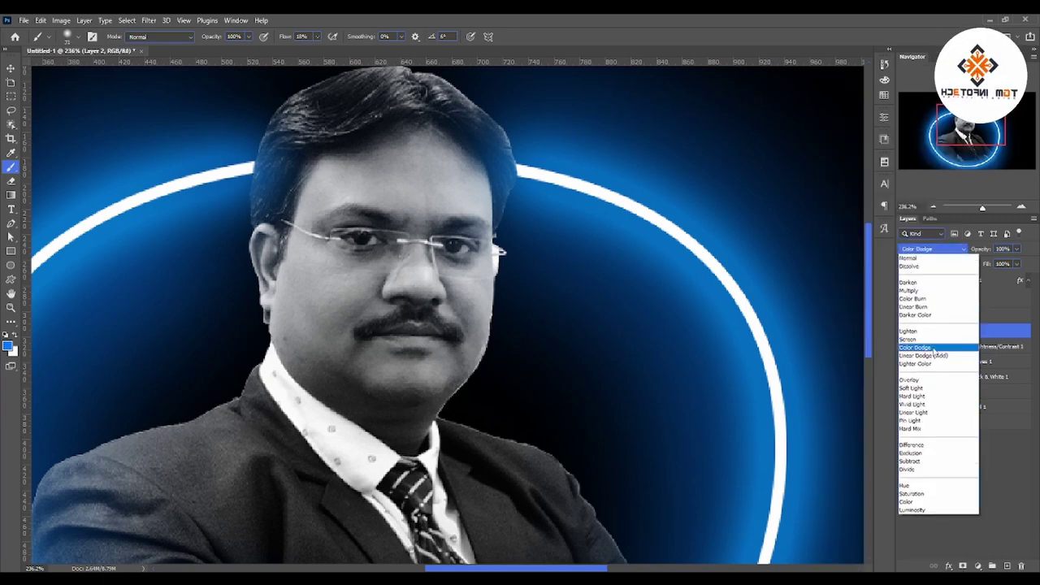
left_click(931, 356)
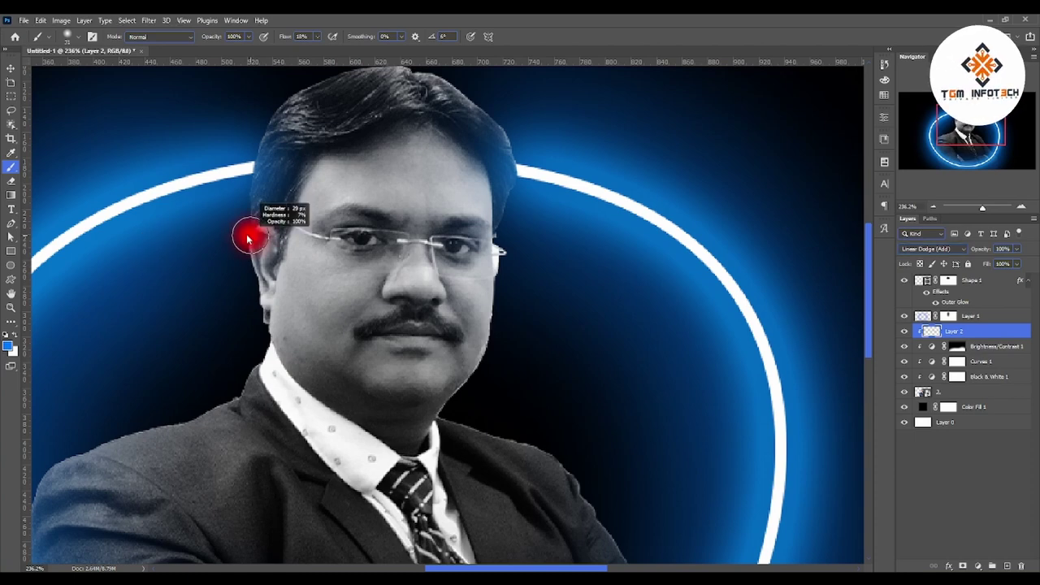
- Paint cyan light over the left ear, trying and undoing two cheek strokes
left_click_drag(260, 231, 252, 286)
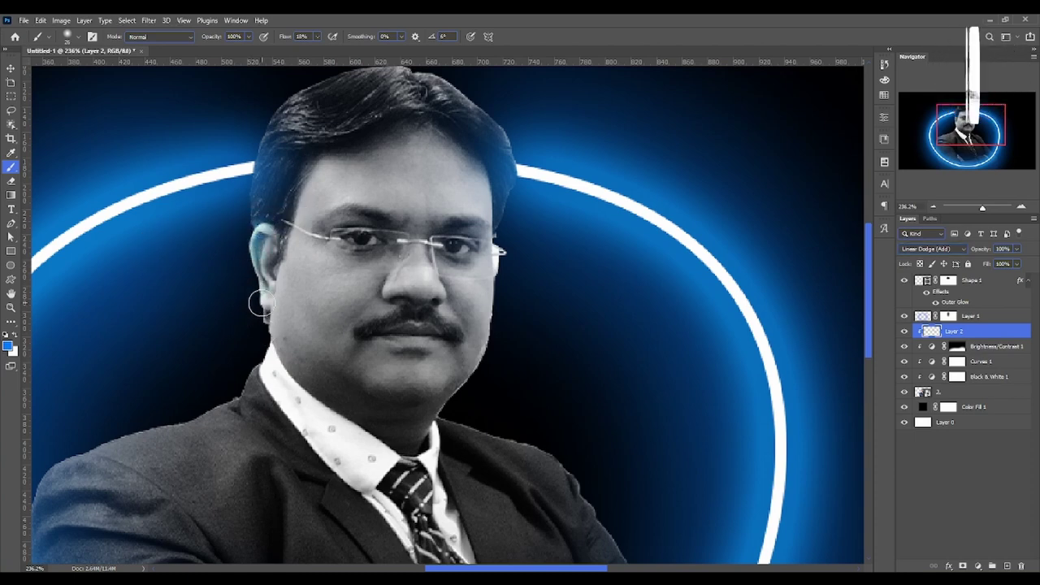
key("bracketright")
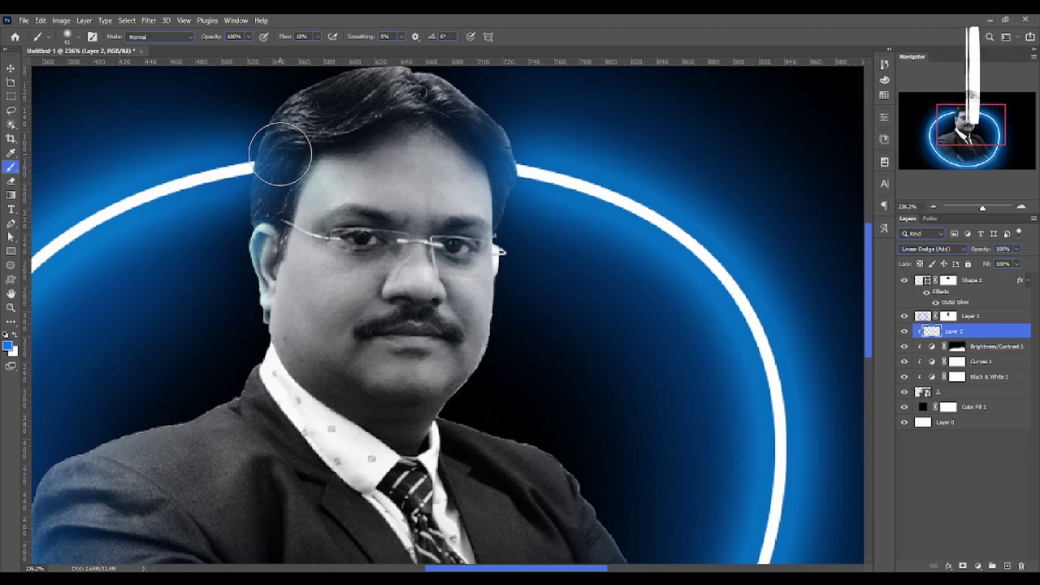
left_click_drag(342, 268, 366, 280)
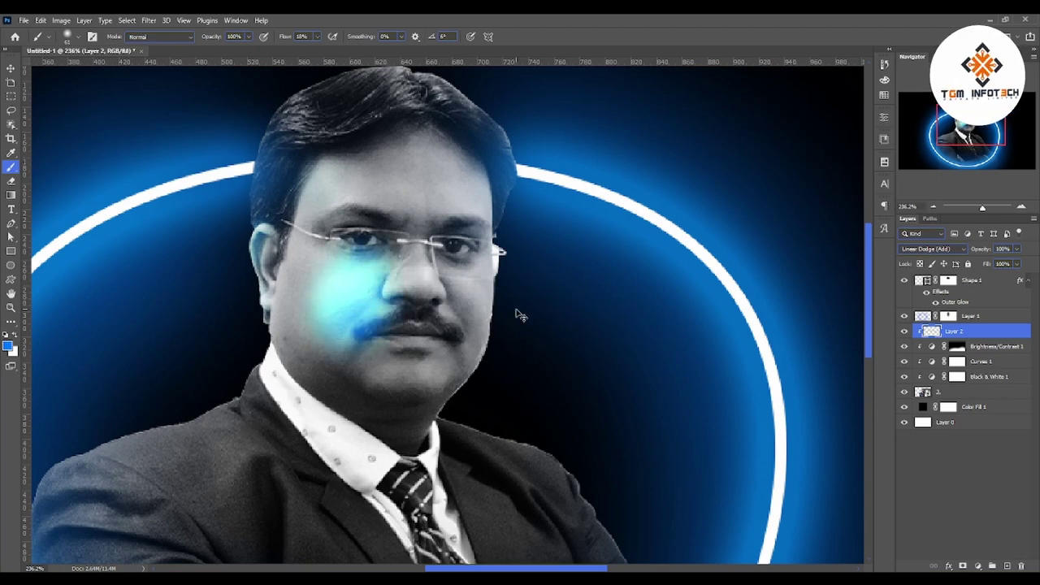
key("ctrl+z")
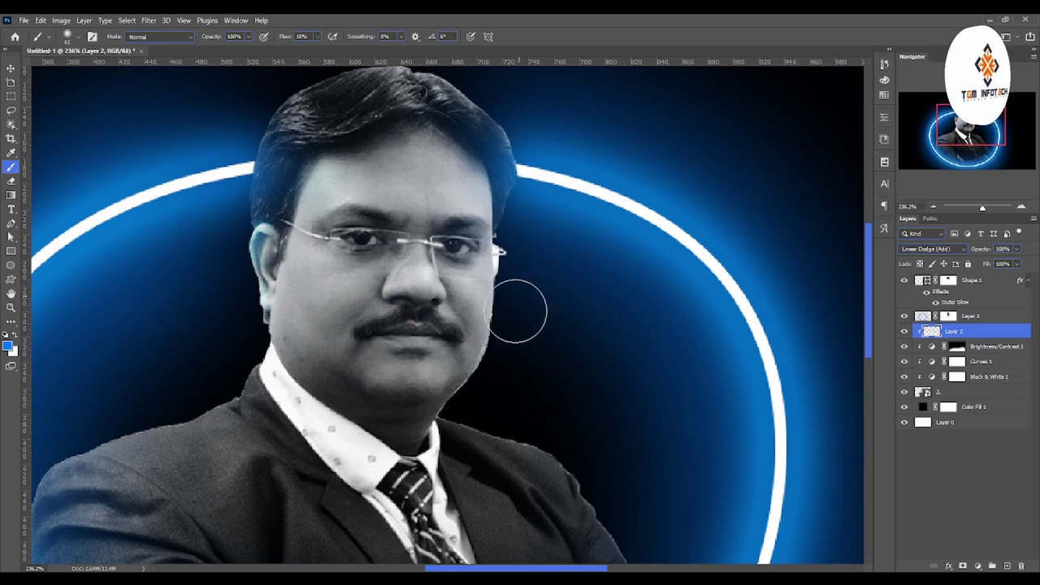
left_click_drag(487, 382, 522, 239)
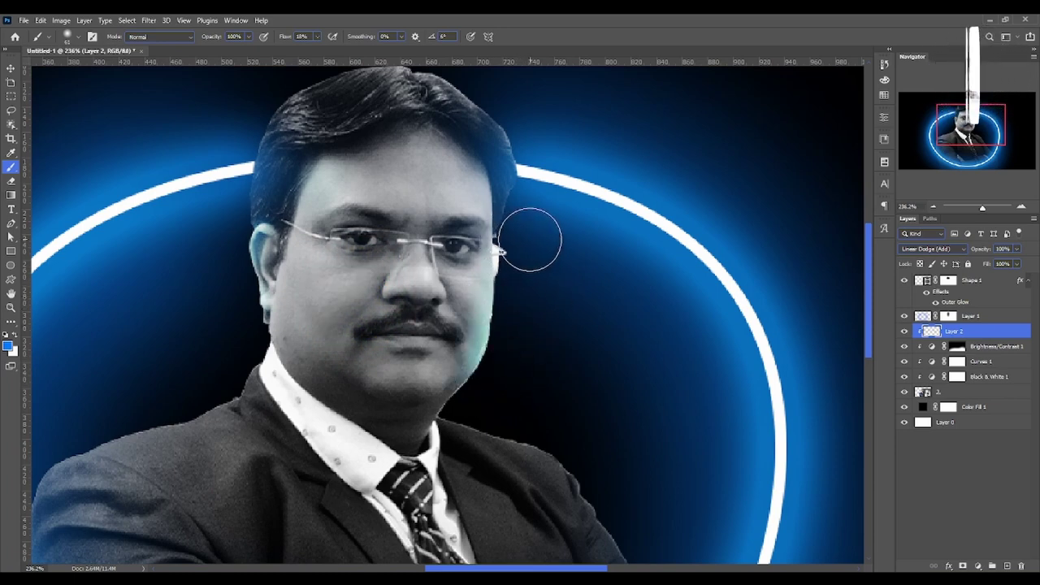
key("ctrl+z")
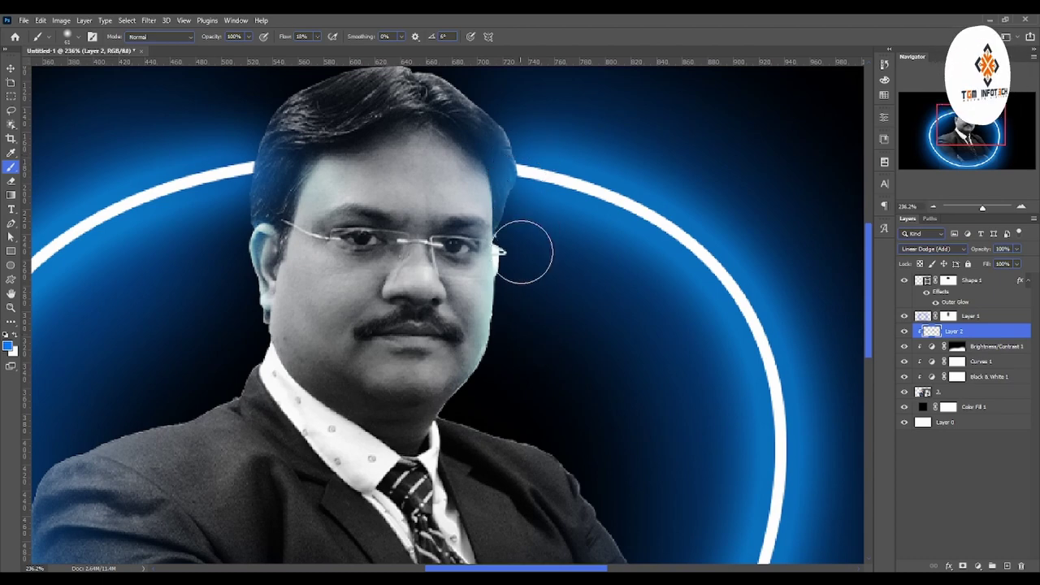
- Paint soft blue glow along the right and left shoulder edges of the jacket
scroll(537, 366, "down", 3)
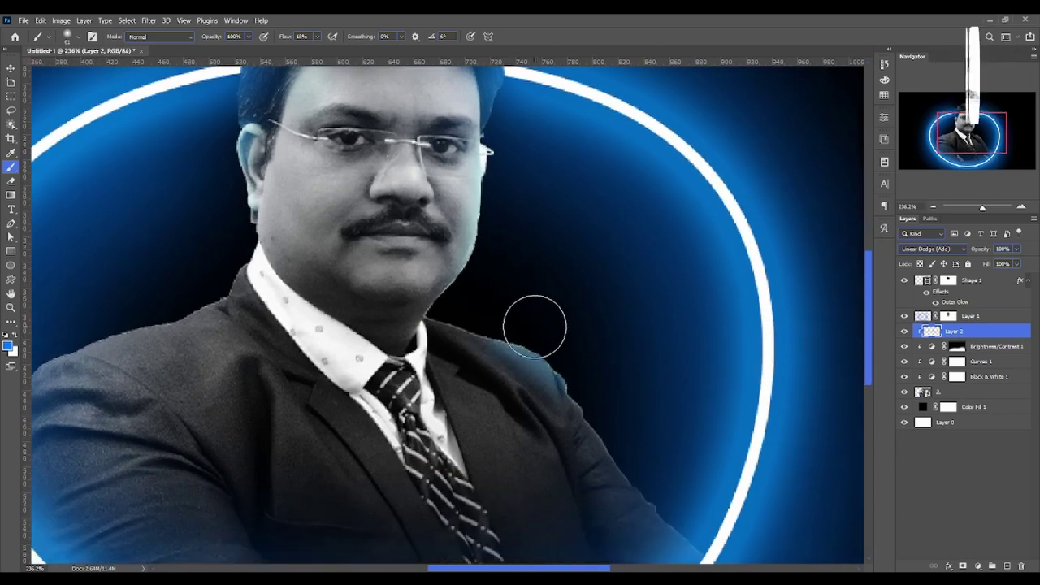
left_click_drag(535, 326, 650, 451)
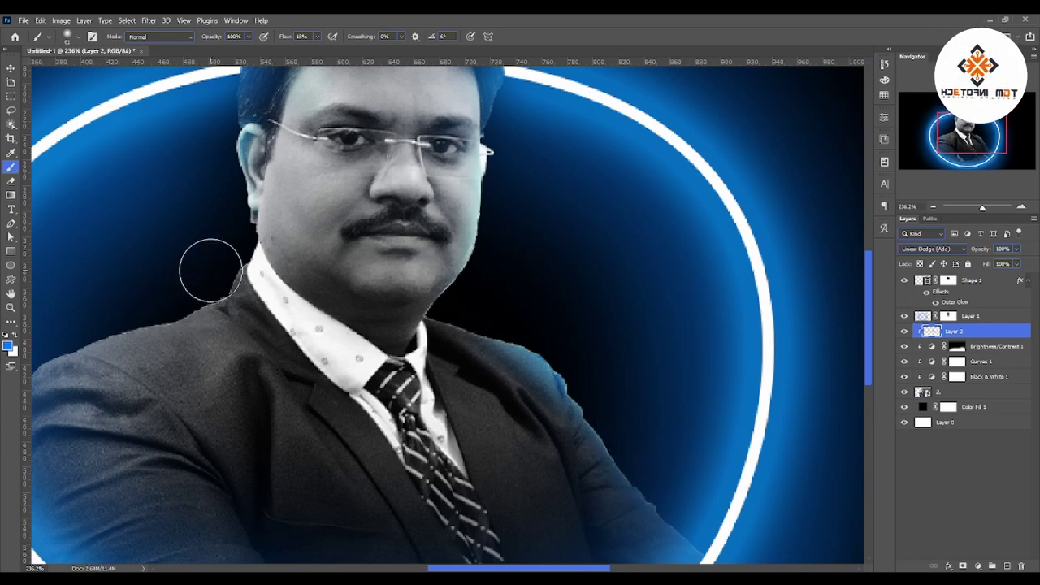
left_click_drag(148, 317, 237, 268)
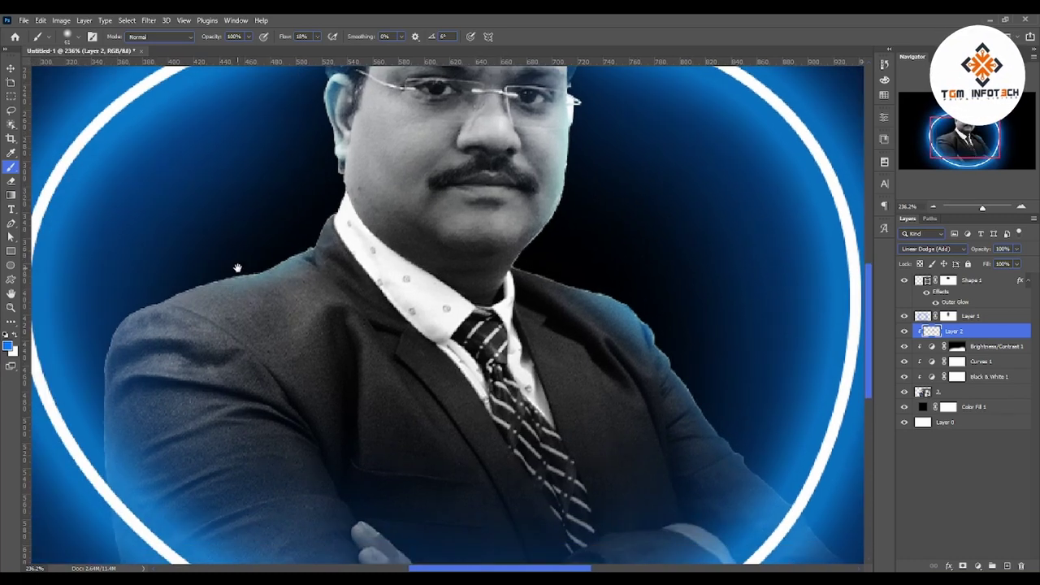
mouse_move(169, 279)
left_mouse_down()
mouse_move(117, 310)
mouse_move(184, 366)
mouse_move(177, 354)
left_mouse_up()
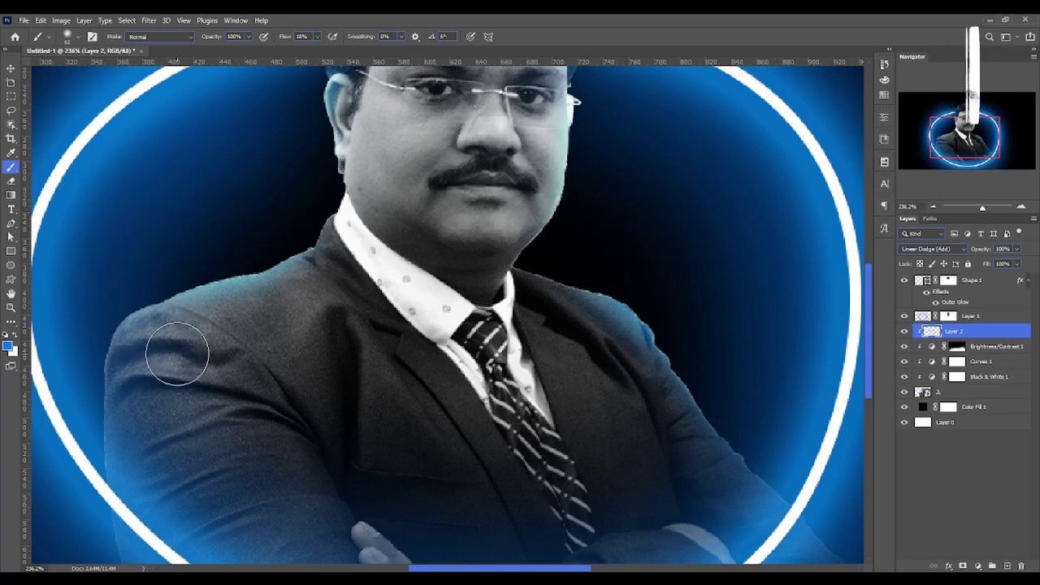
- Brighten the top of the left shoulder with a smaller brush, then lower Layer 2 to 50% opacity
mouse_move(214, 279)
left_mouse_down()
mouse_move(188, 284)
mouse_move(236, 268)
left_mouse_up()
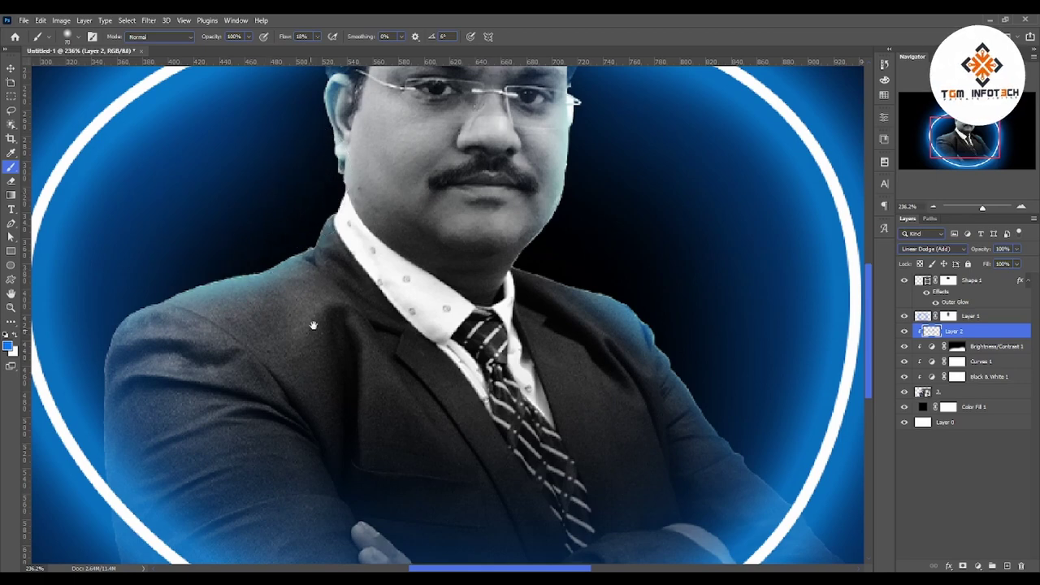
left_click_drag(313, 325, 360, 247)
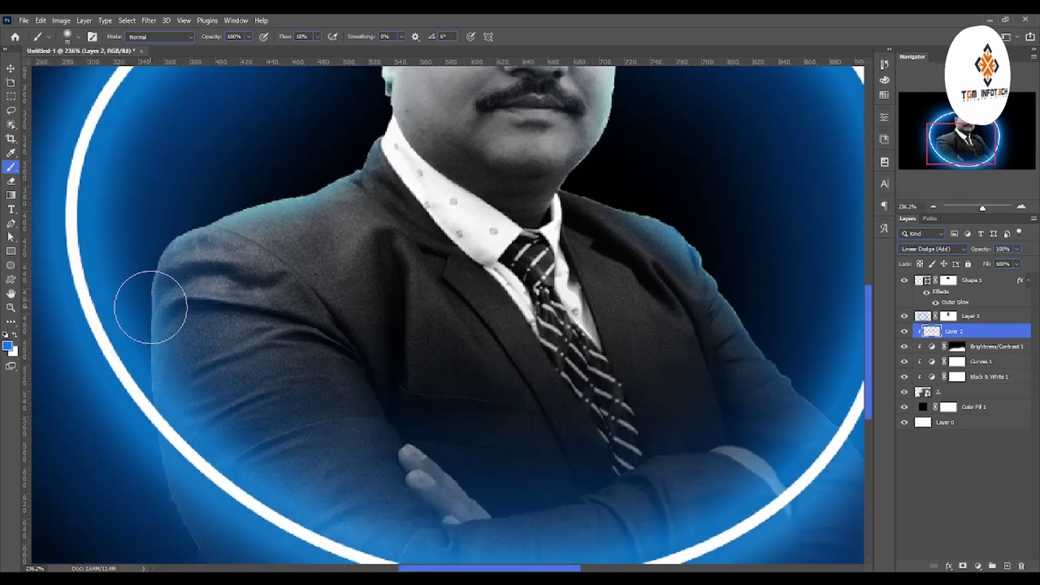
left_click_drag(158, 290, 269, 301)
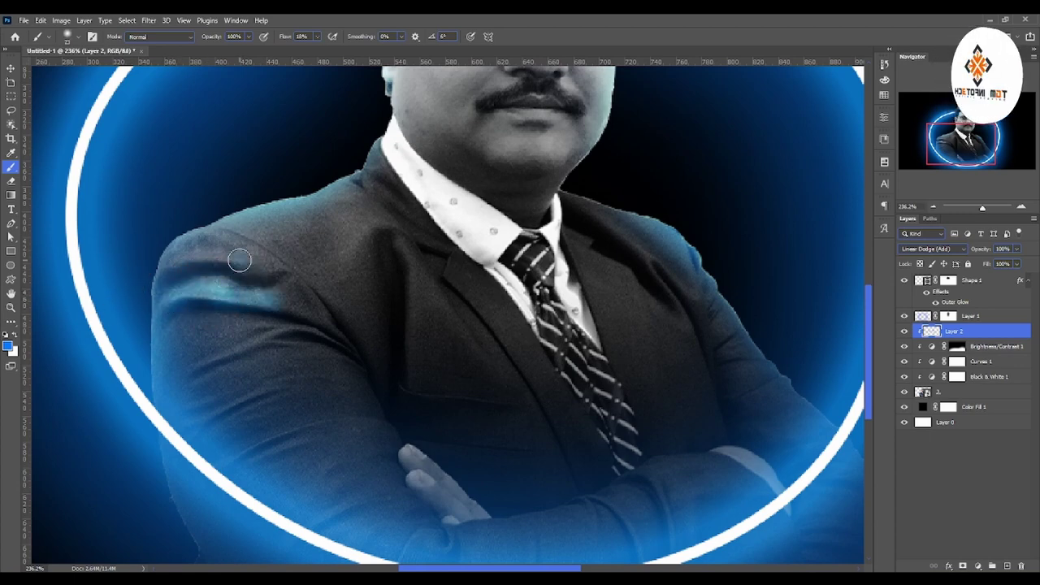
left_click_drag(240, 261, 161, 263)
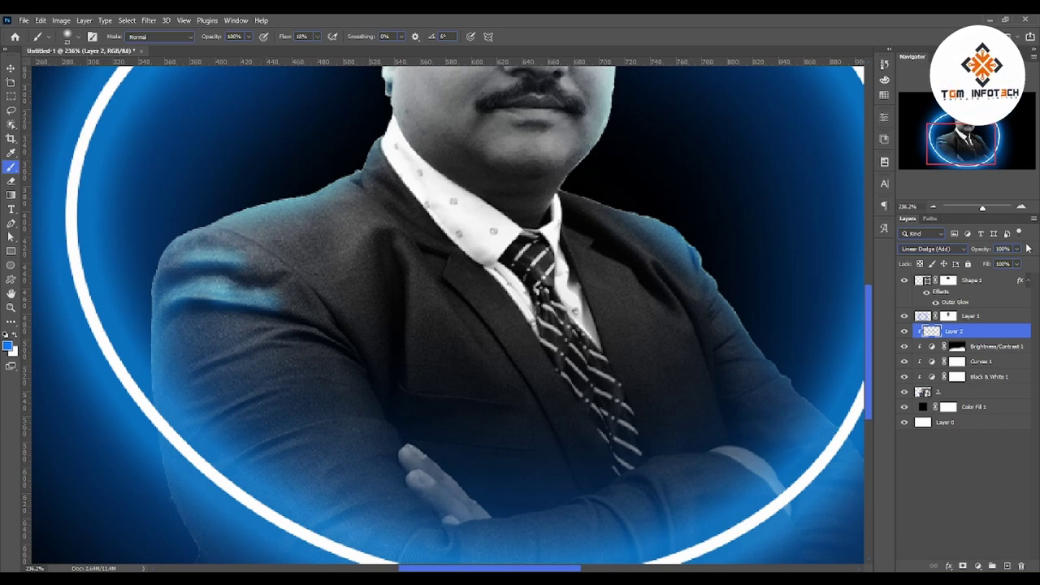
left_click(1017, 249)
left_click_drag(996, 264, 988, 264)
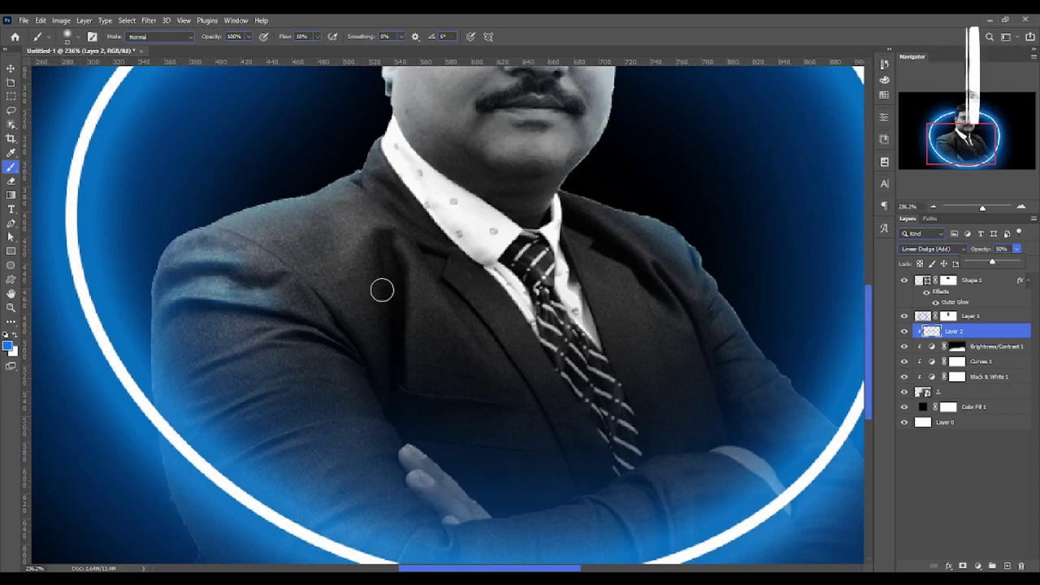
- Fit the whole image on screen and toggle the highlight layer to compare before and after
left_click(10, 70)
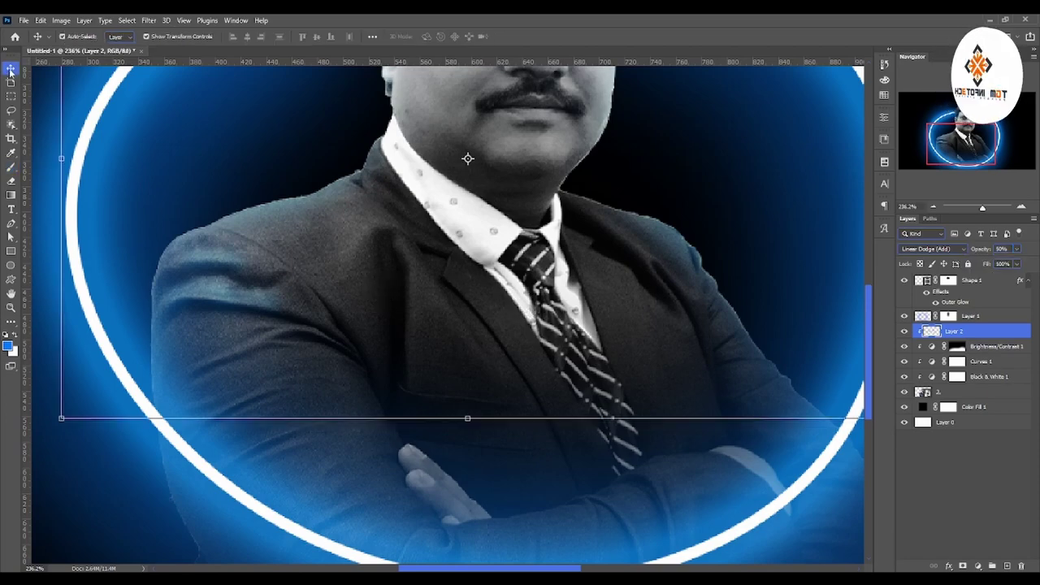
key("ctrl+0")
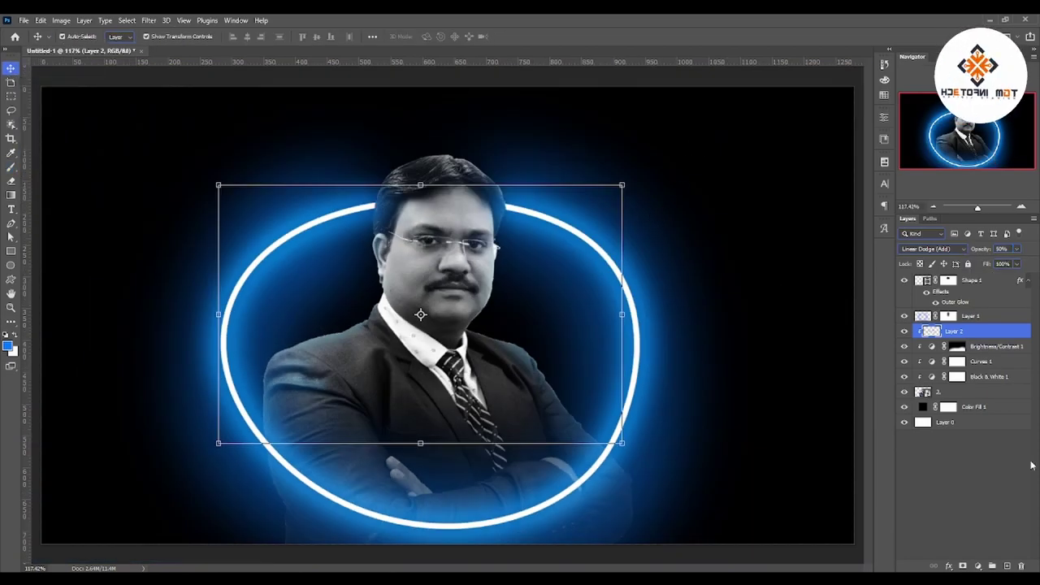
left_click(904, 330)
left_click(11, 166)
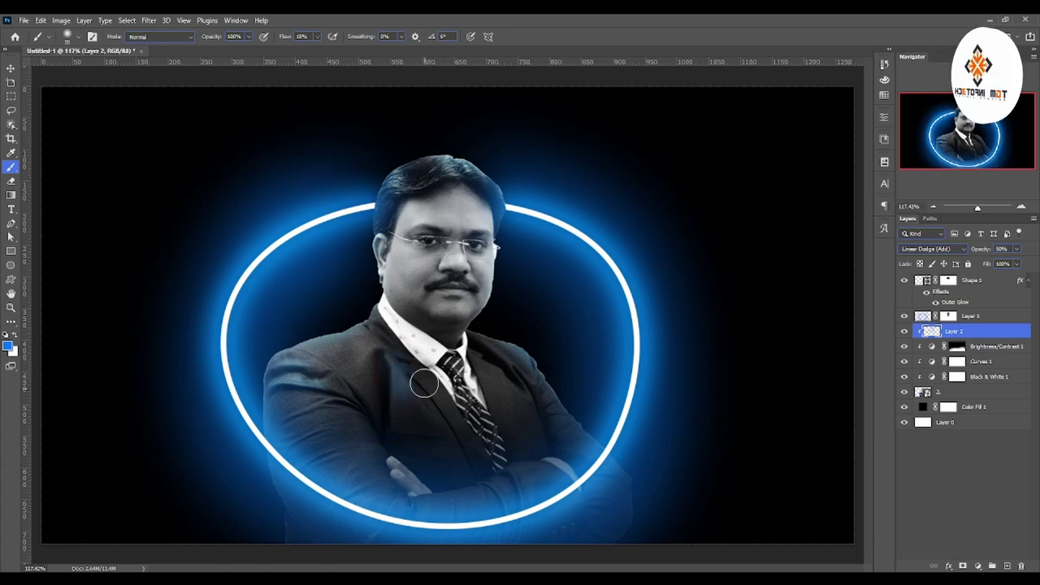
- Set the Brush tool's flow to 8% for subtler highlights
left_click(317, 36)
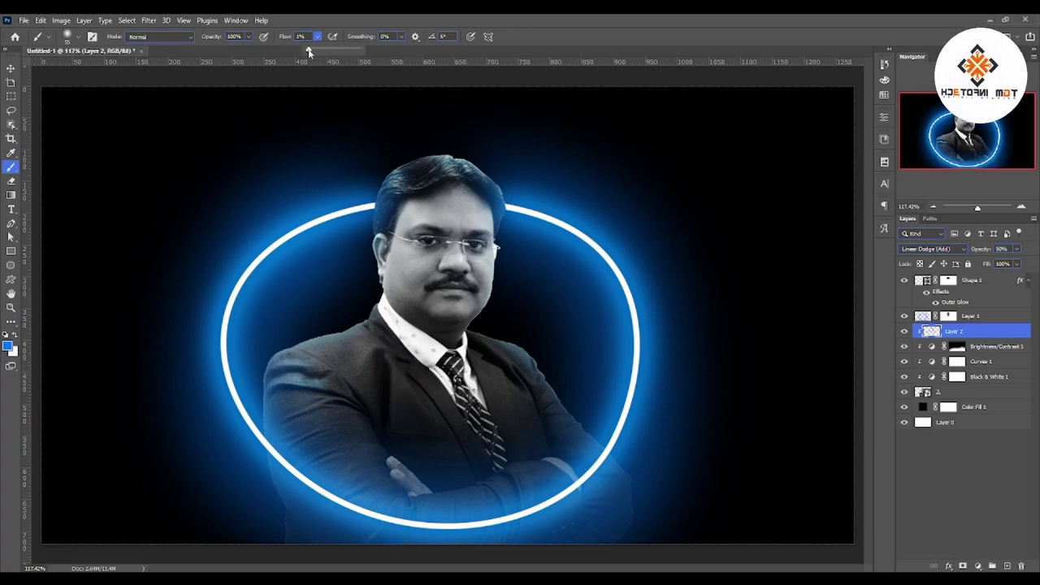
left_click(397, 370)
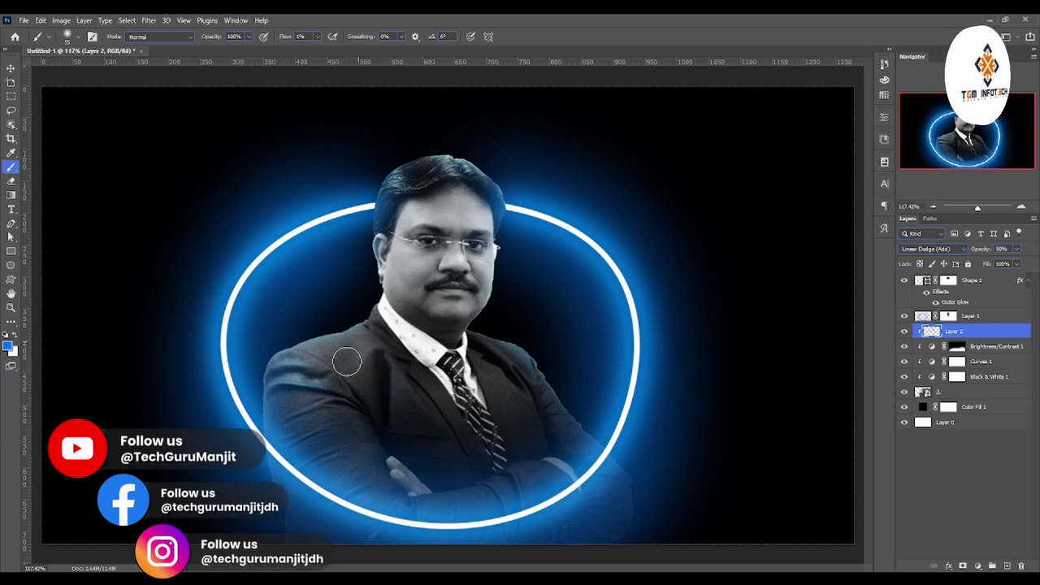
left_click(317, 37)
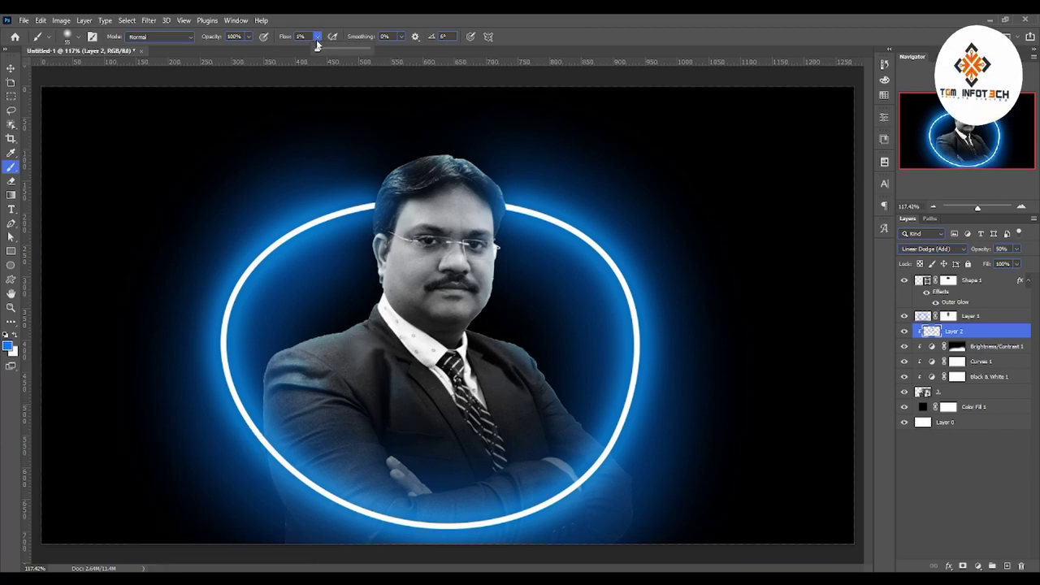
left_click(507, 382)
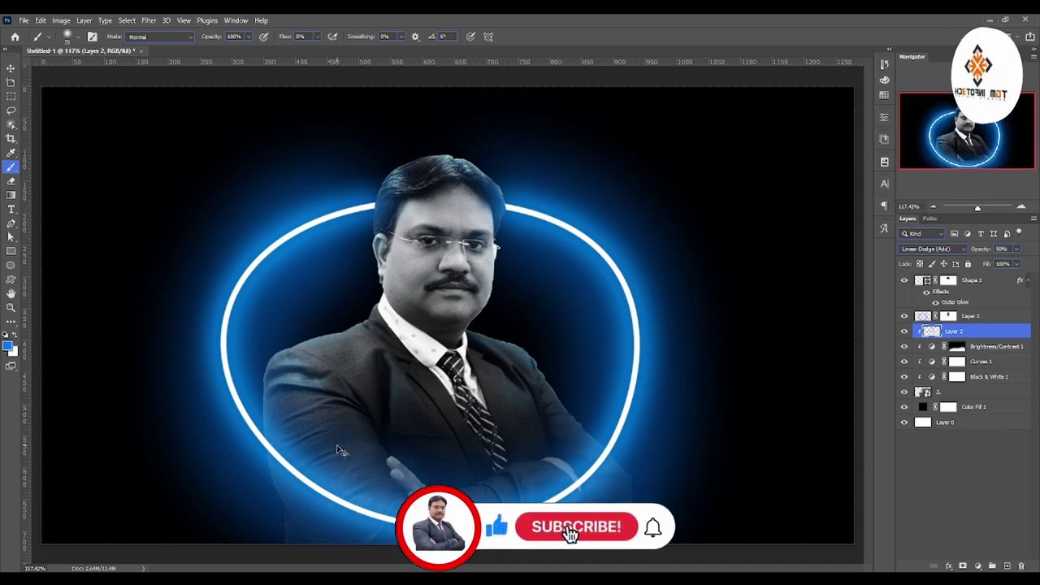
scroll(337, 446, "up", 1)
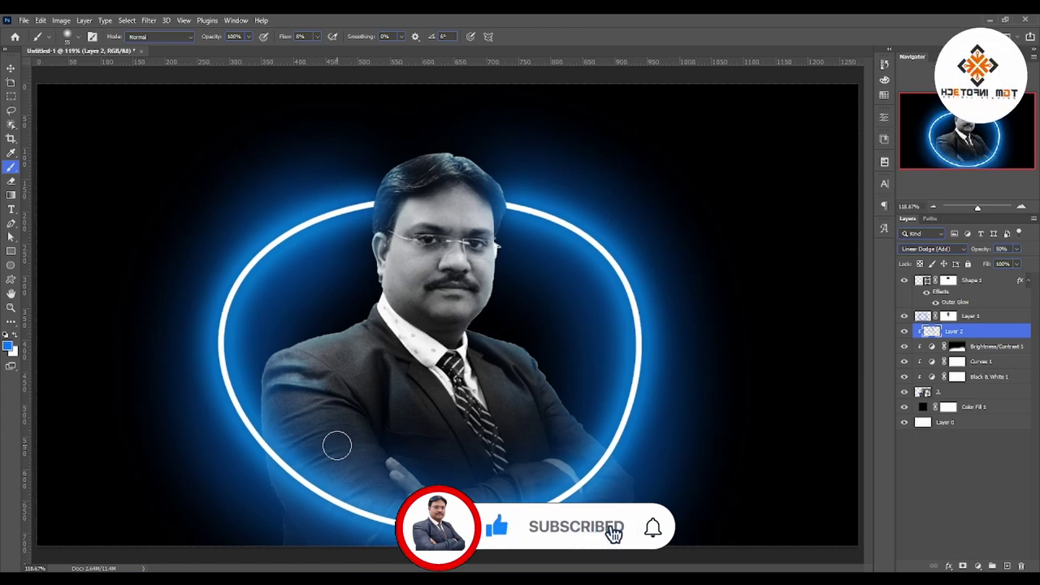